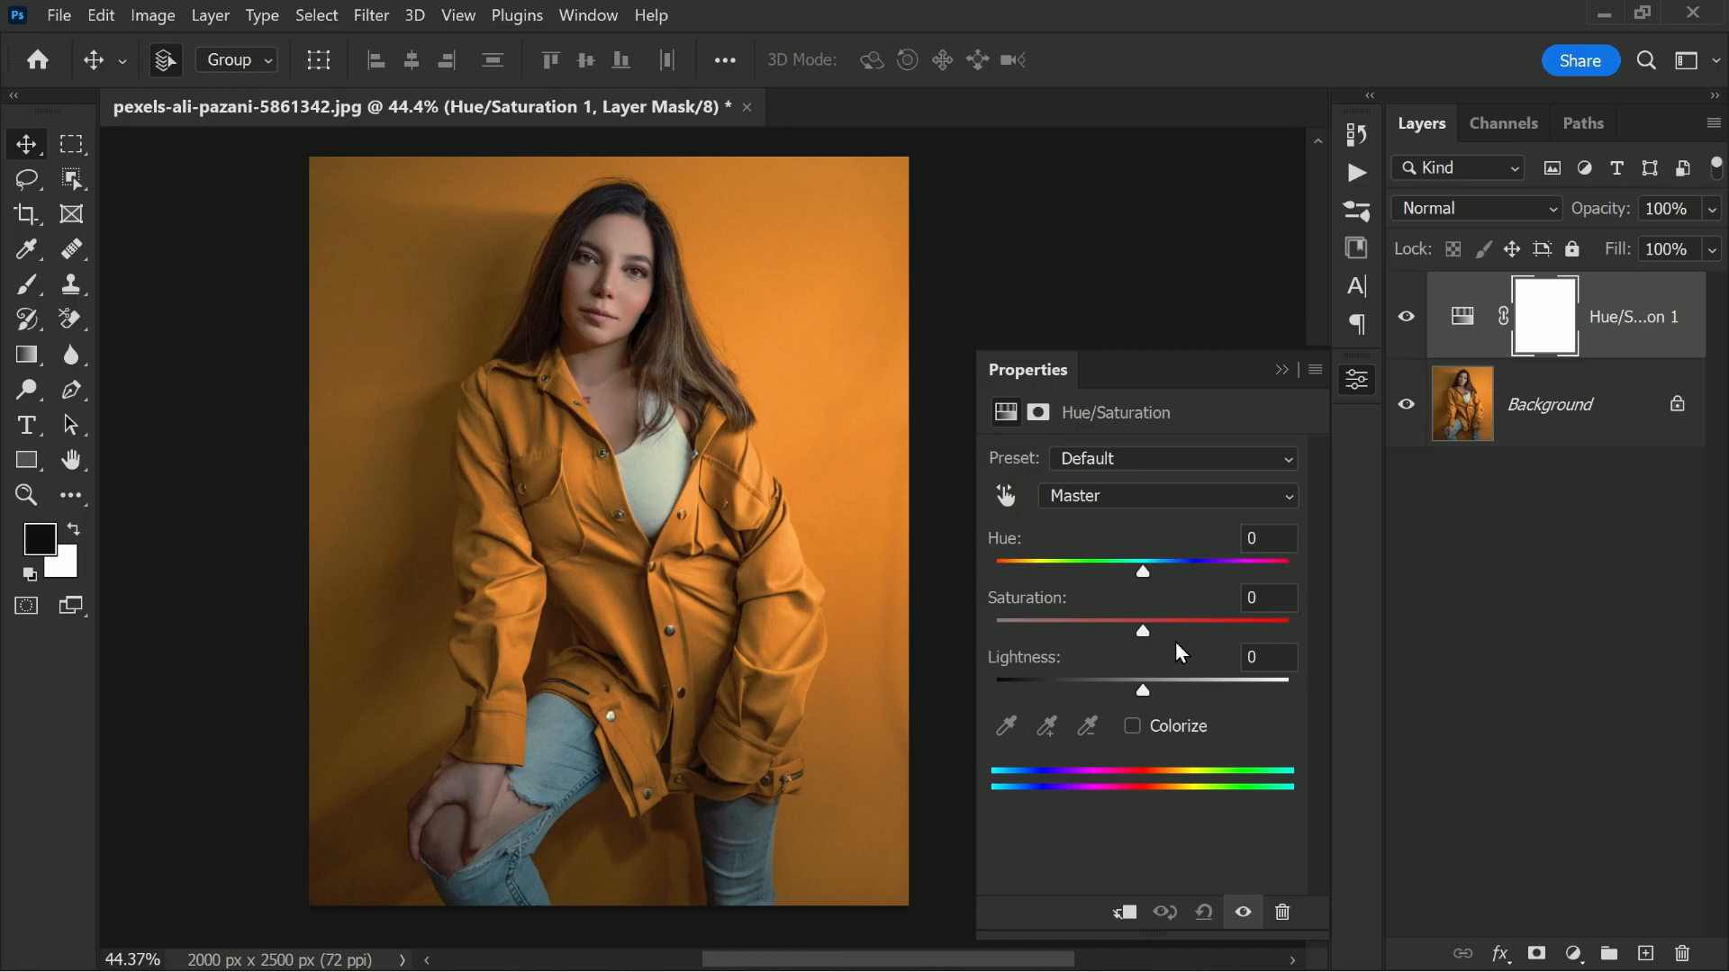
Set the Hue/Saturation adjustment's saturation to -100 and change the layer's blend mode to Soft Light
left_click_drag(1144, 634, 976, 652)
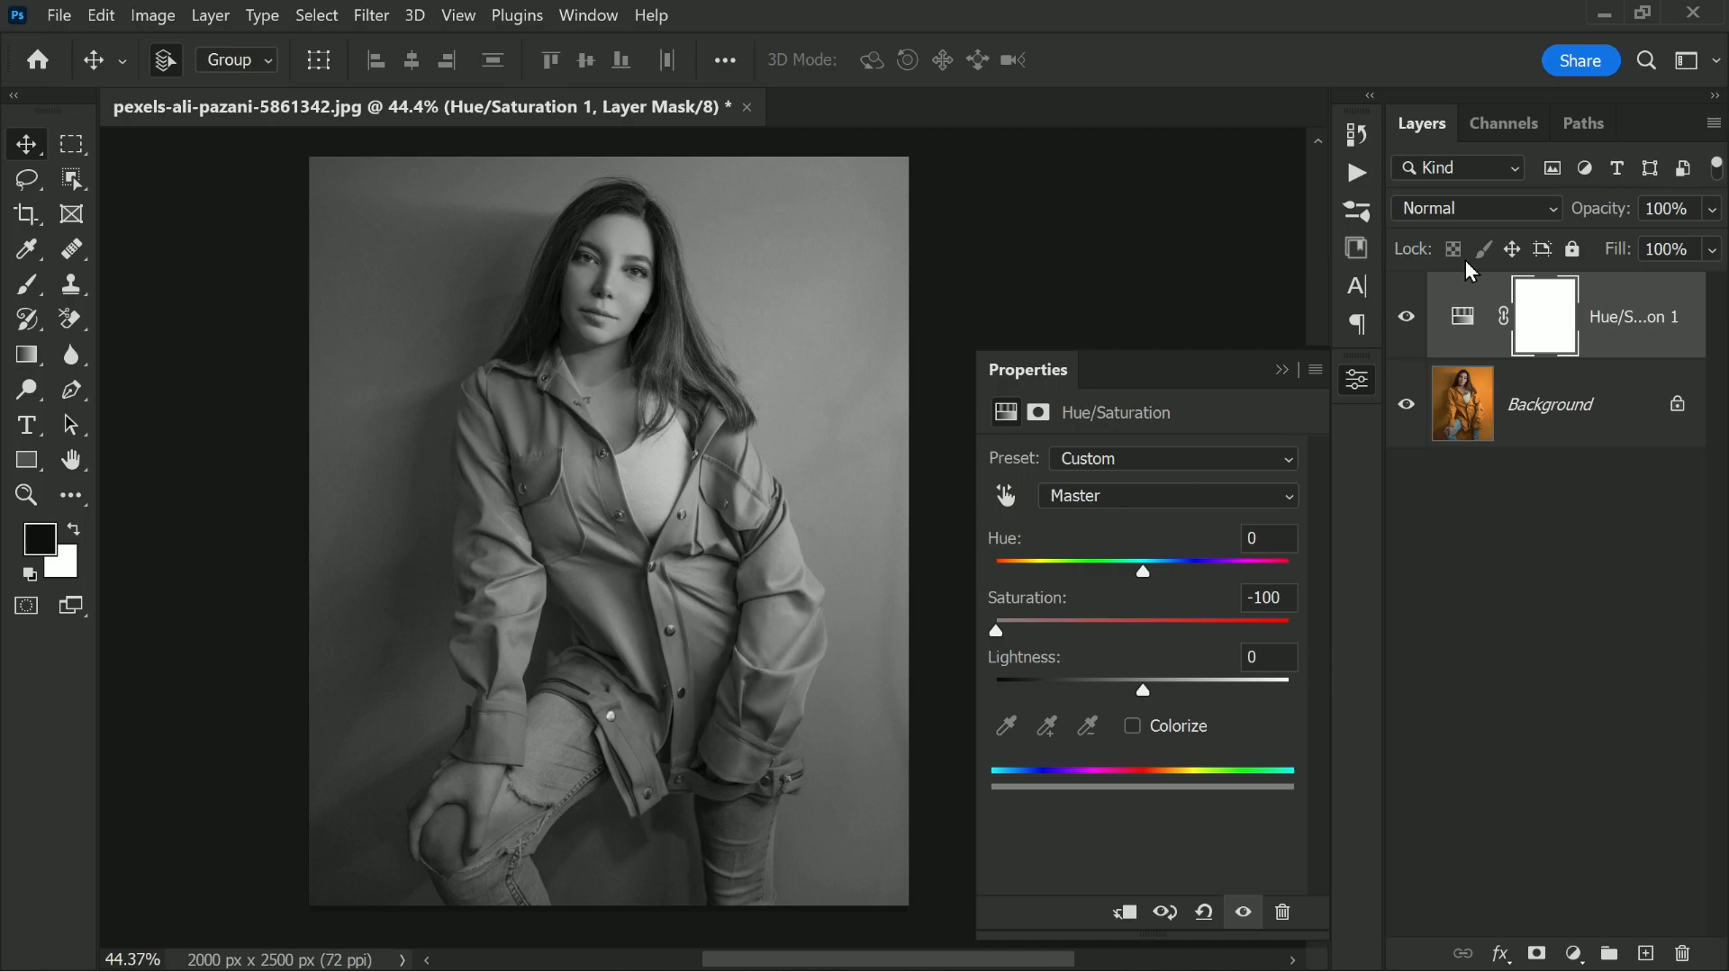
left_click(1485, 207)
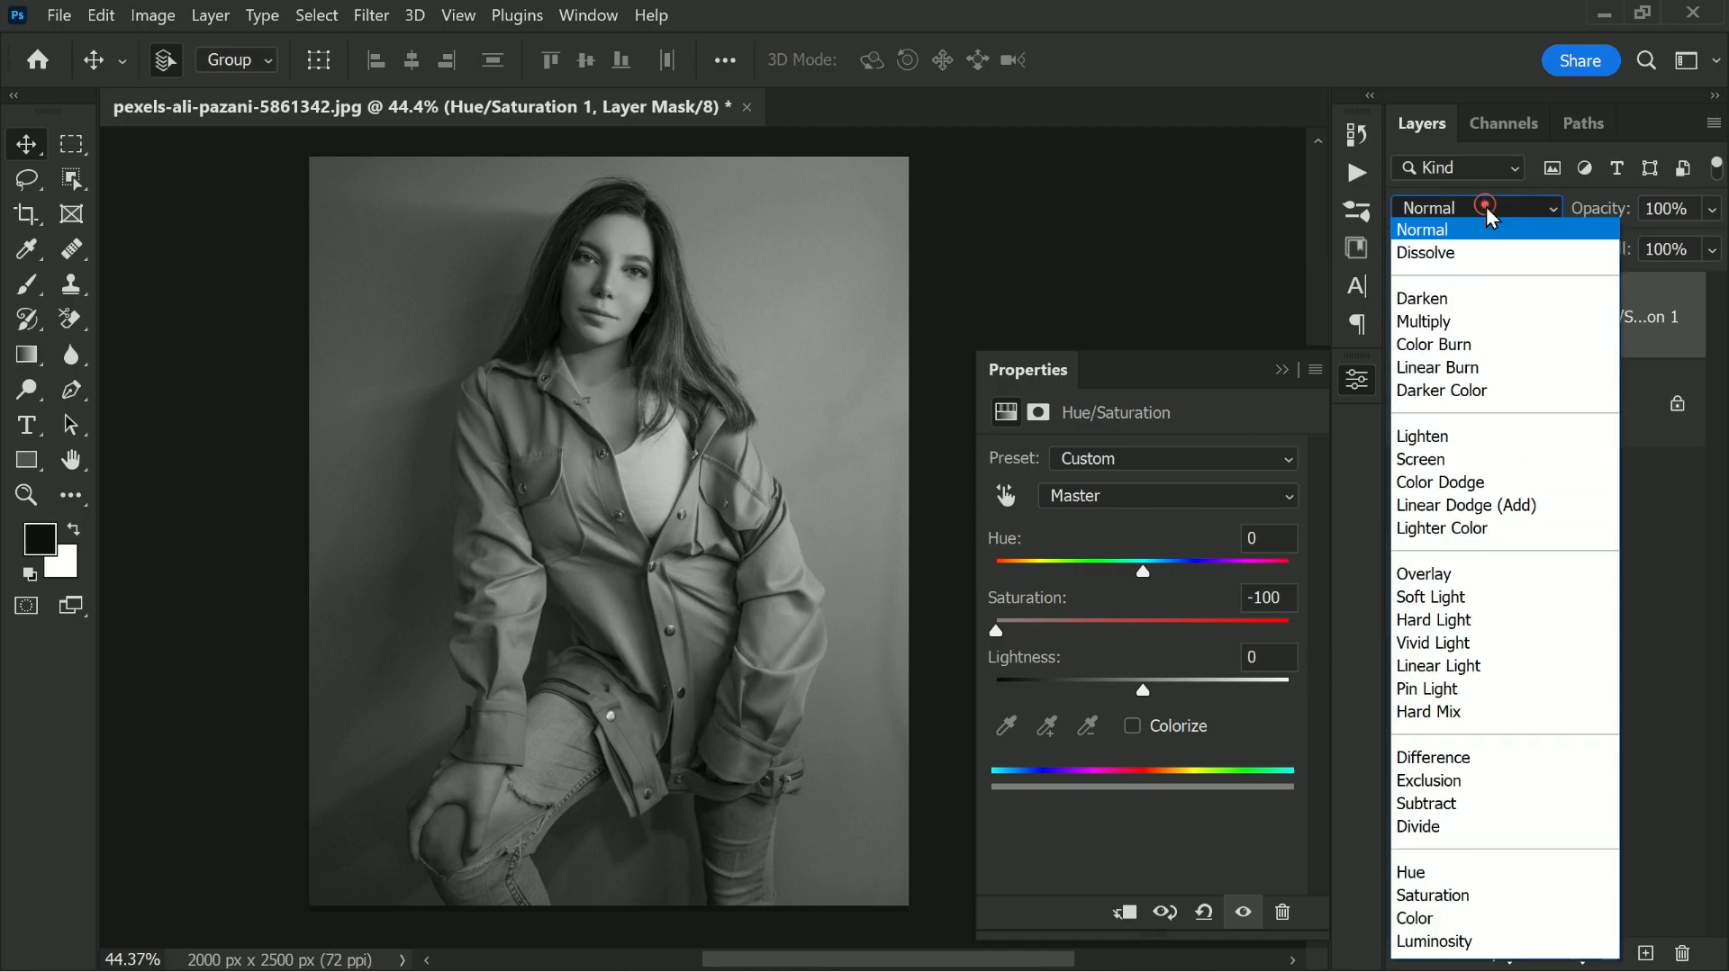
left_click(1520, 594)
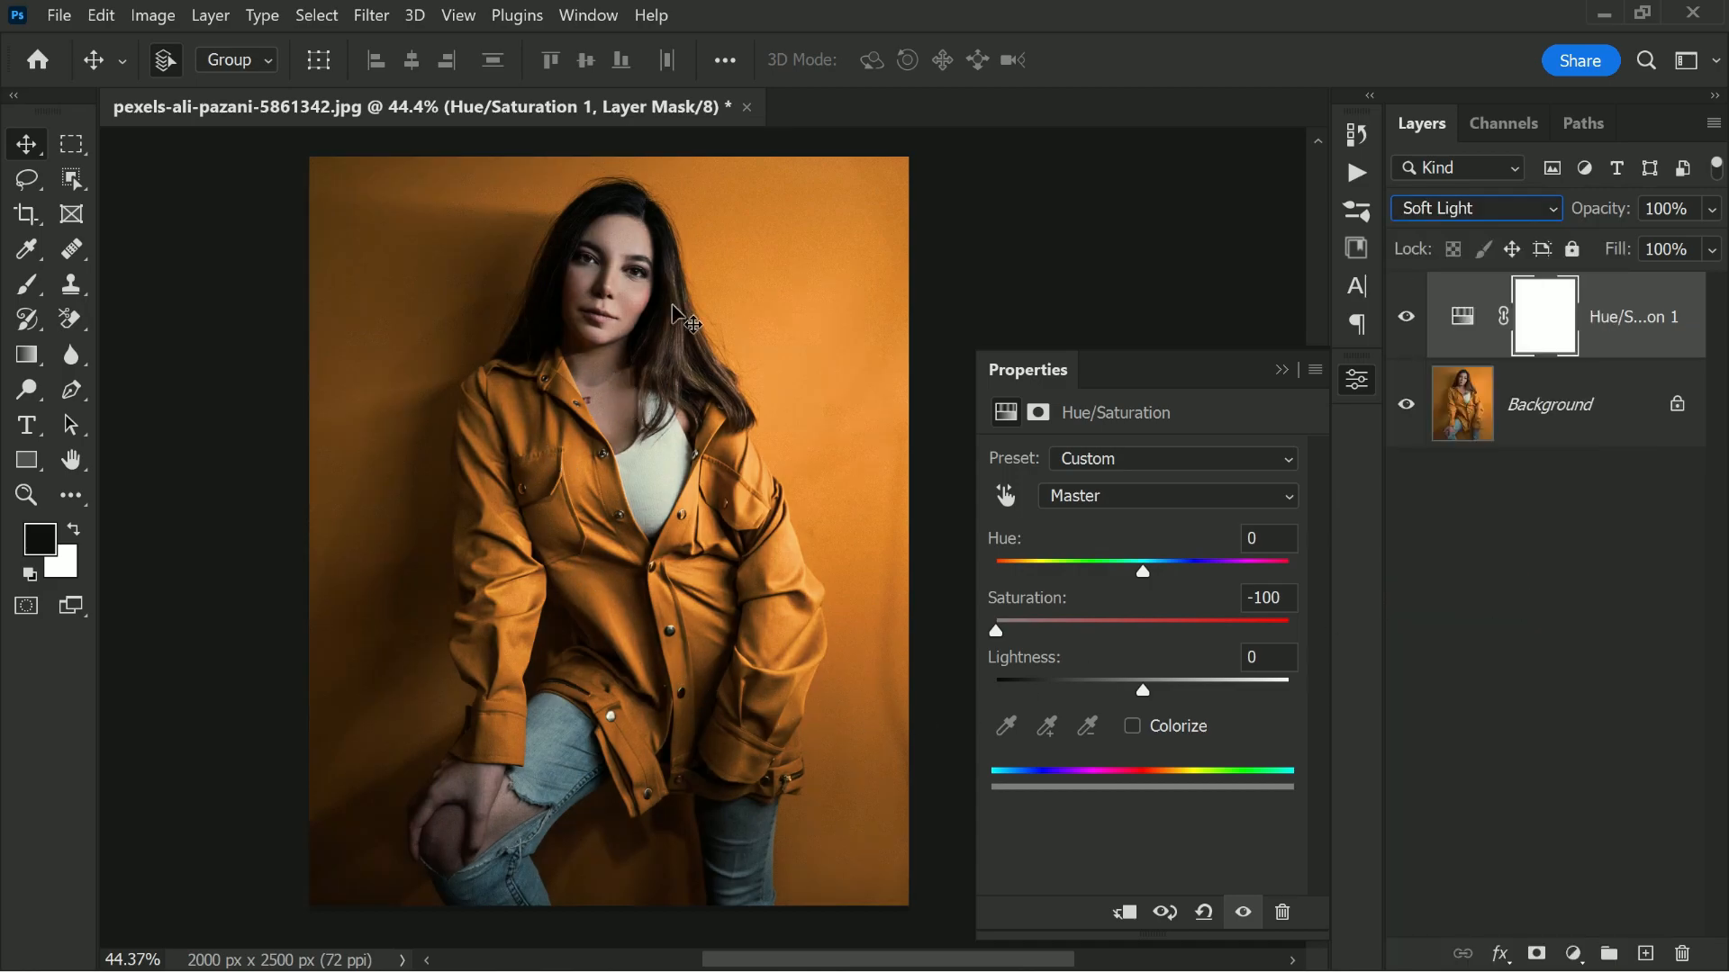
Add a Curves adjustment layer above the Hue/Saturation layer and clip it to that layer
left_click(1574, 953)
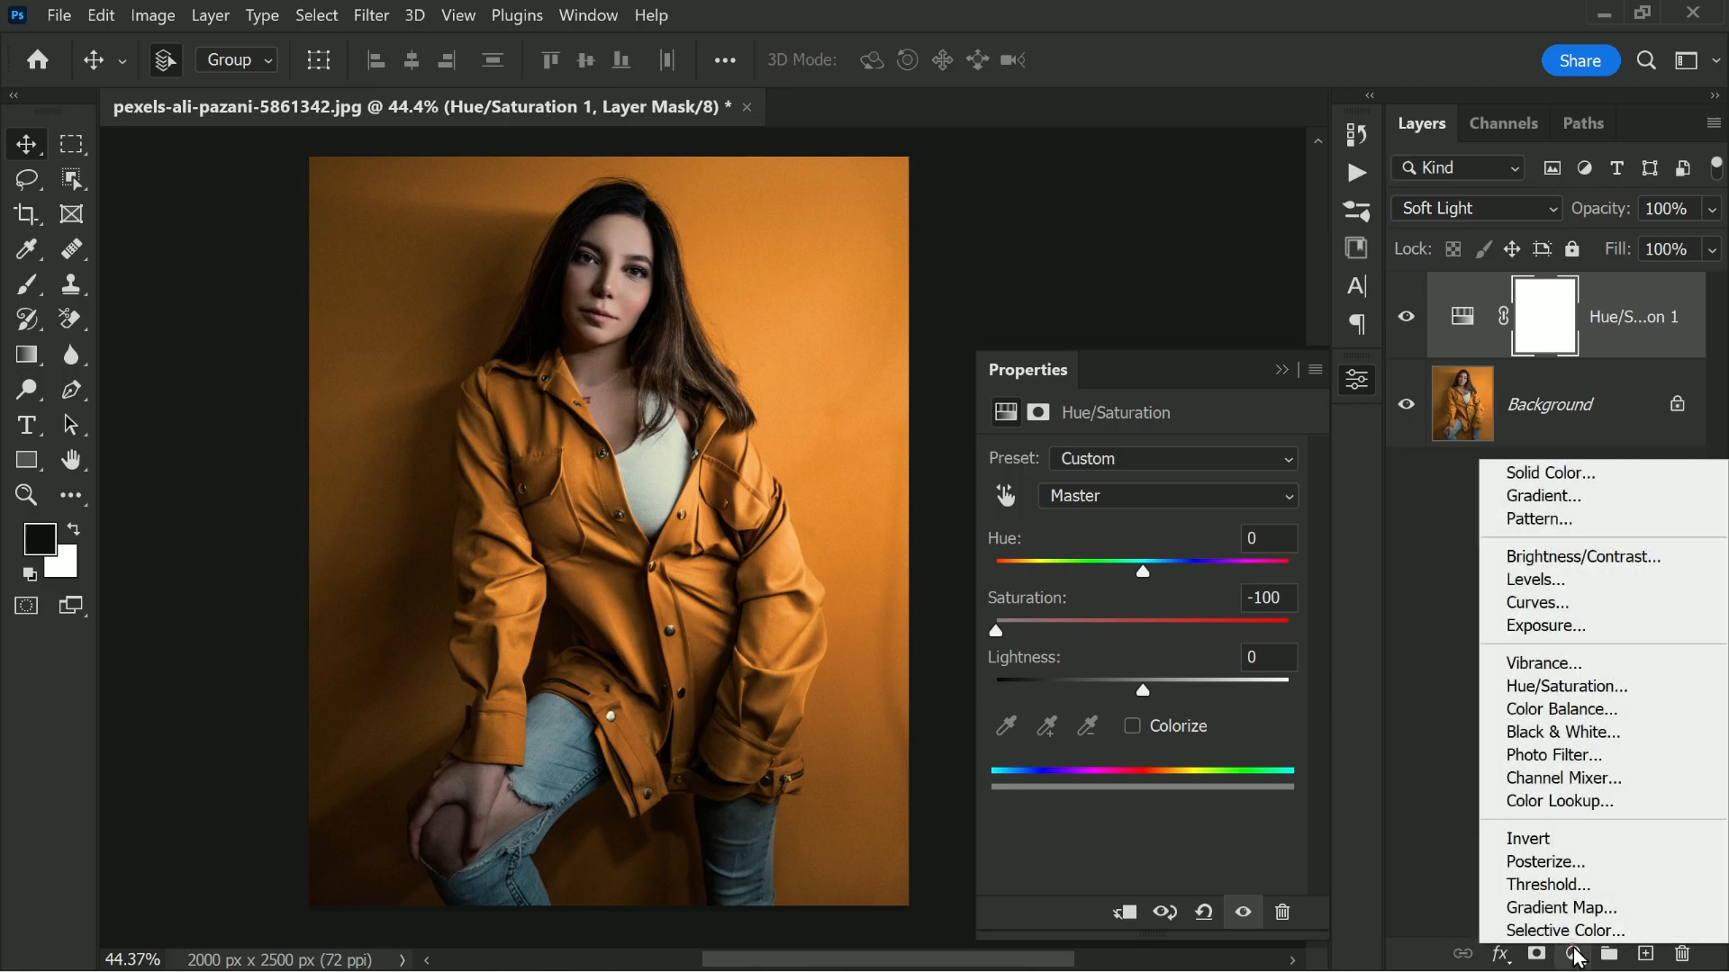
left_click(1612, 612)
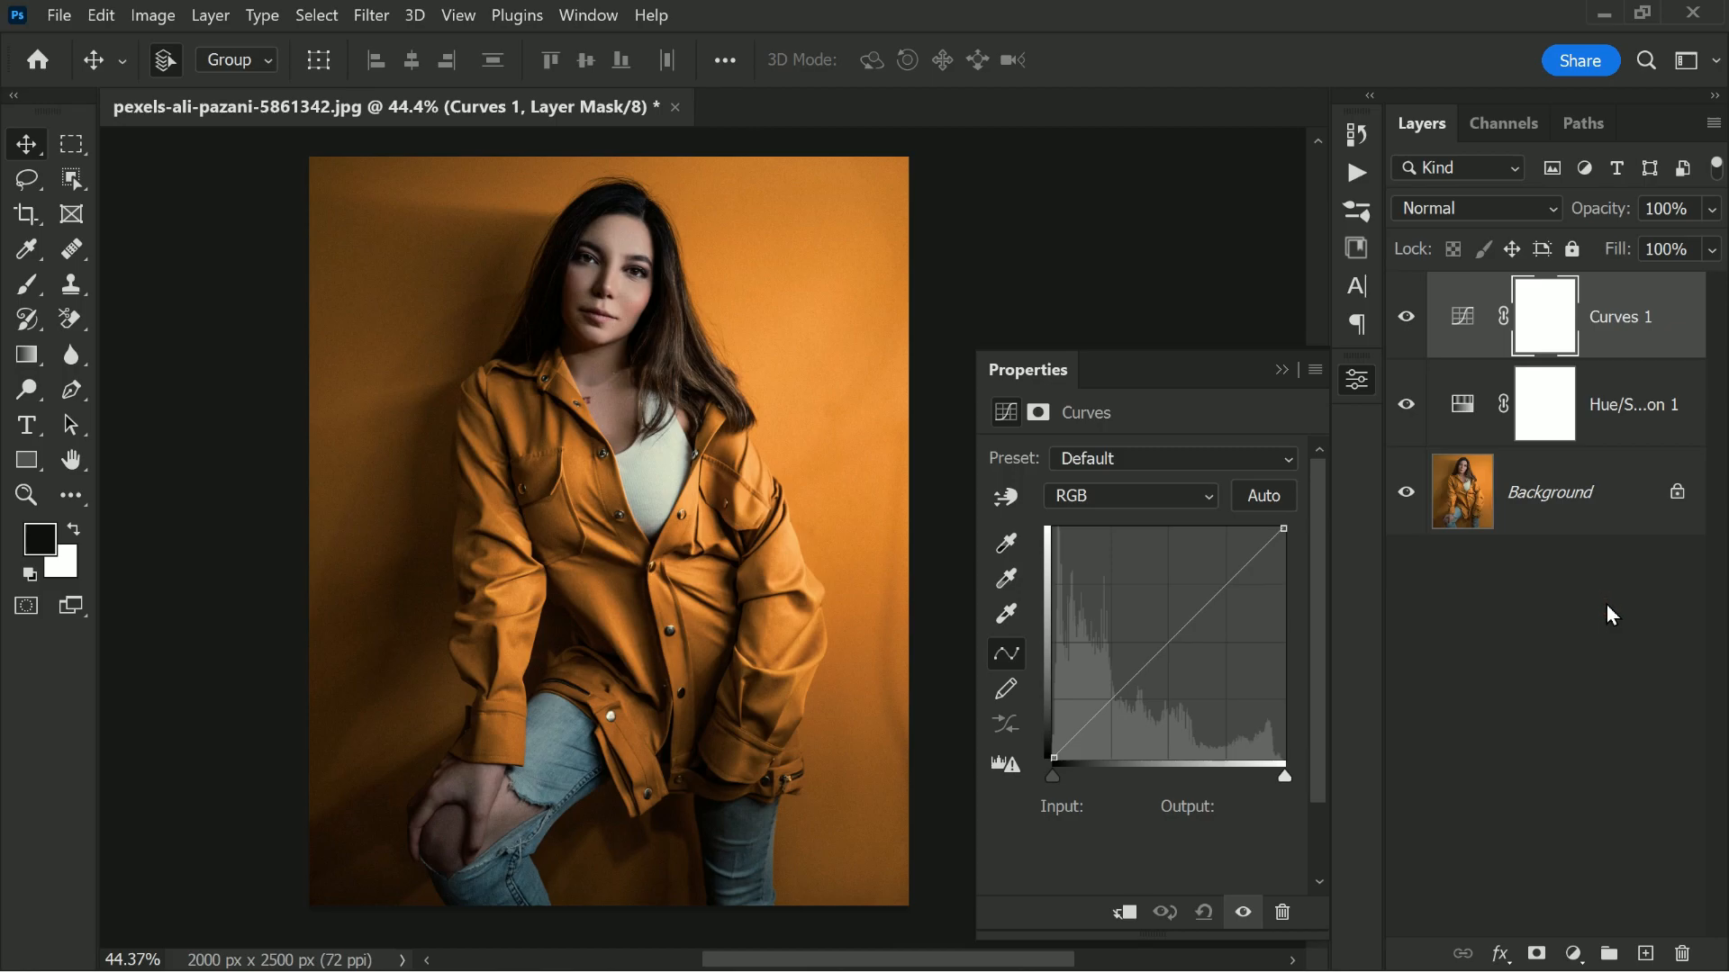
left_click(1127, 915)
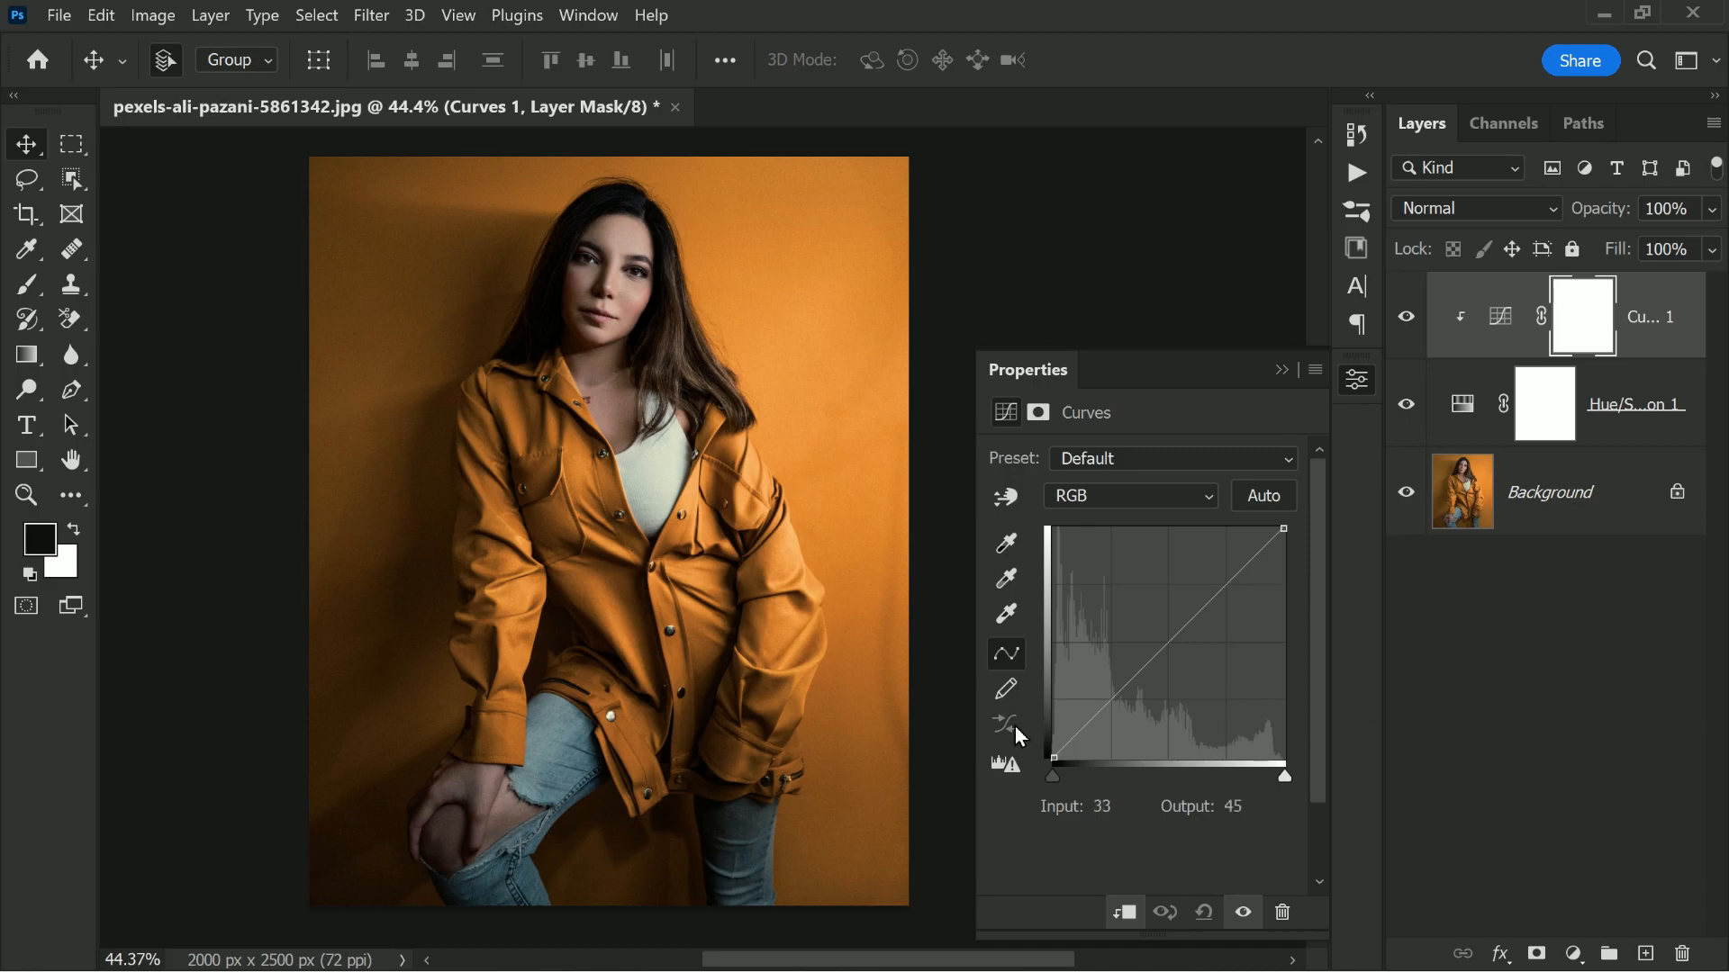
Flatten the curve by setting its black and white endpoints to output 128, and compare with the Hue/Saturation layer hidden and shown
left_click_drag(1051, 764, 1026, 645)
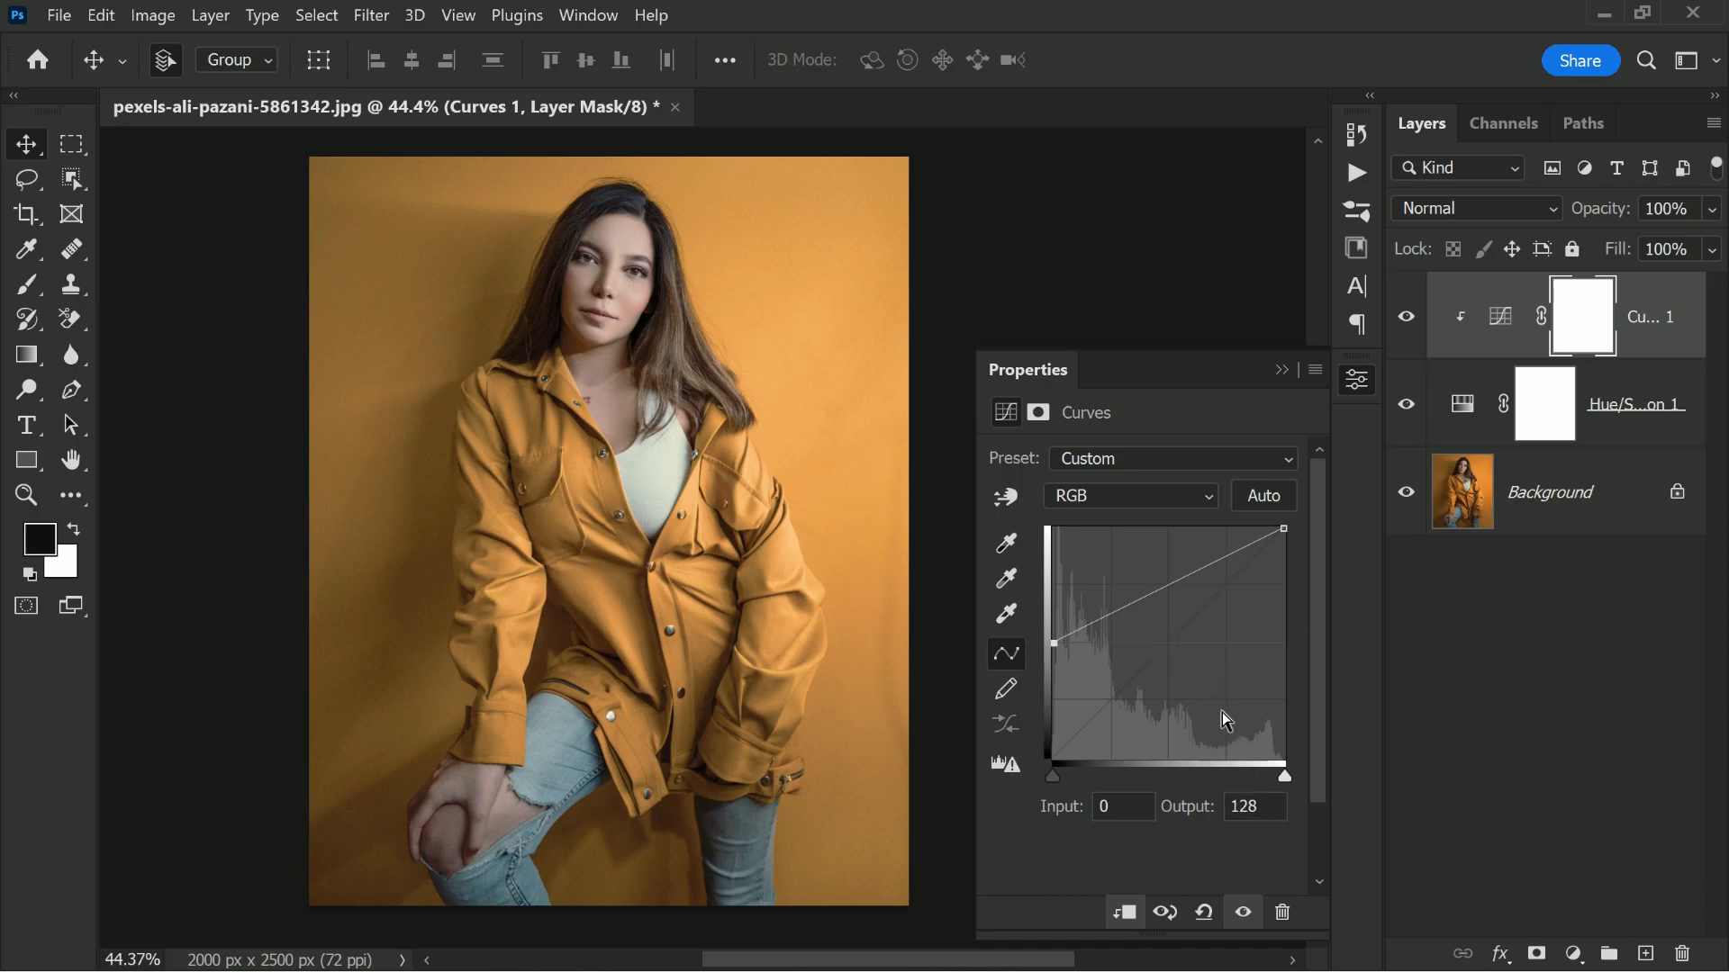
left_click_drag(1286, 530, 1339, 644)
left_click(1262, 814)
left_click(1282, 644)
double_click(1258, 801)
type("128")
left_click(1297, 848)
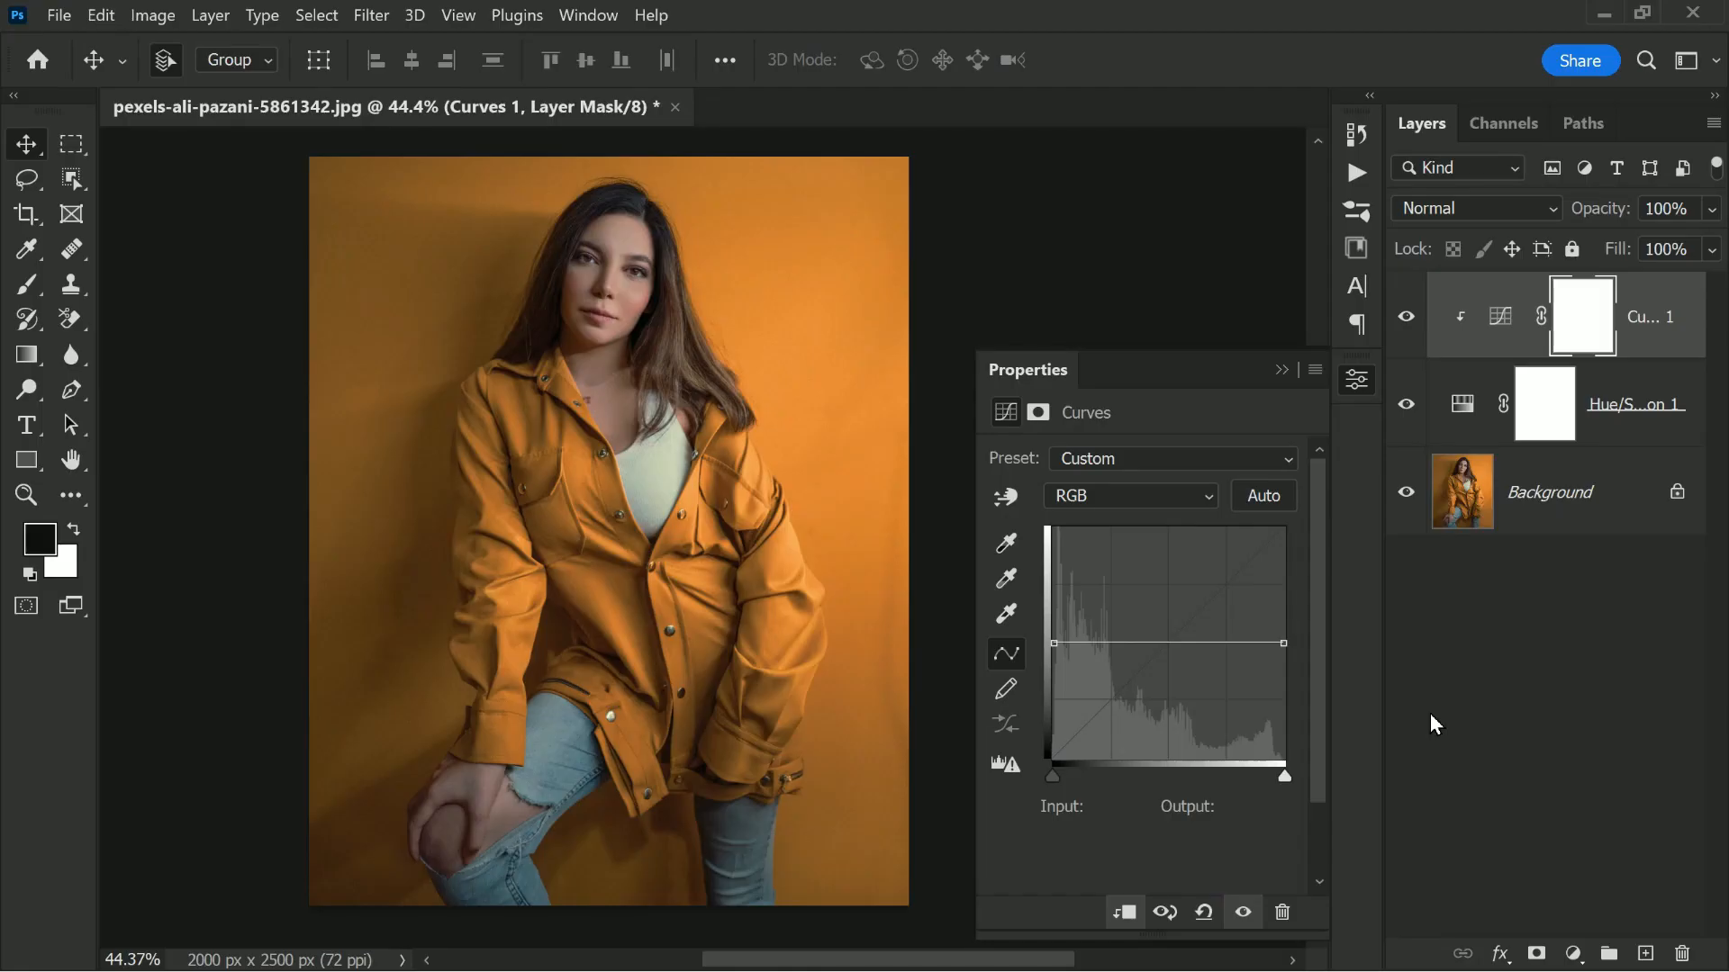
left_click(1407, 404)
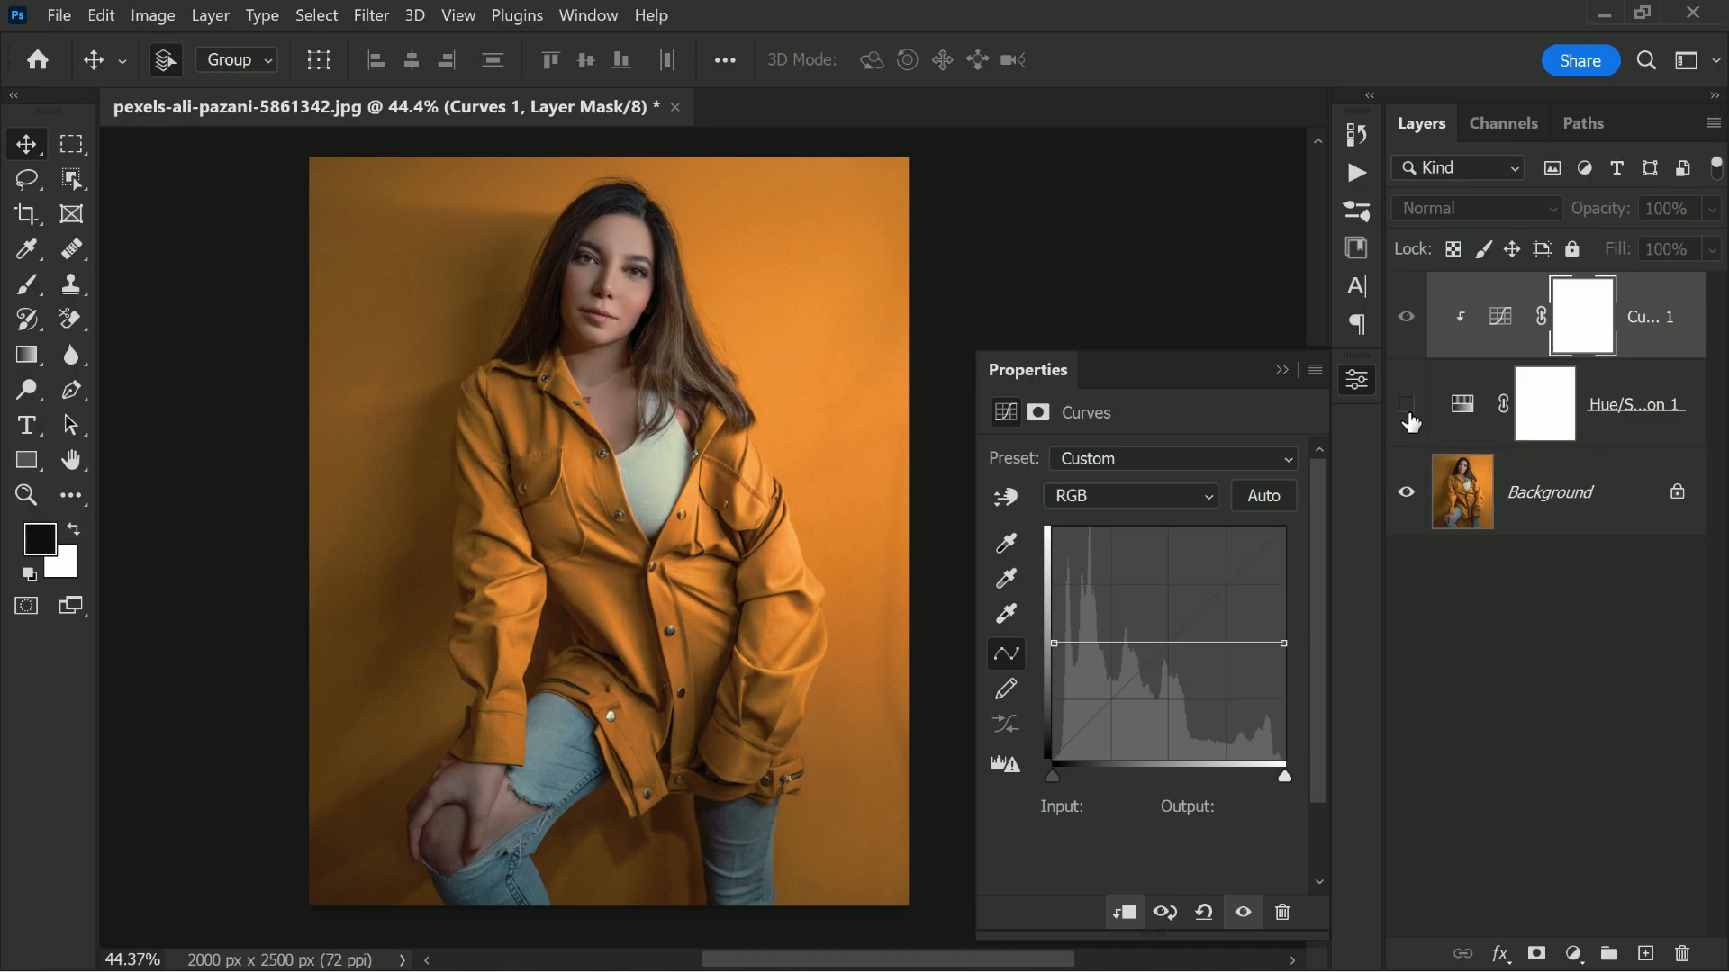
left_click(1409, 413)
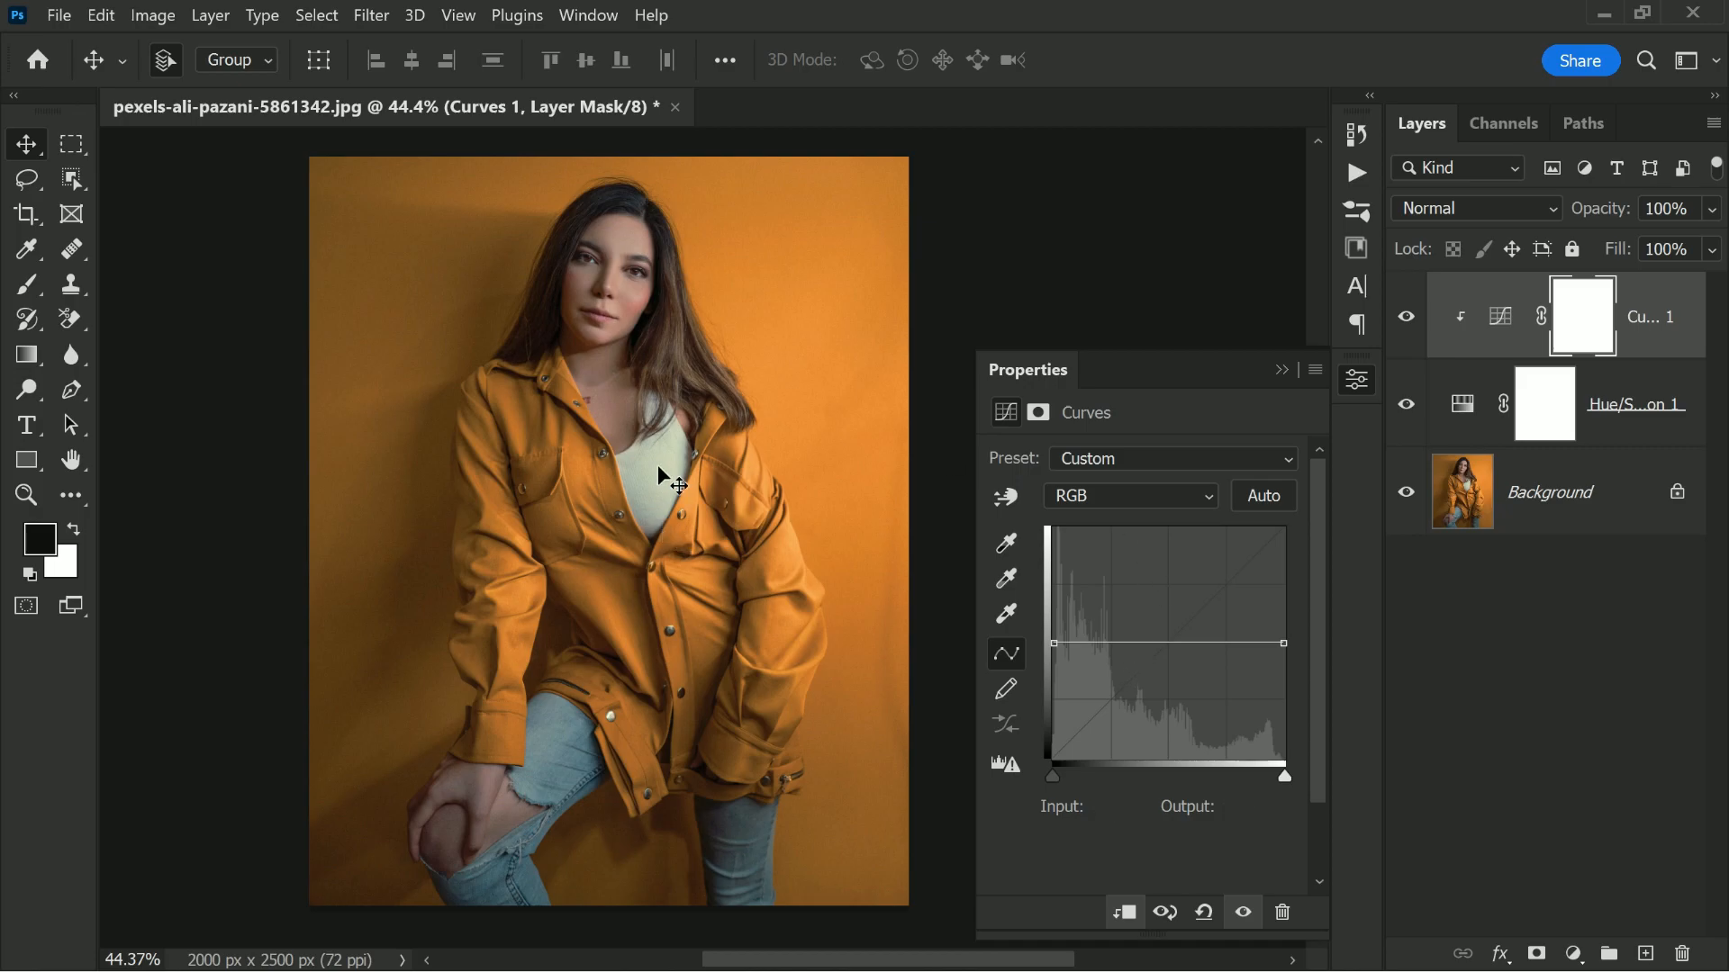
Shape the clipped curve with on-image adjustment, brightening the lit cheek and forehead and darkening the shadowed wall beside the hair
left_click(744, 441)
scroll(590, 304, "up", 4)
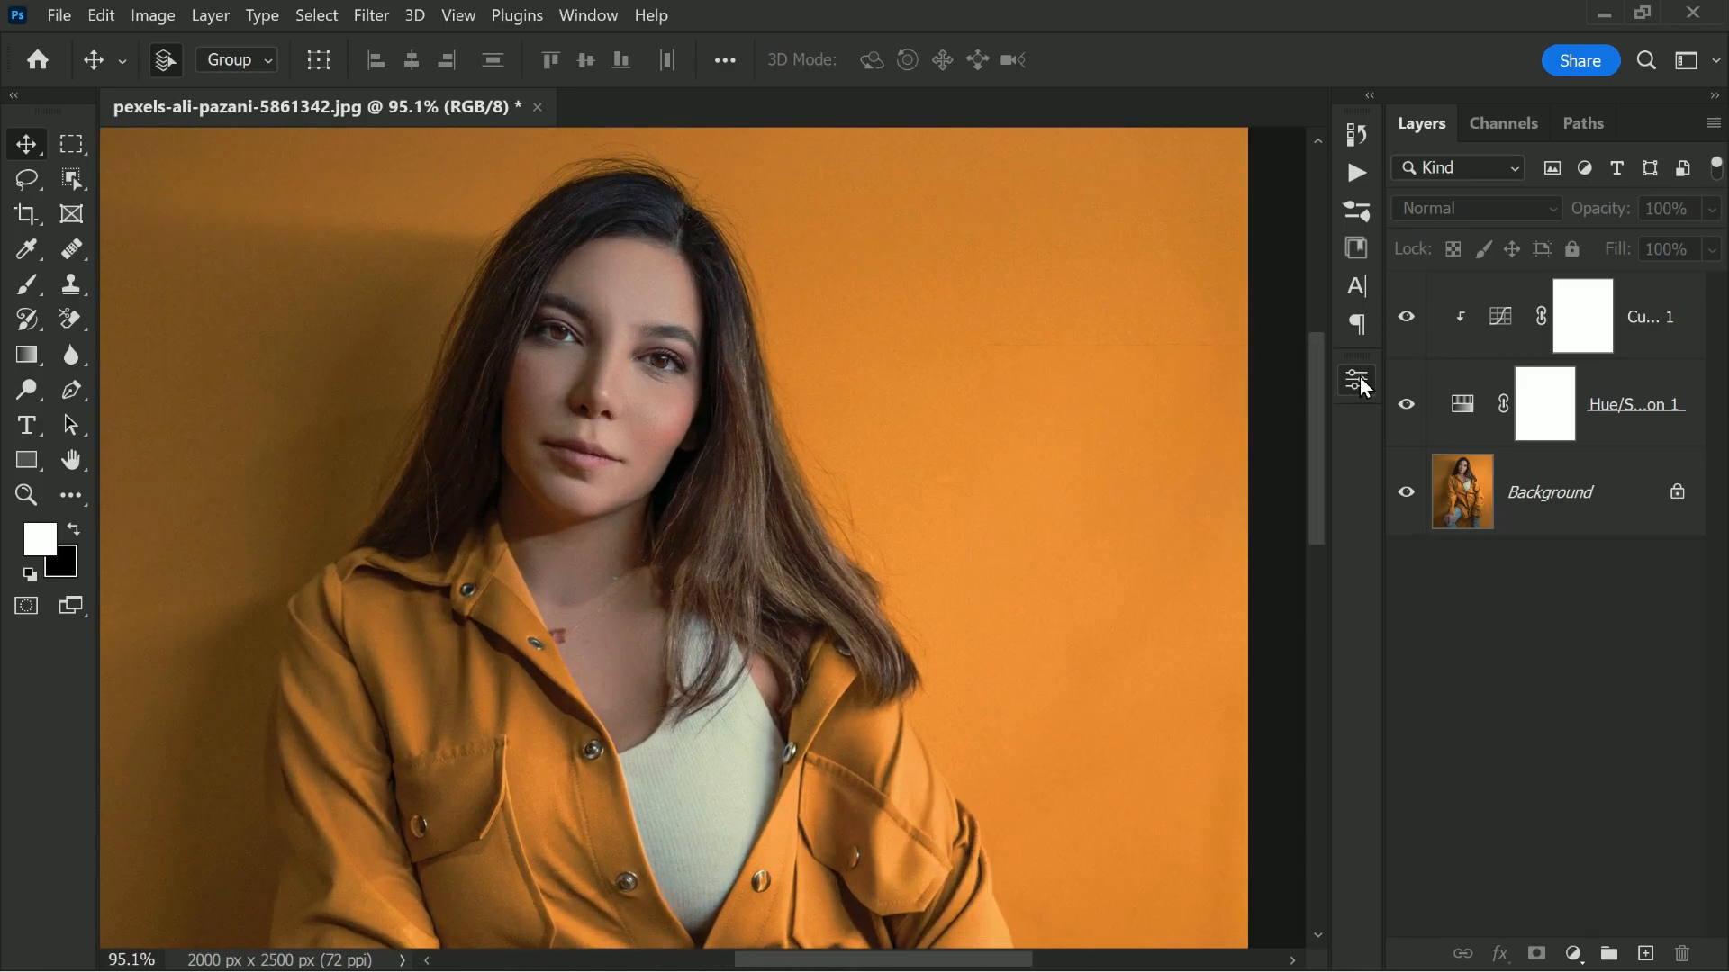
left_click(1500, 317)
double_click(1500, 320)
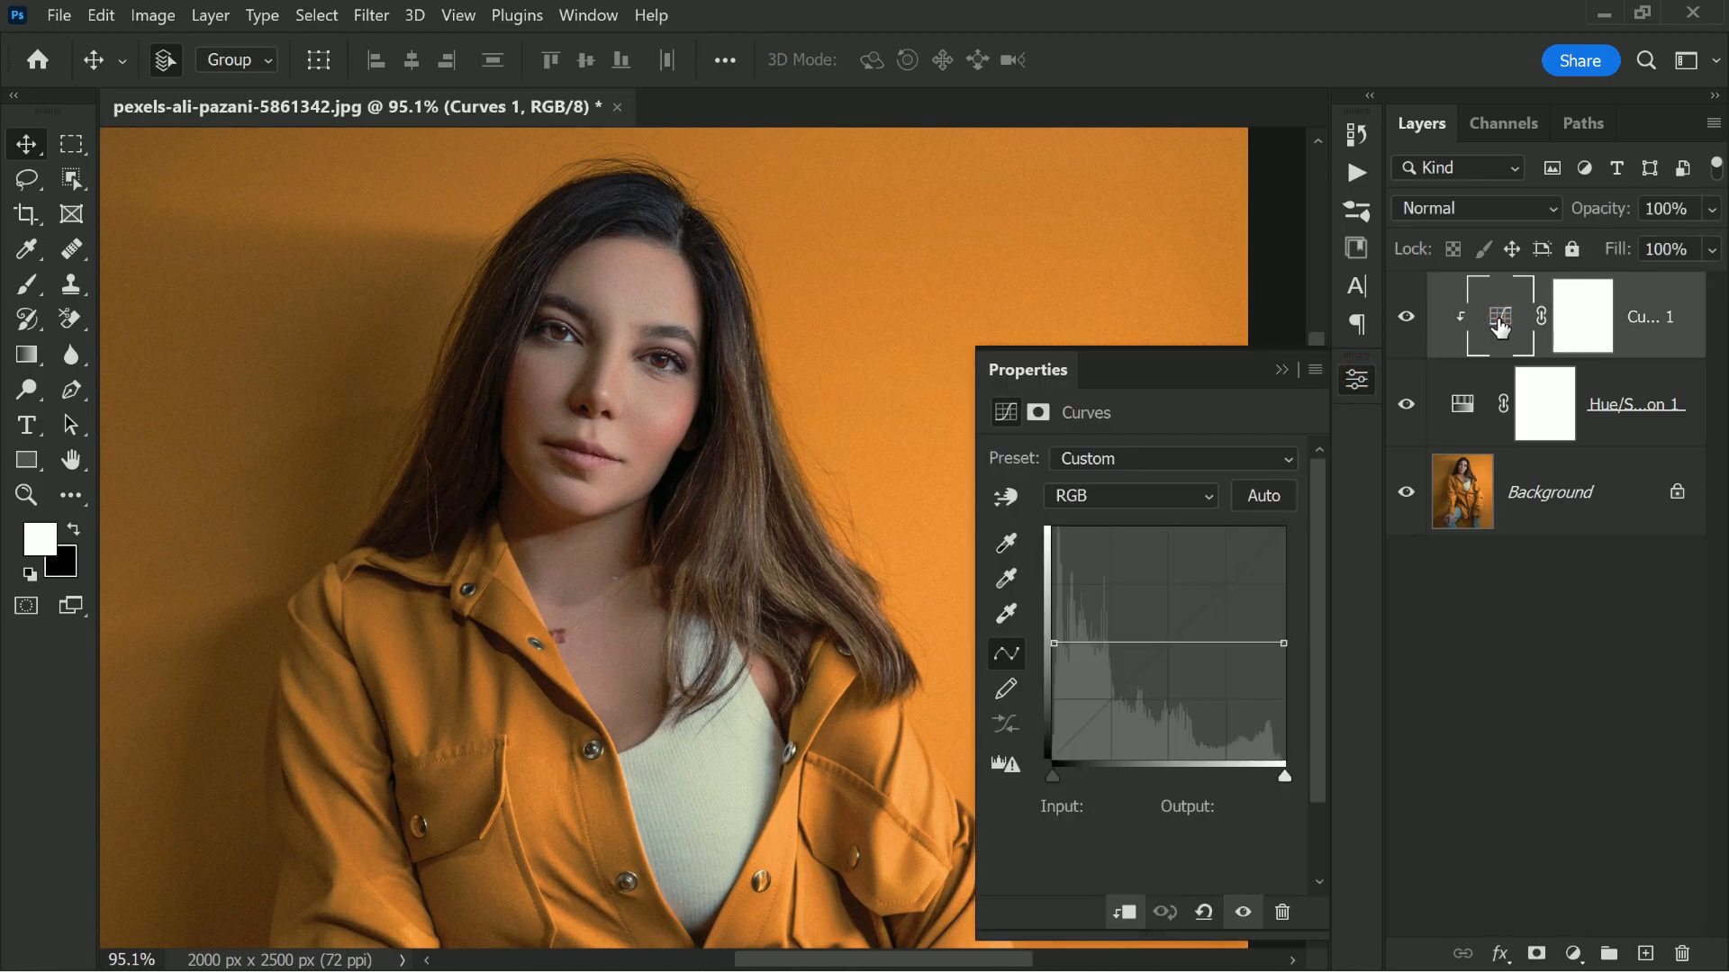
left_click(1008, 500)
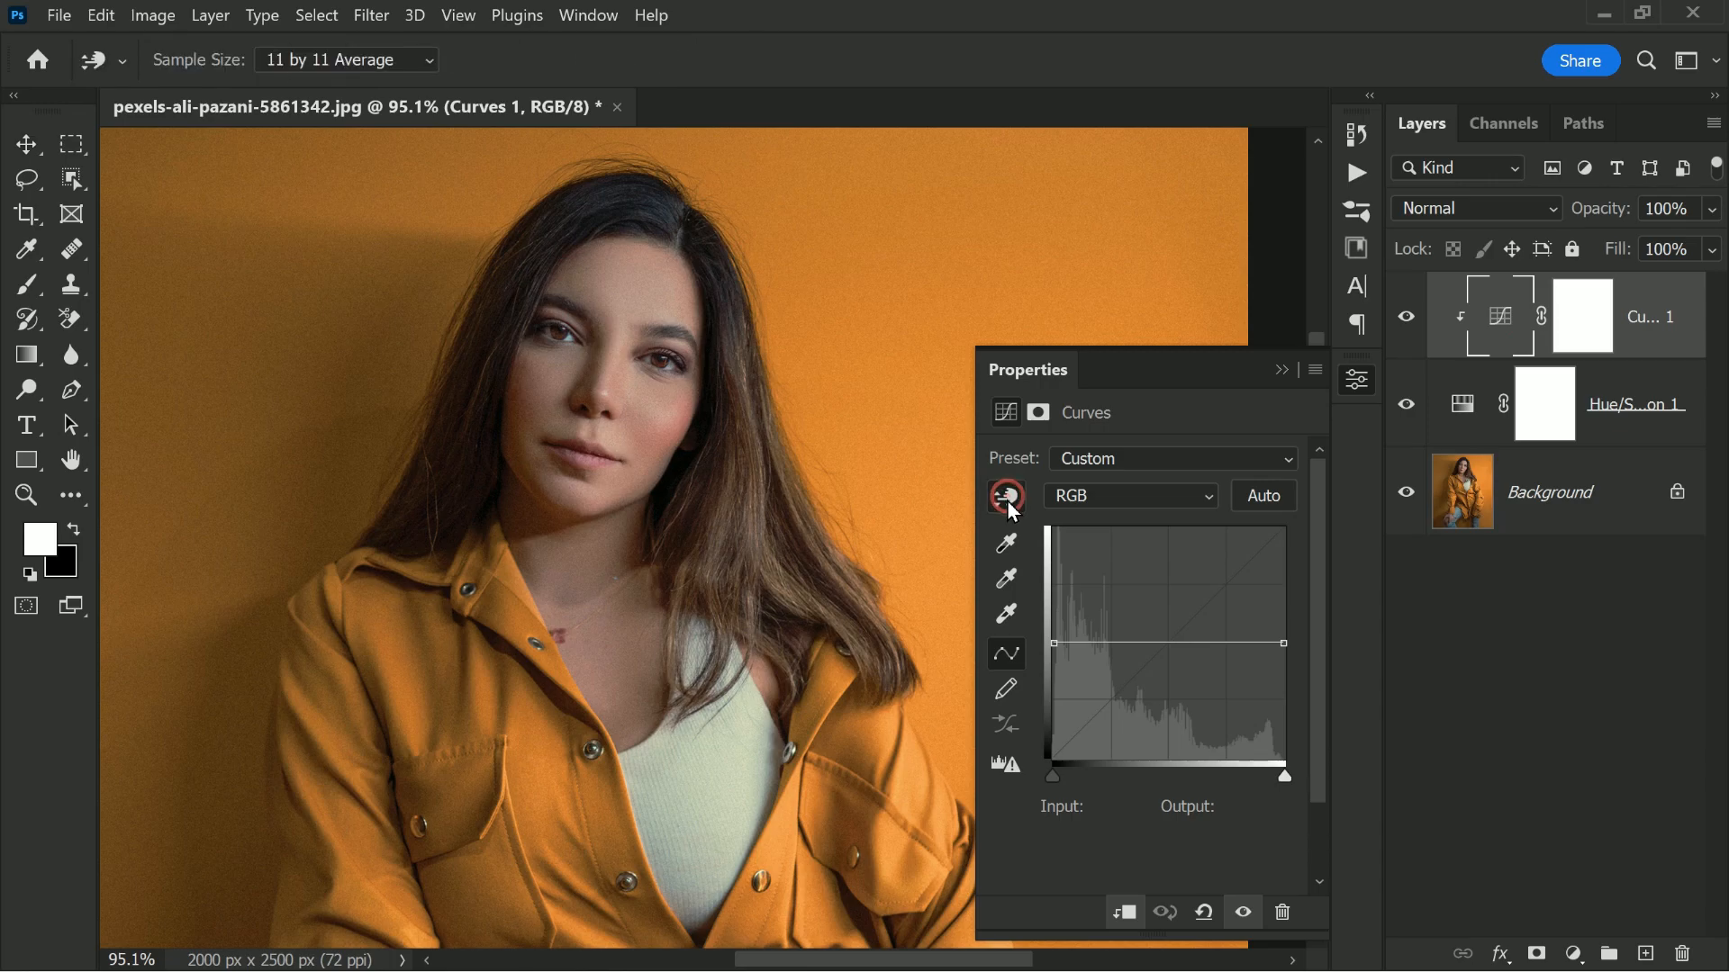
left_click_drag(668, 431, 660, 383)
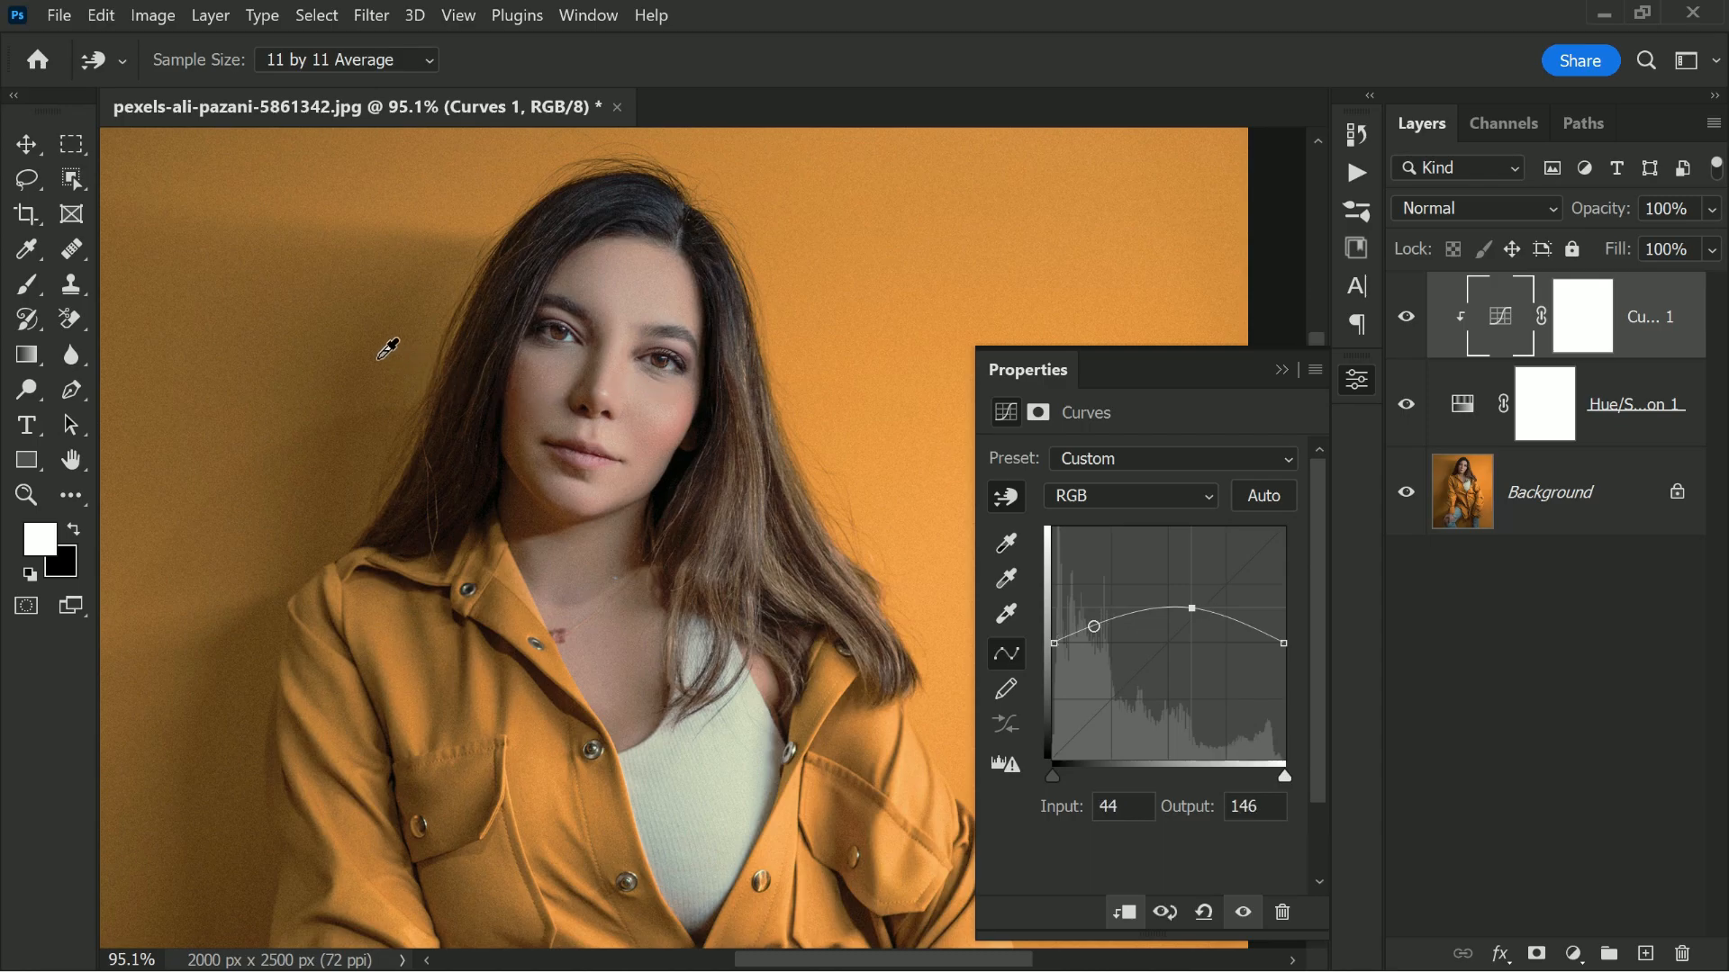
left_click_drag(387, 349, 387, 400)
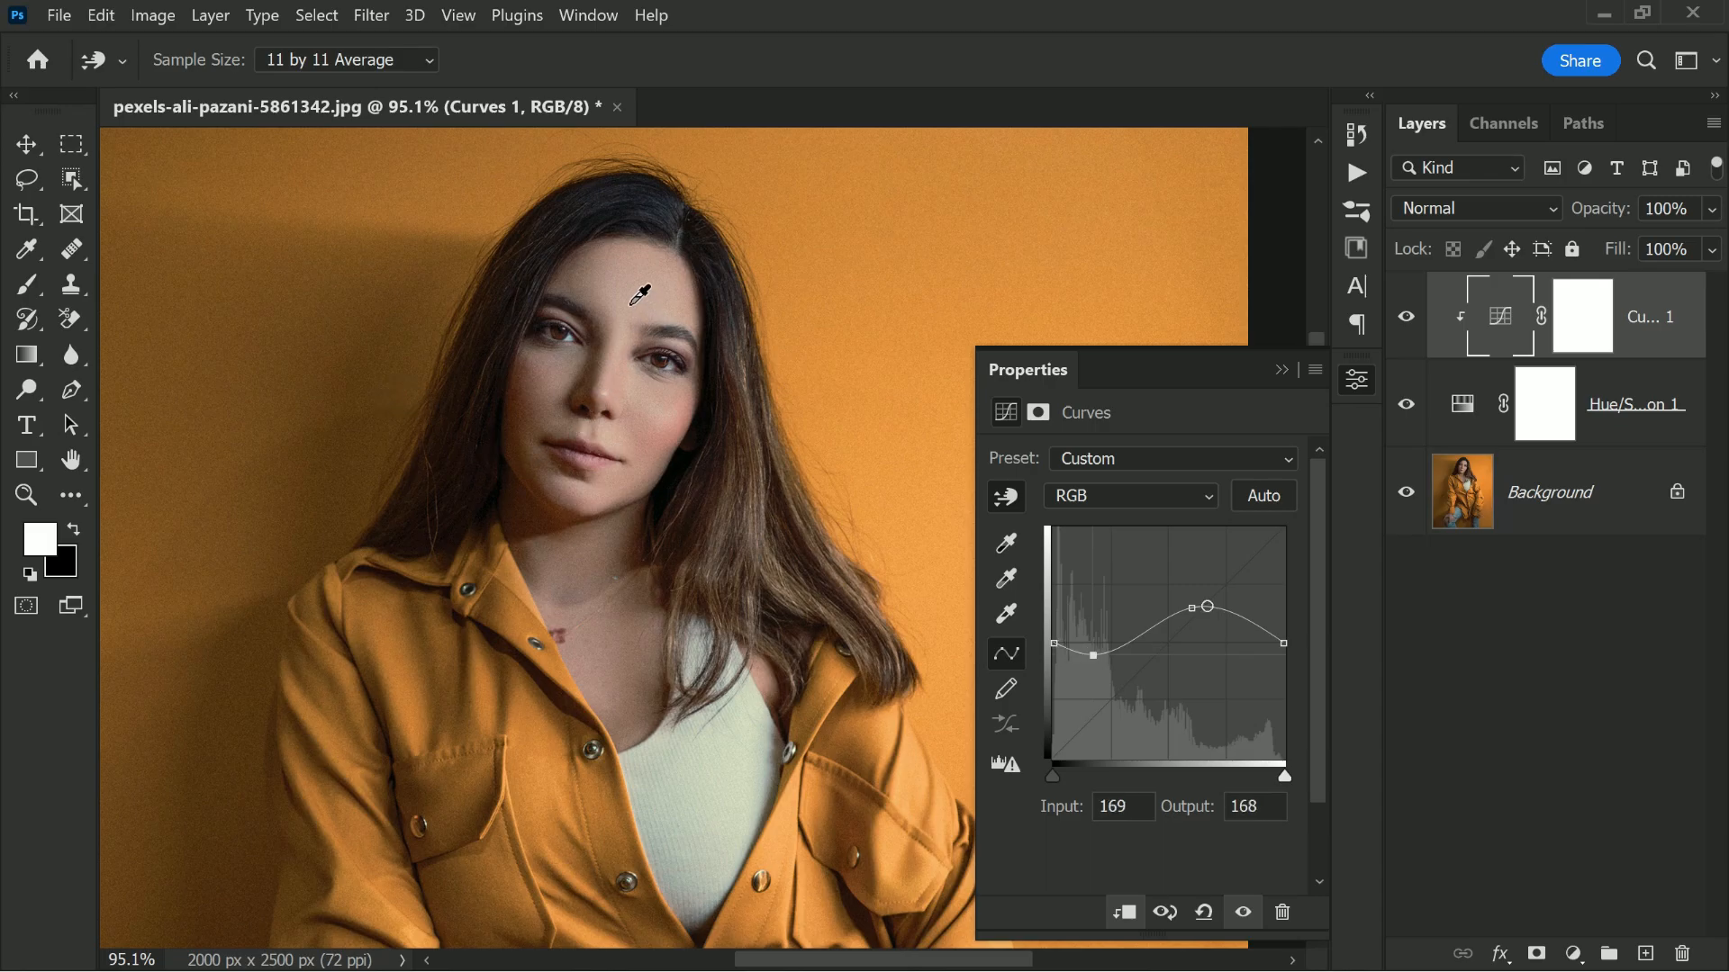
left_click_drag(680, 302, 677, 261)
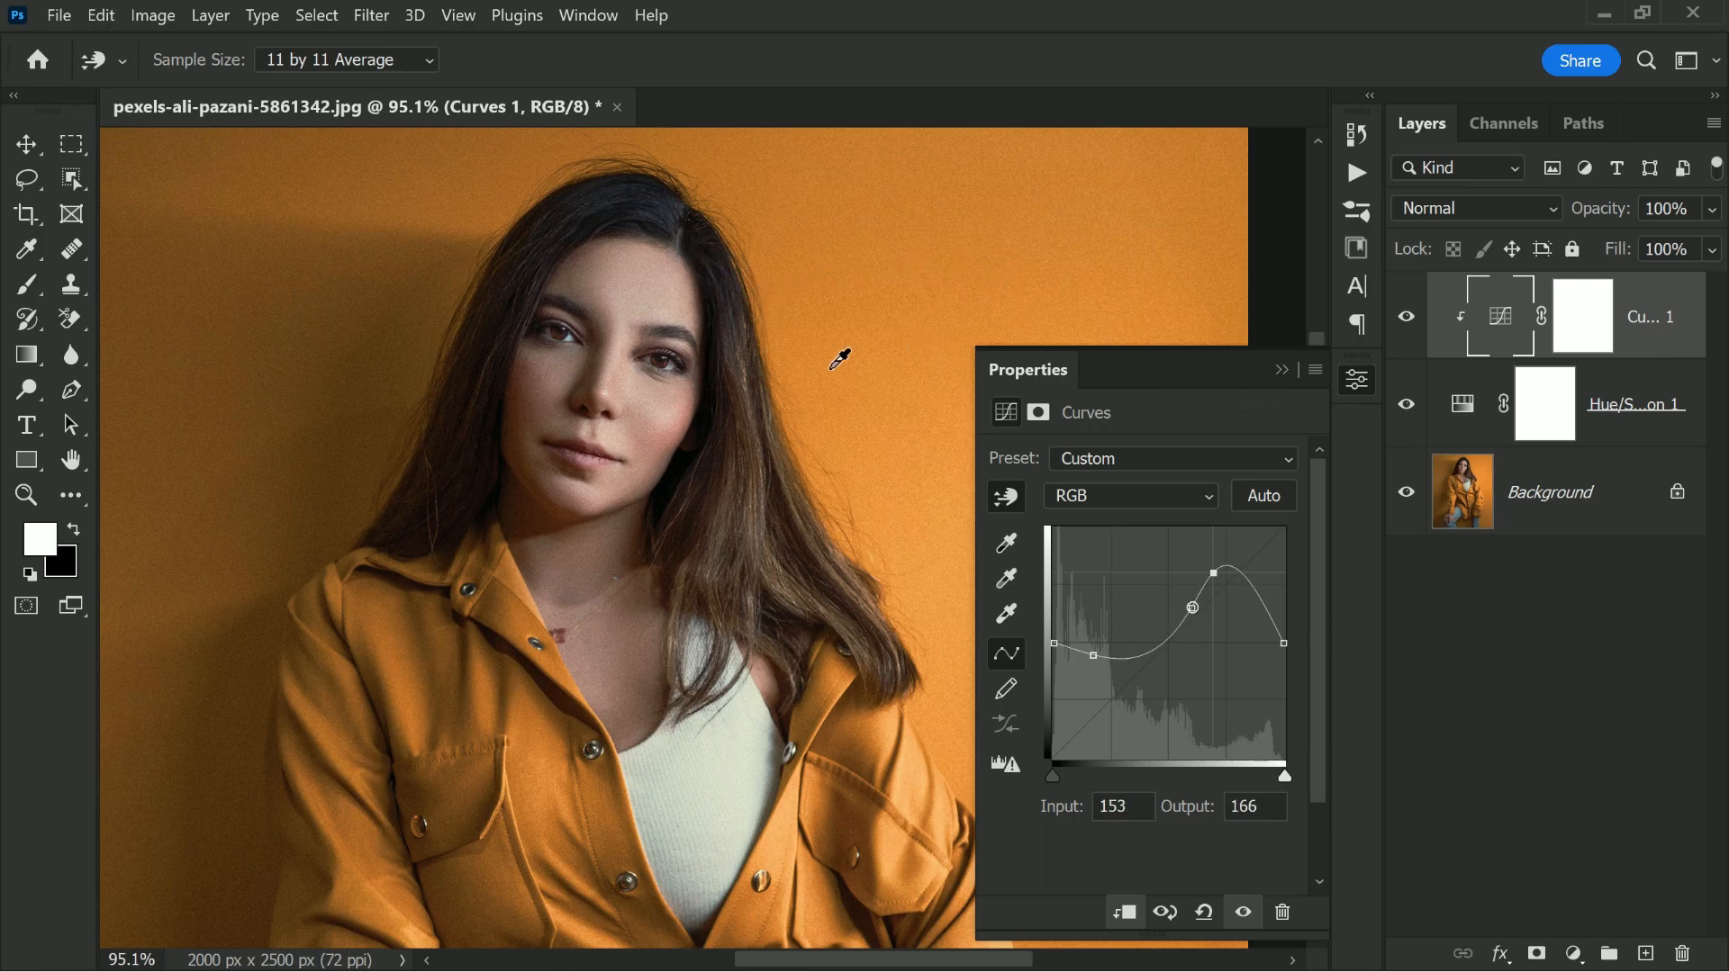
Compare the whole photo with and without the contrast effect by hiding and showing the Hue/Saturation layer
scroll(657, 370, "down", 3)
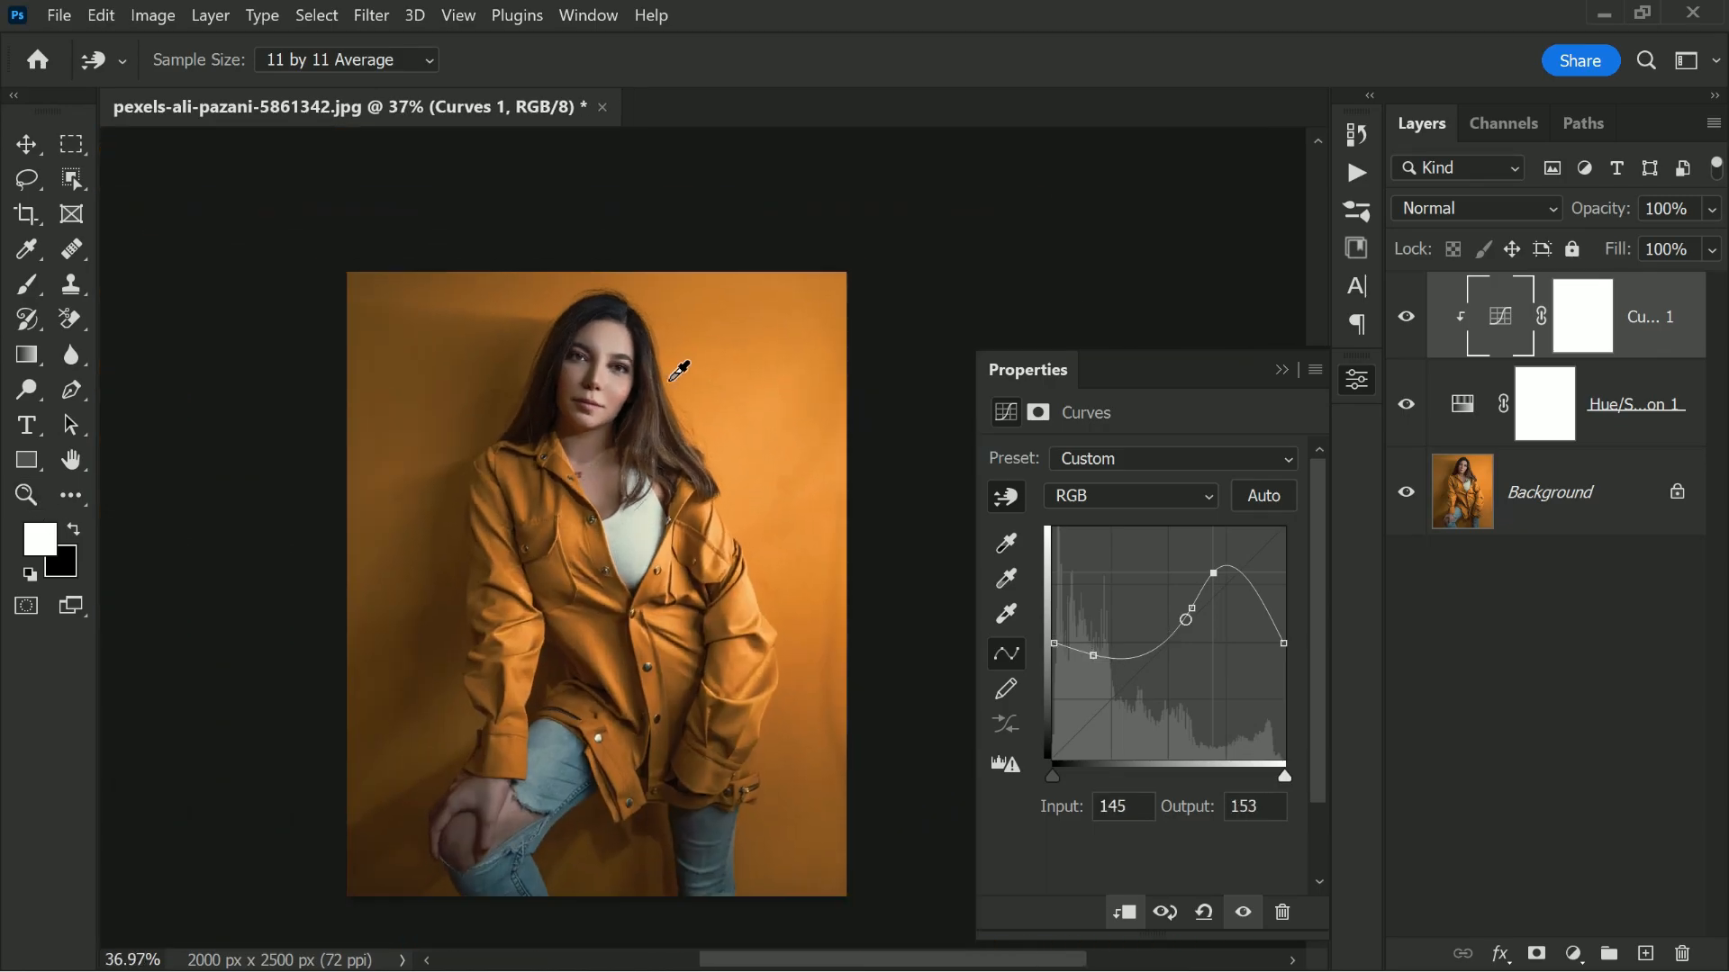
scroll(679, 370, "up", 1)
left_click(1406, 406)
left_click(1407, 411)
left_click(1407, 412)
left_click(1407, 411)
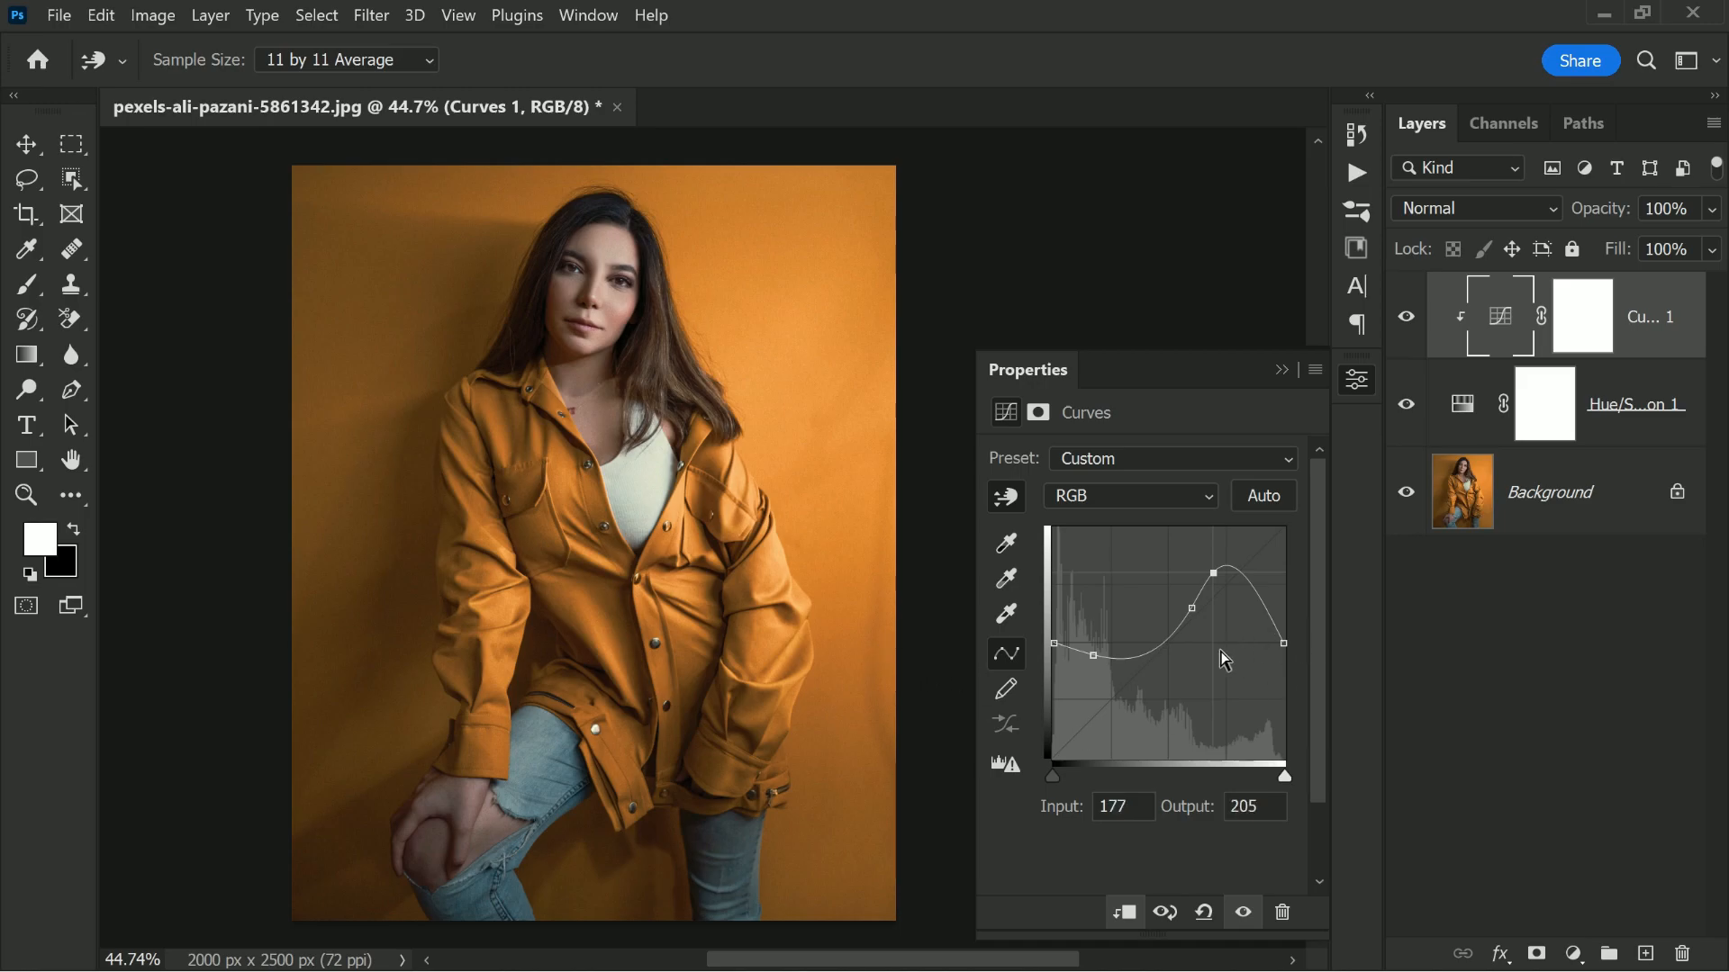
Lower the curve's brightest raised point slightly to soften the highlights, and check the before and after of the contrast effect
mouse_move(1213, 573)
left_mouse_down()
mouse_move(1289, 585)
mouse_move(1206, 592)
left_mouse_up()
left_click(1405, 410)
left_click(1405, 411)
left_click(1405, 411)
left_click(1406, 411)
left_click(1406, 410)
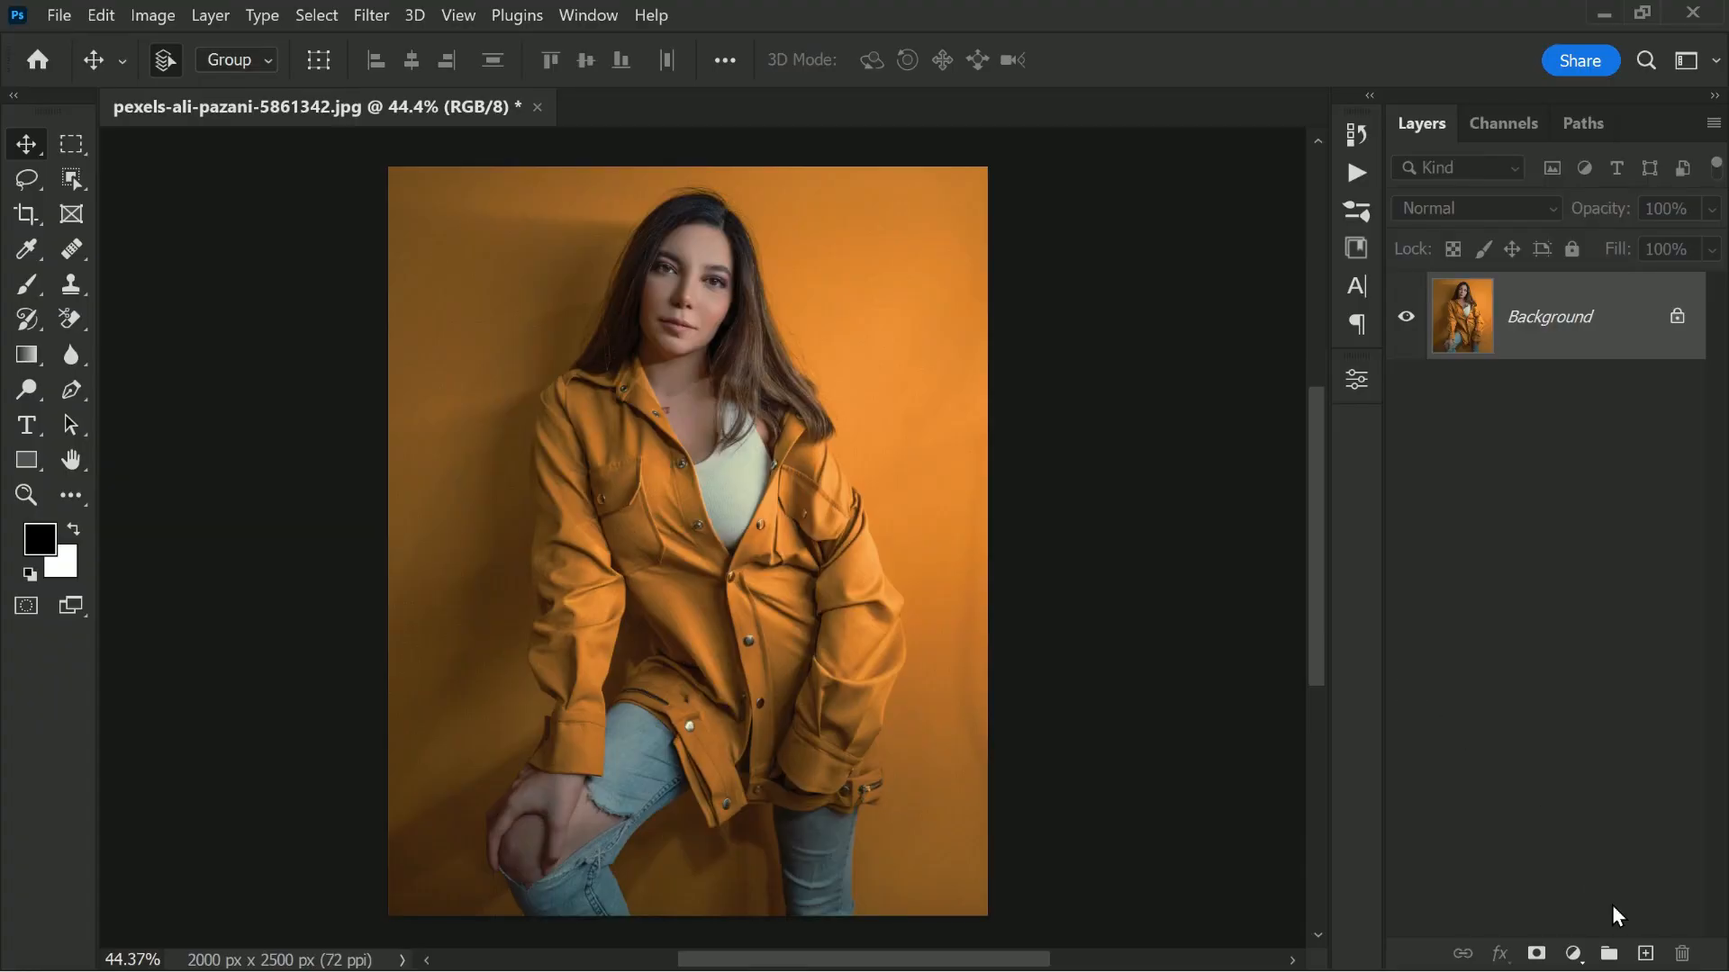
Add a blank layer above the Background and ready the Brush tool with the 412 px Hard Round tip
left_click(1645, 953)
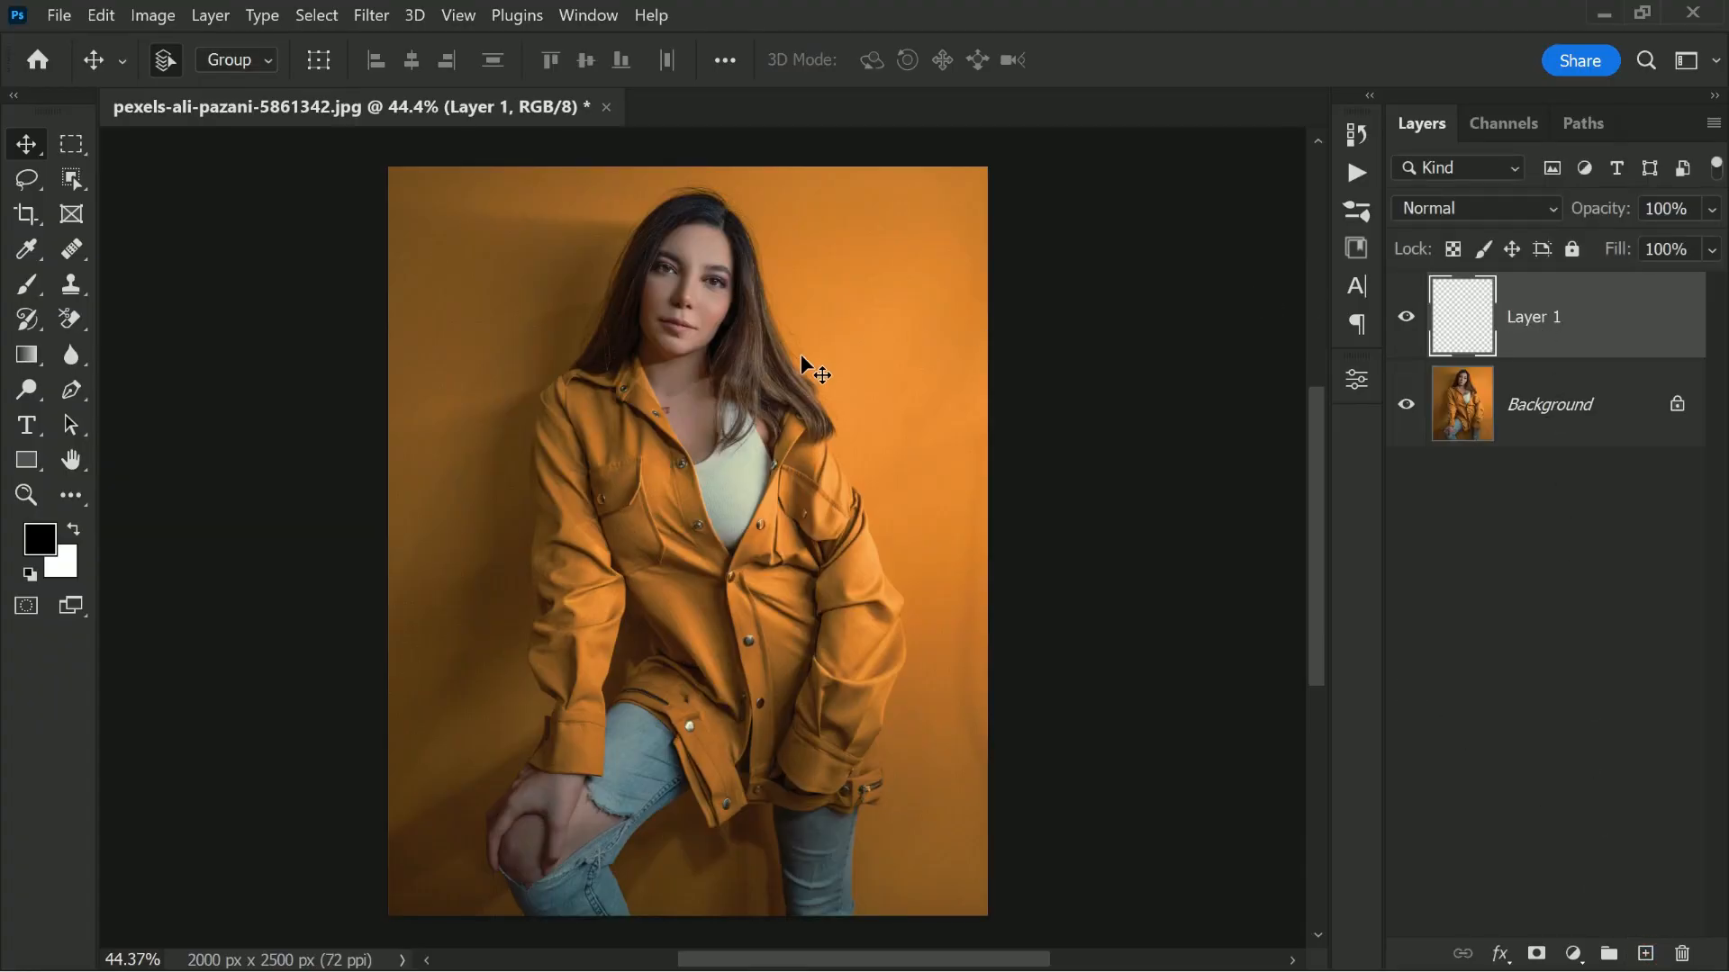
left_click(27, 285)
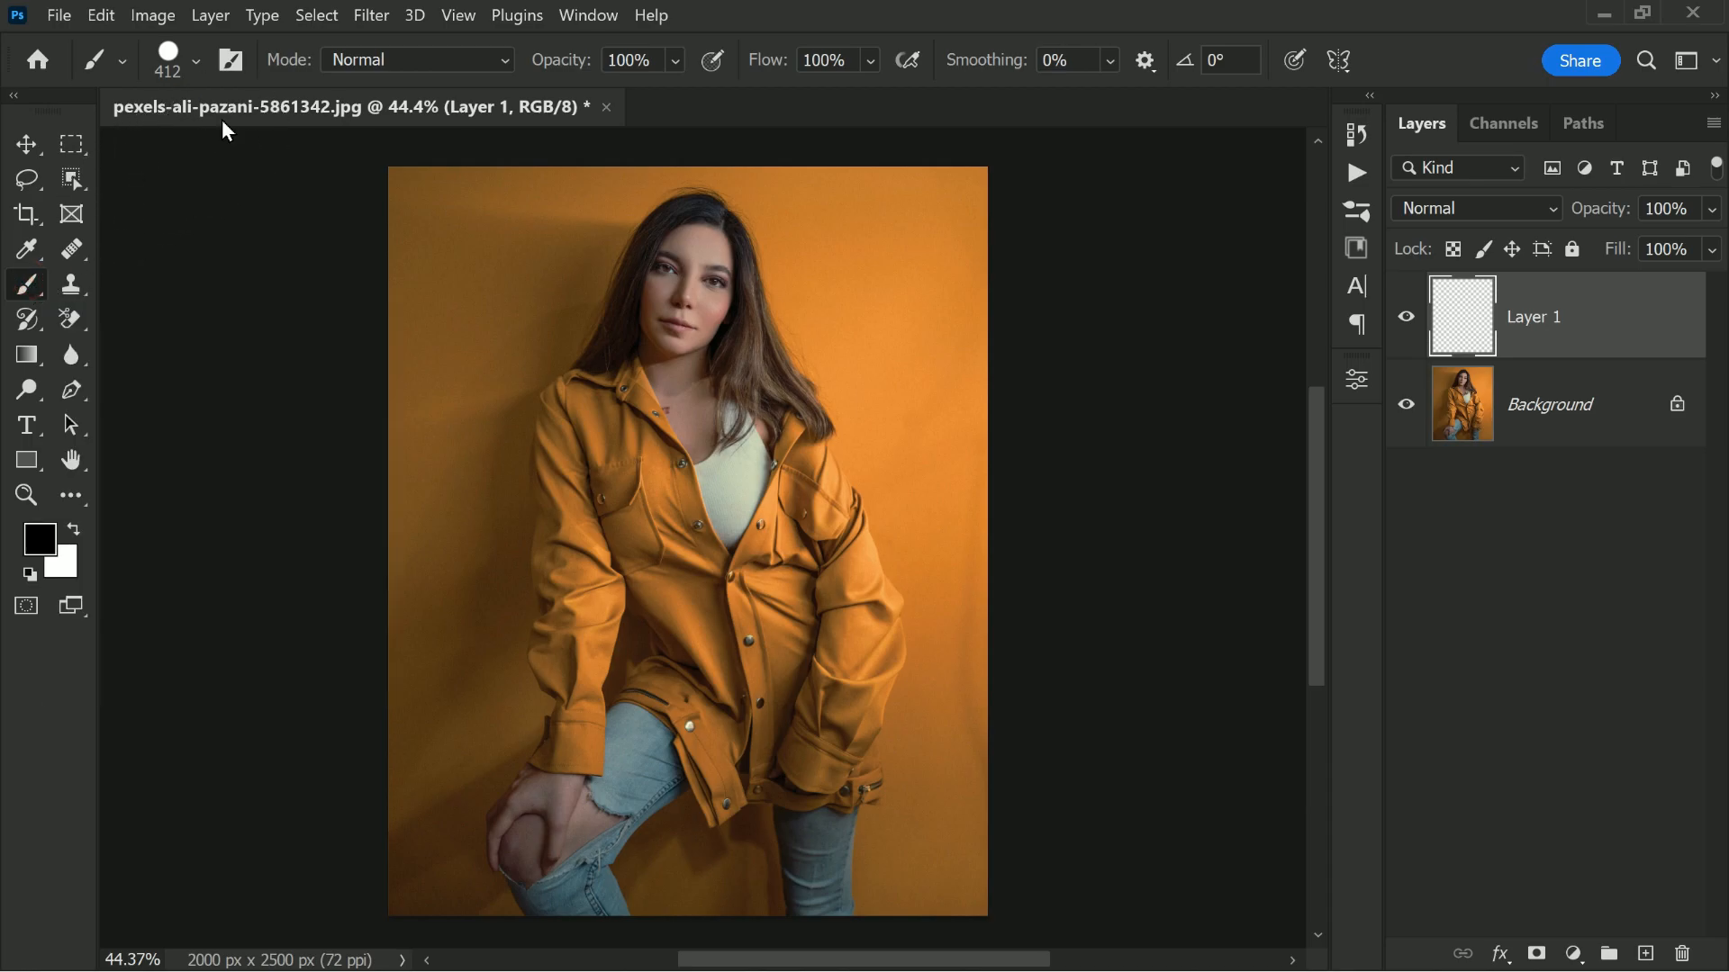
left_click(194, 62)
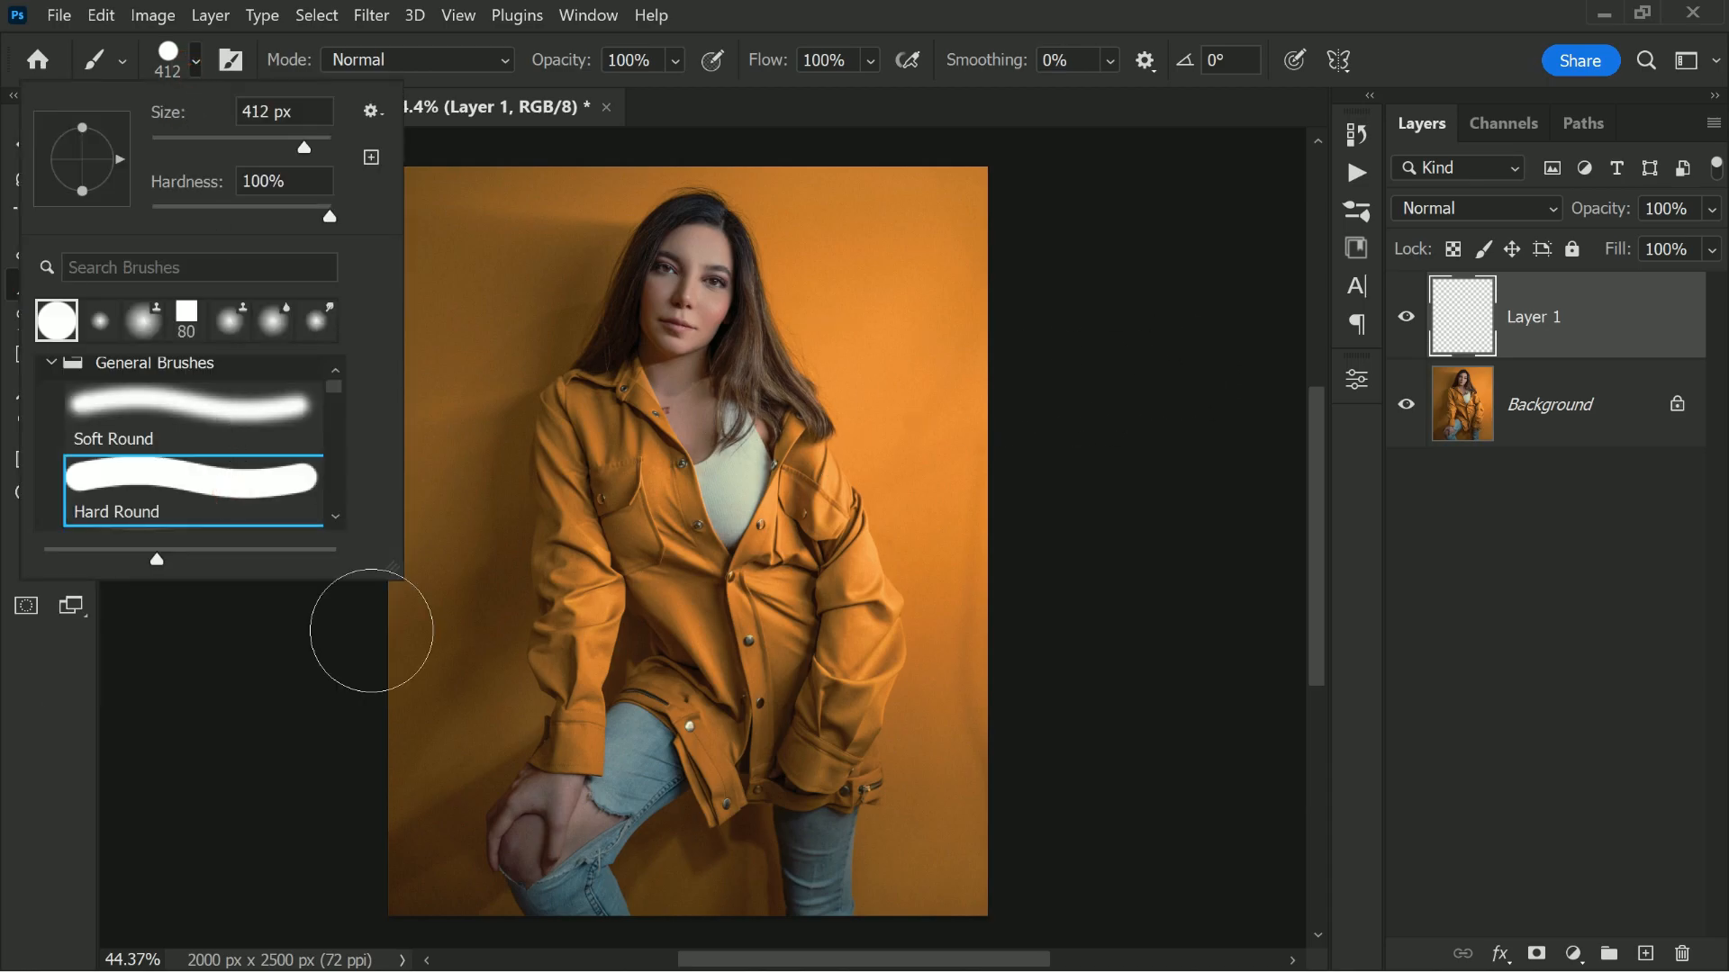
left_click(165, 675)
Set the foreground color to a neutral gray of 50% brightness and paint one dab over the jacket's shoulder
left_click(52, 540)
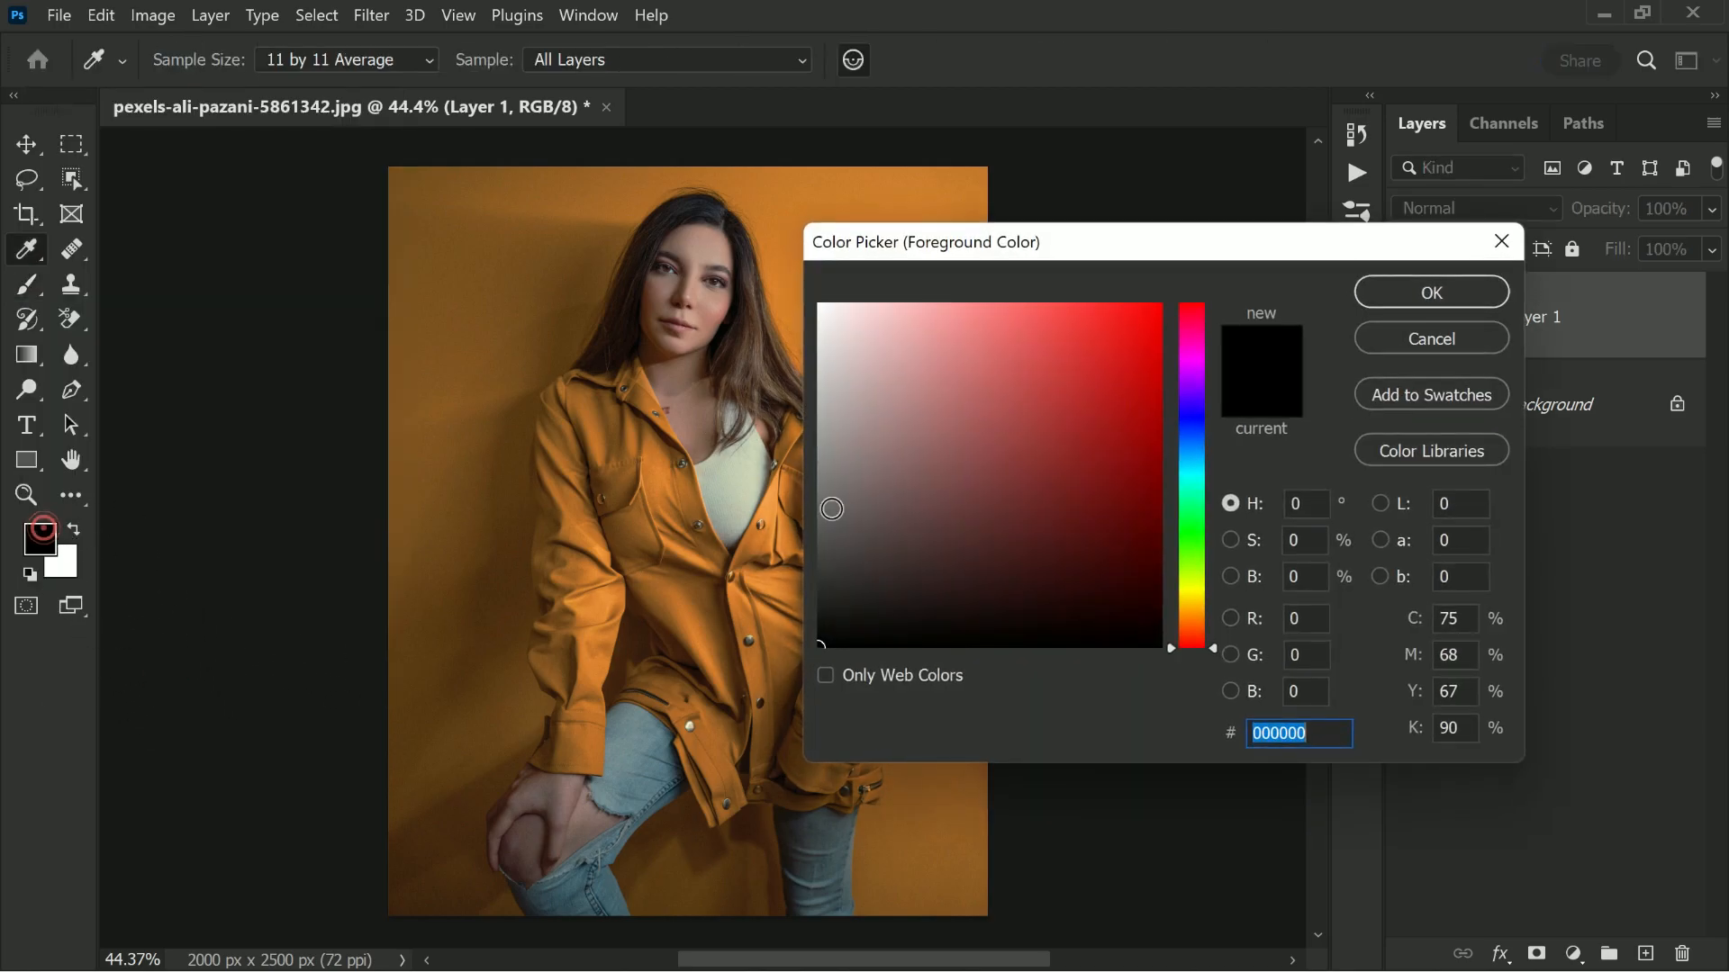
left_click(1308, 578)
type("50")
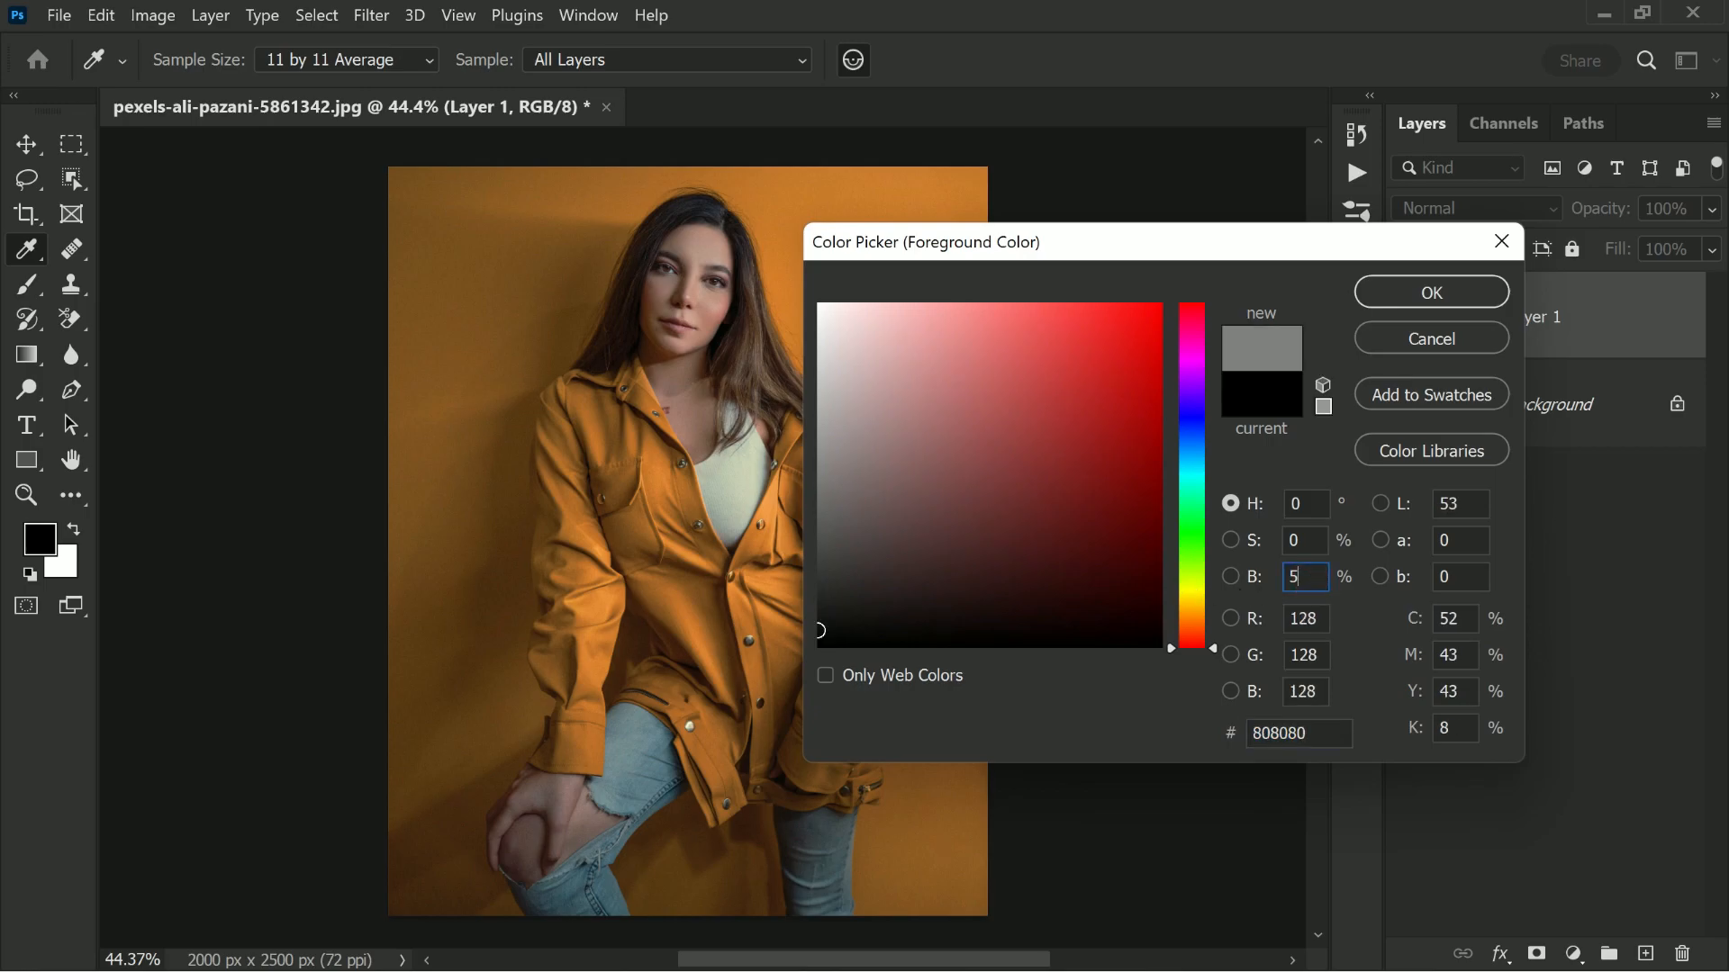
left_click(1378, 302)
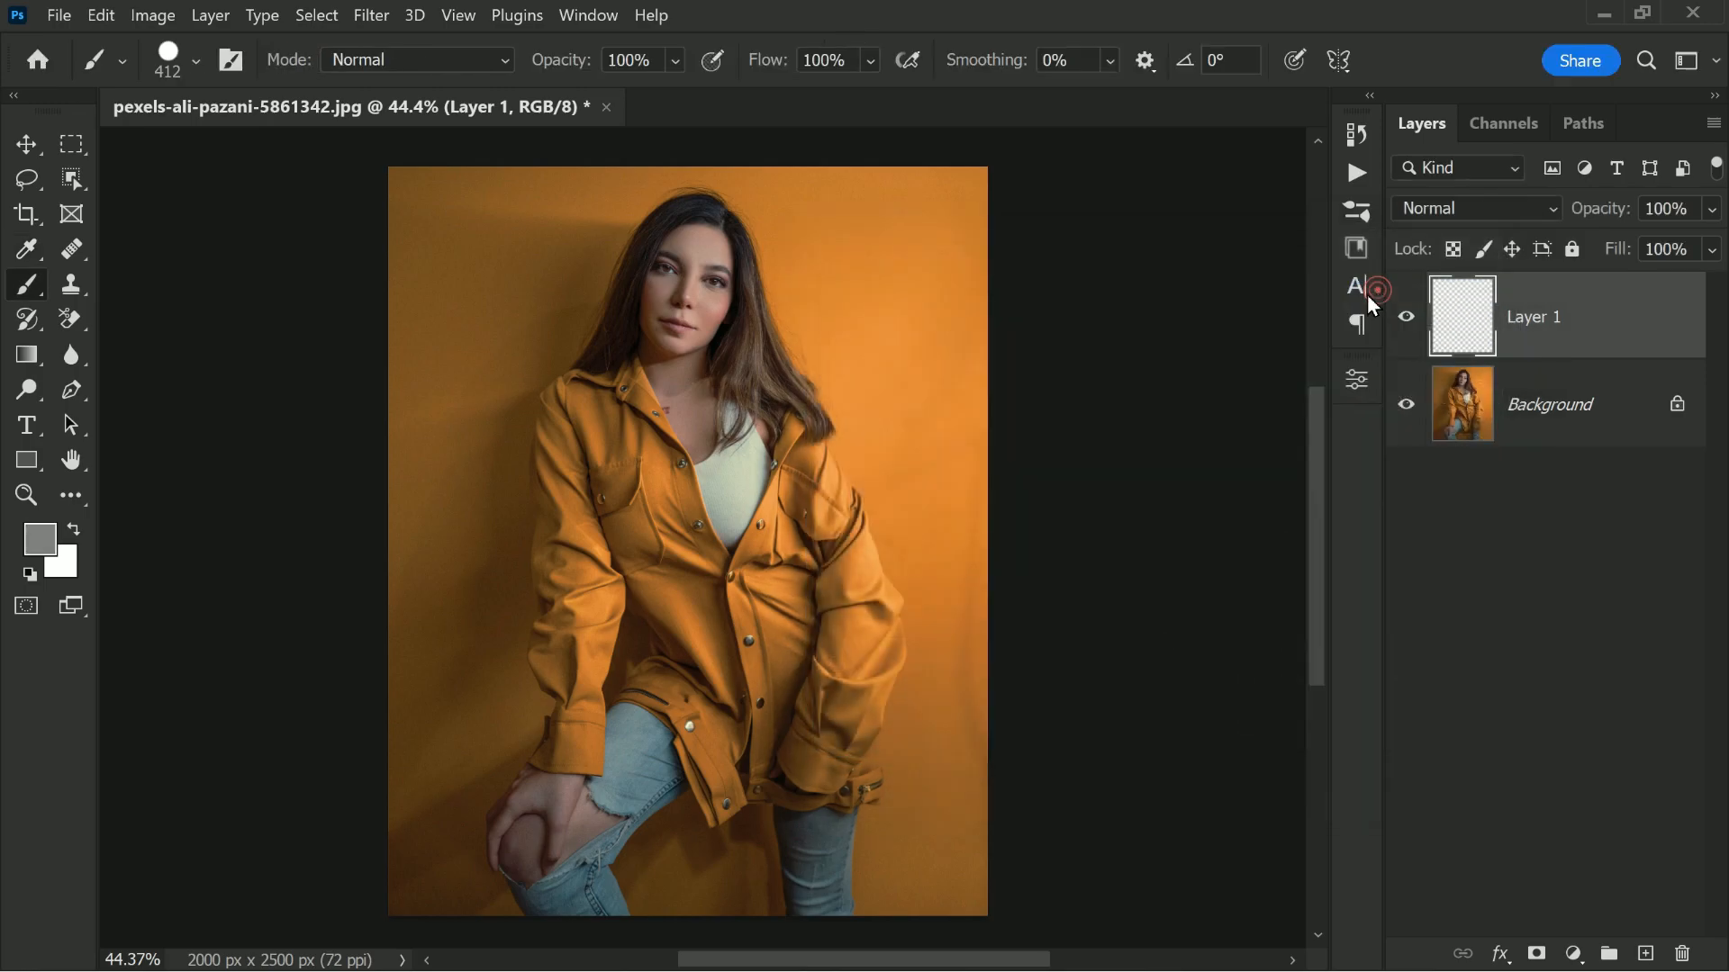
left_click(587, 415)
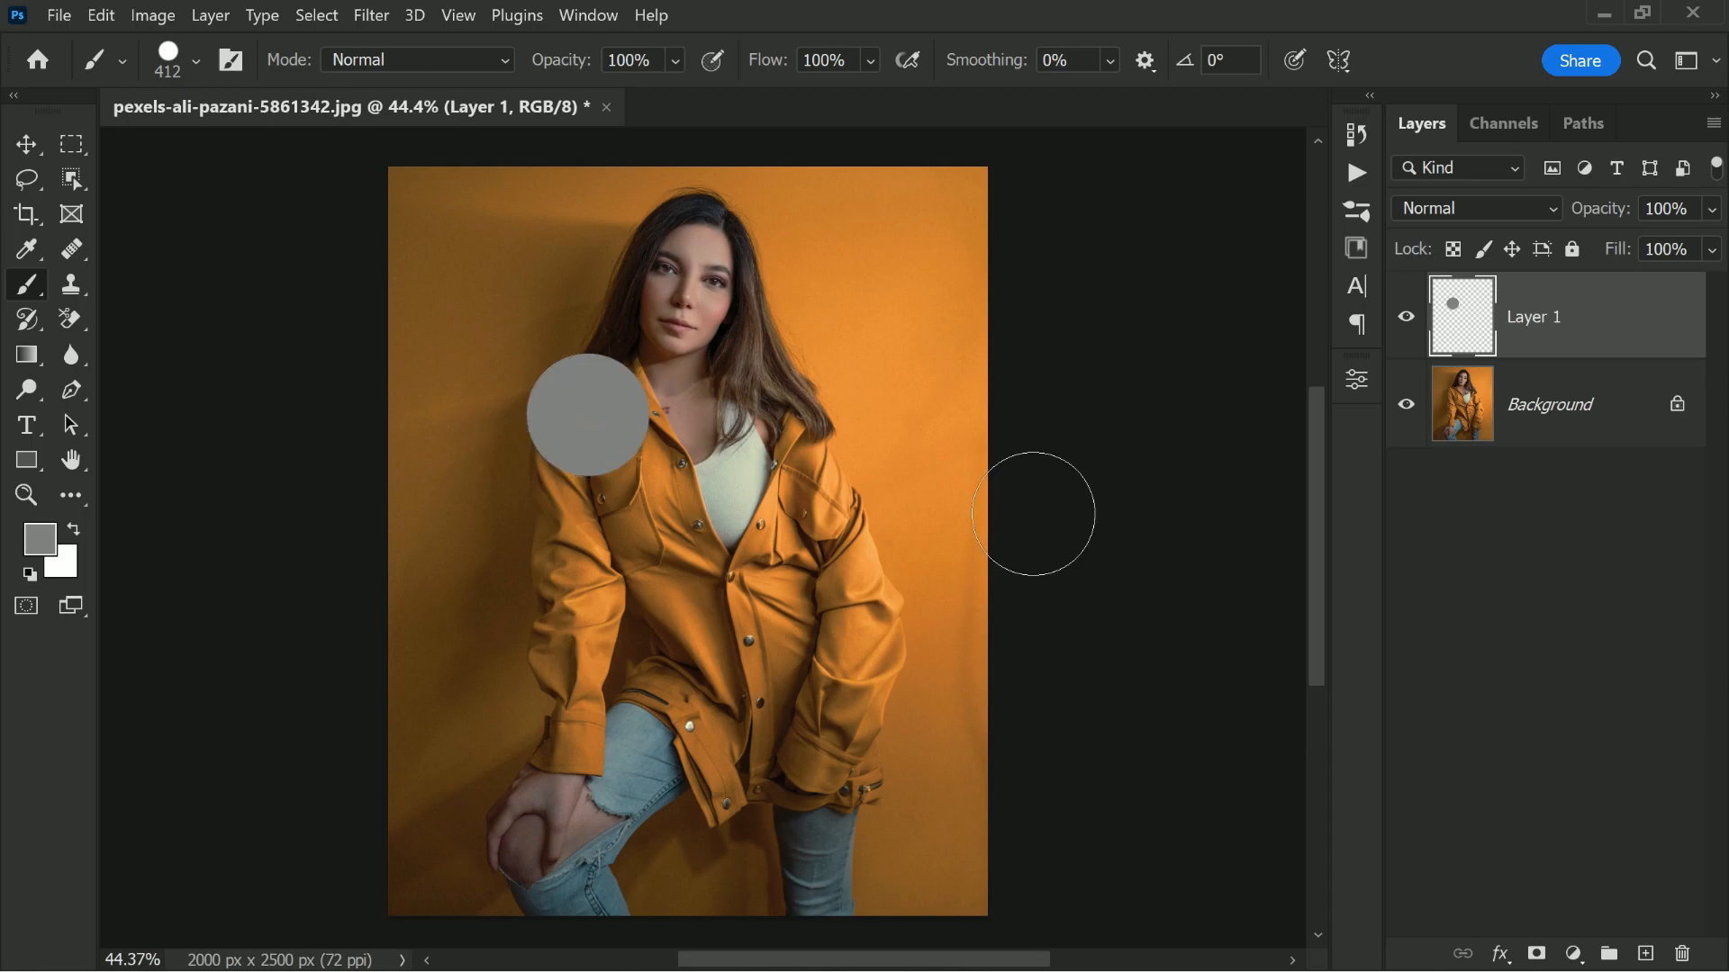
Try the gray dab's layer in the Overlay and Soft Light blend modes, and return it to Normal
left_click(1490, 207)
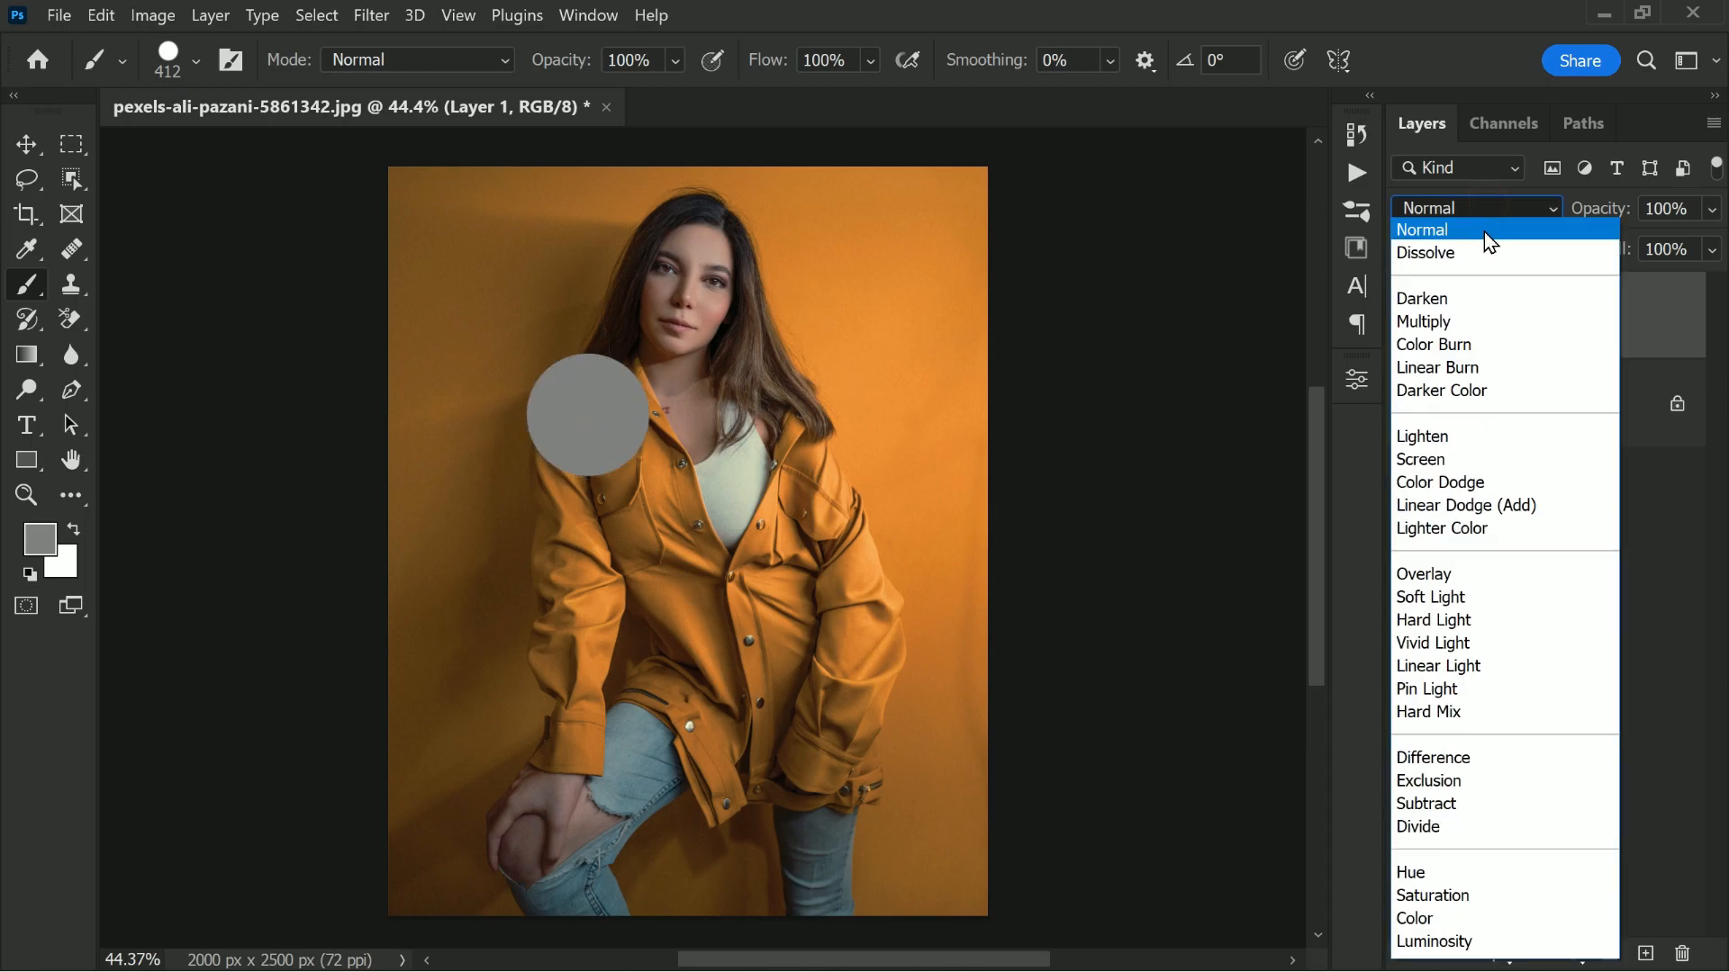
left_click(1495, 574)
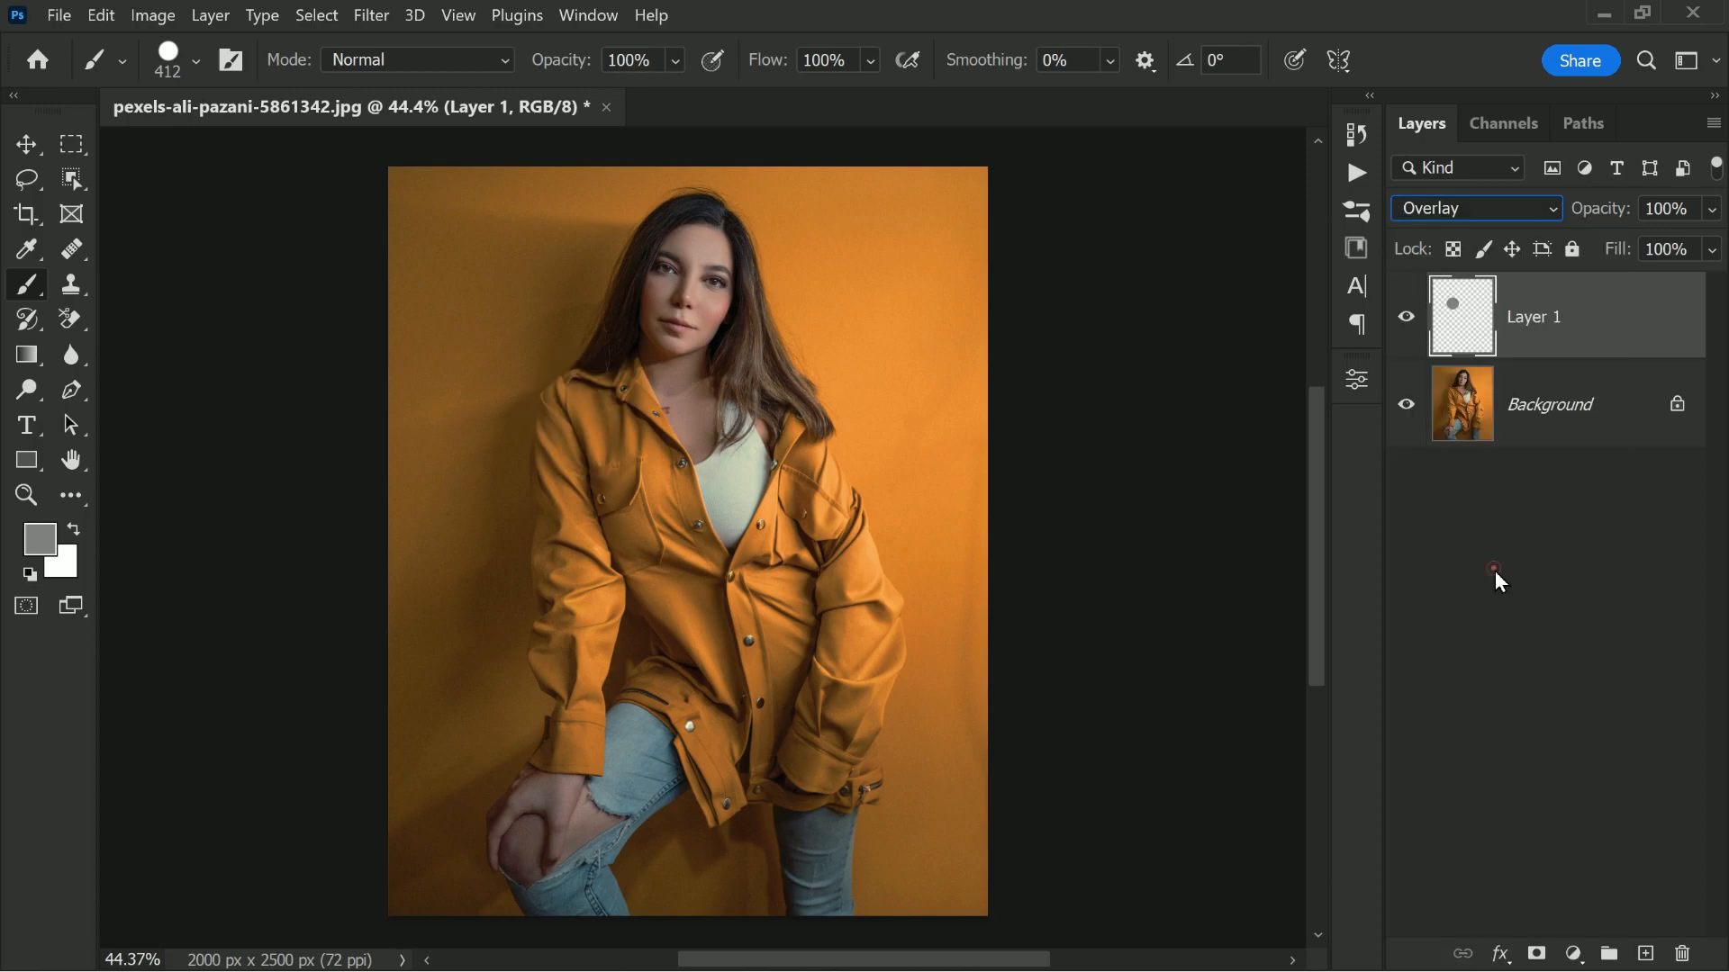
left_click(1406, 317)
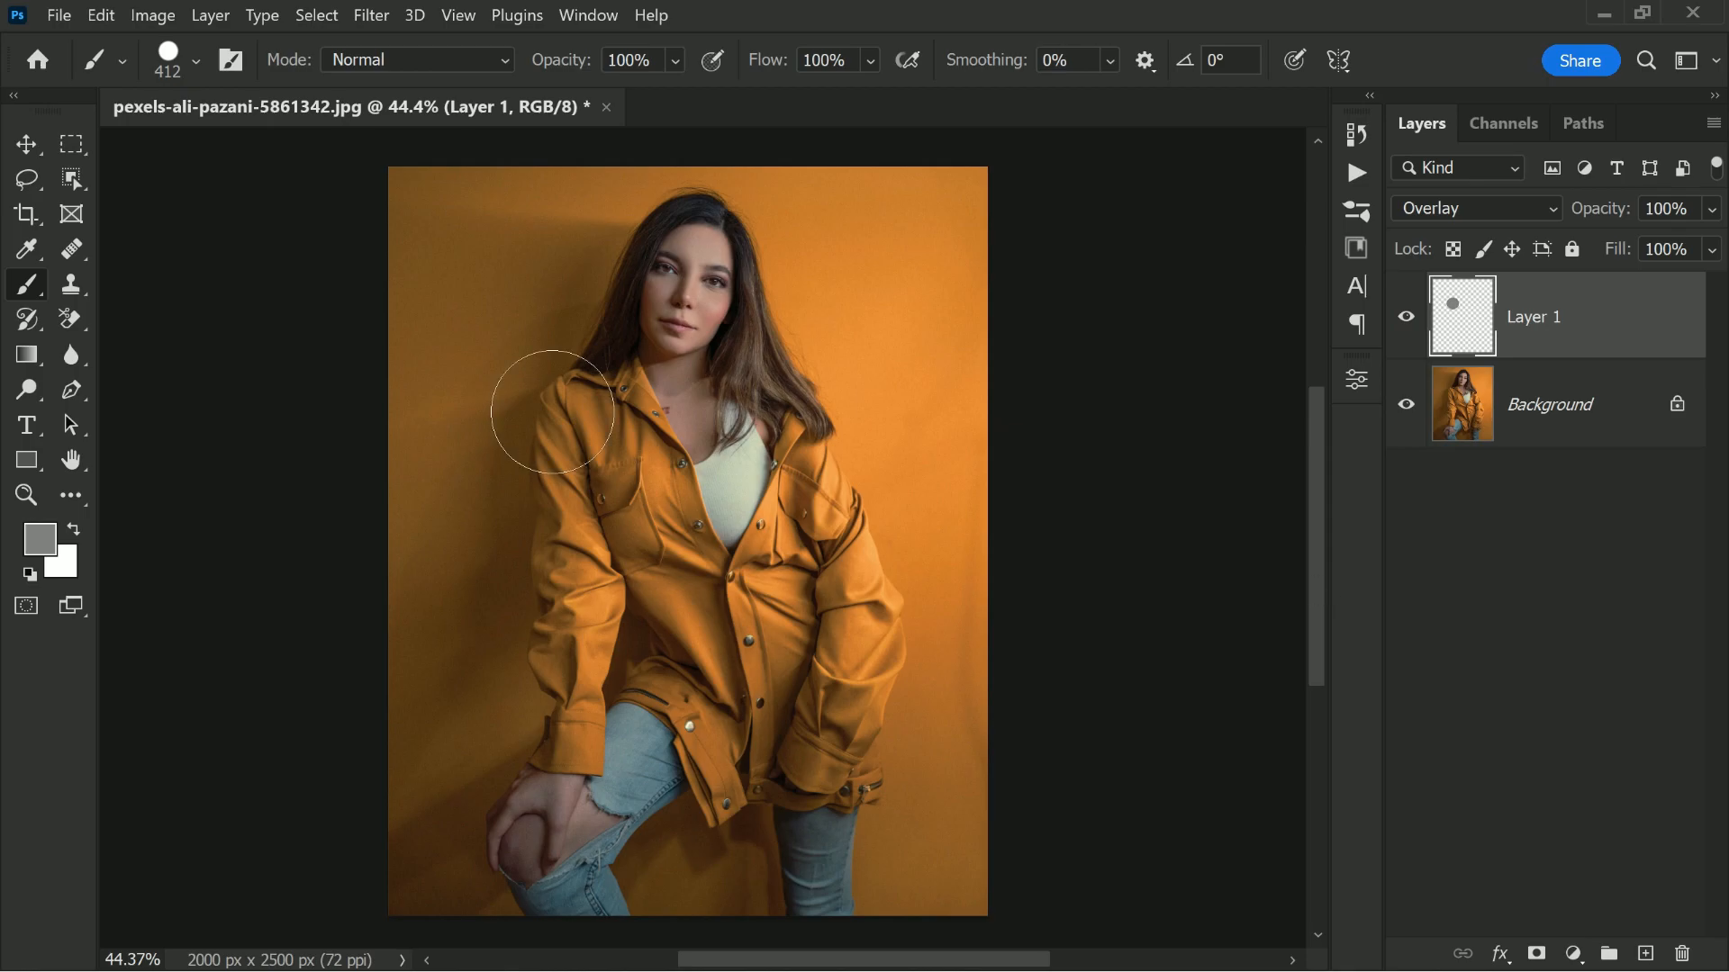
left_click(1458, 209)
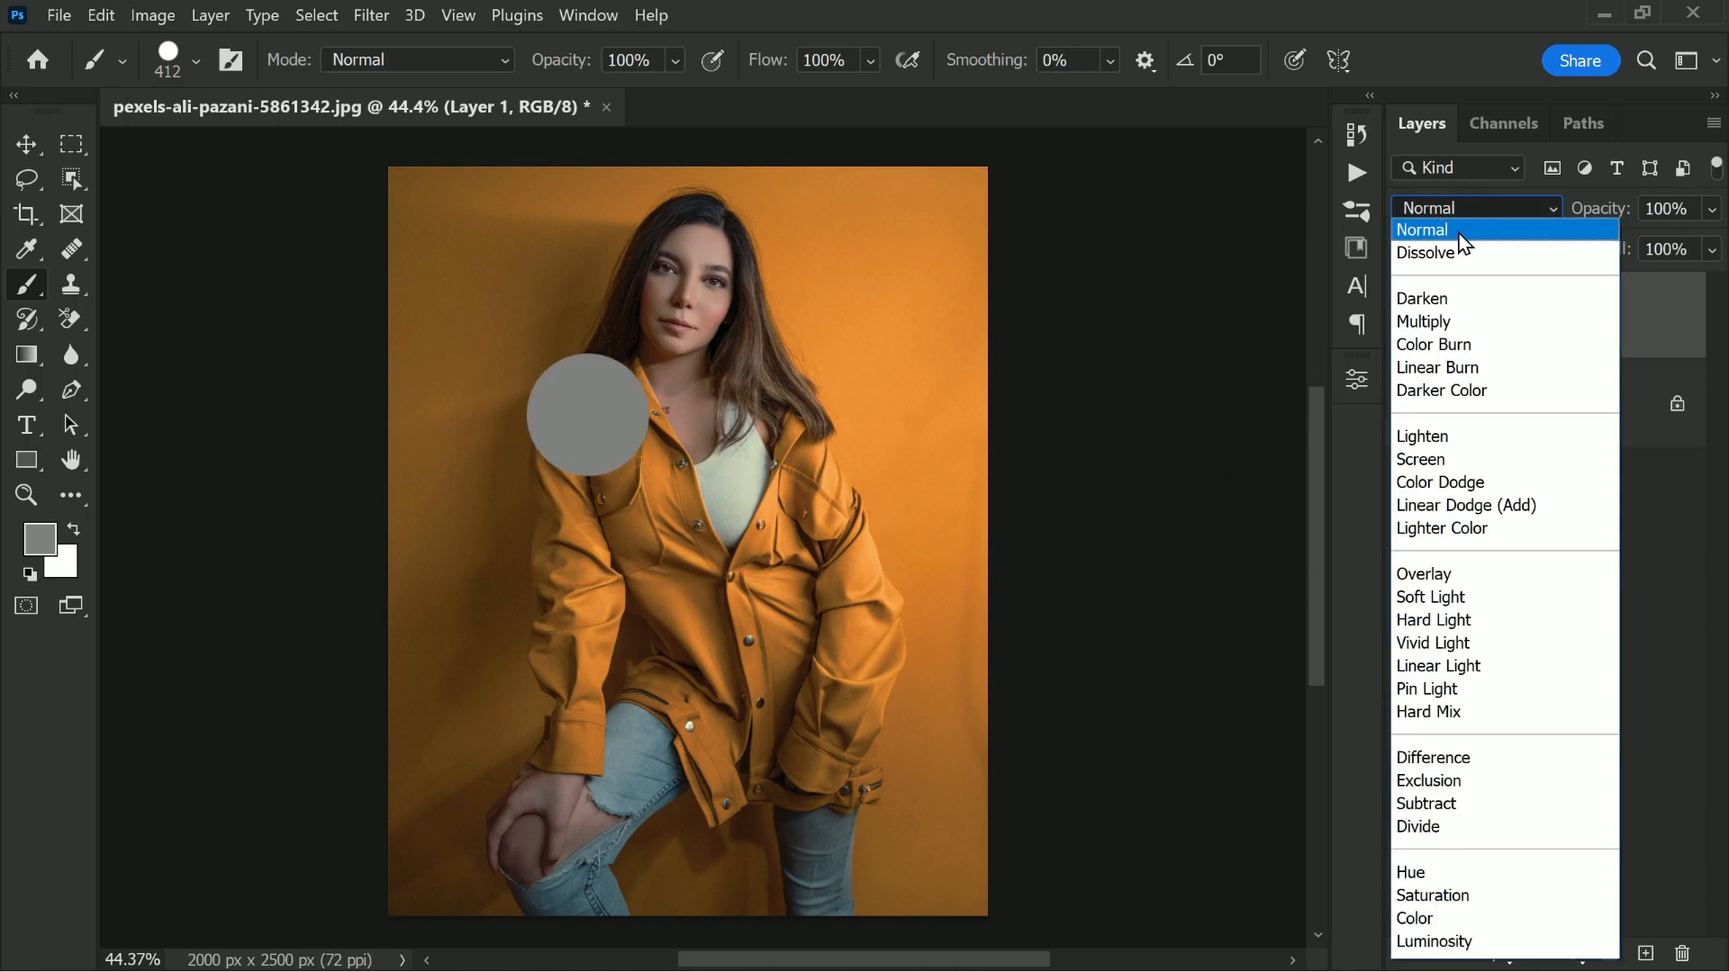
left_click(1481, 600)
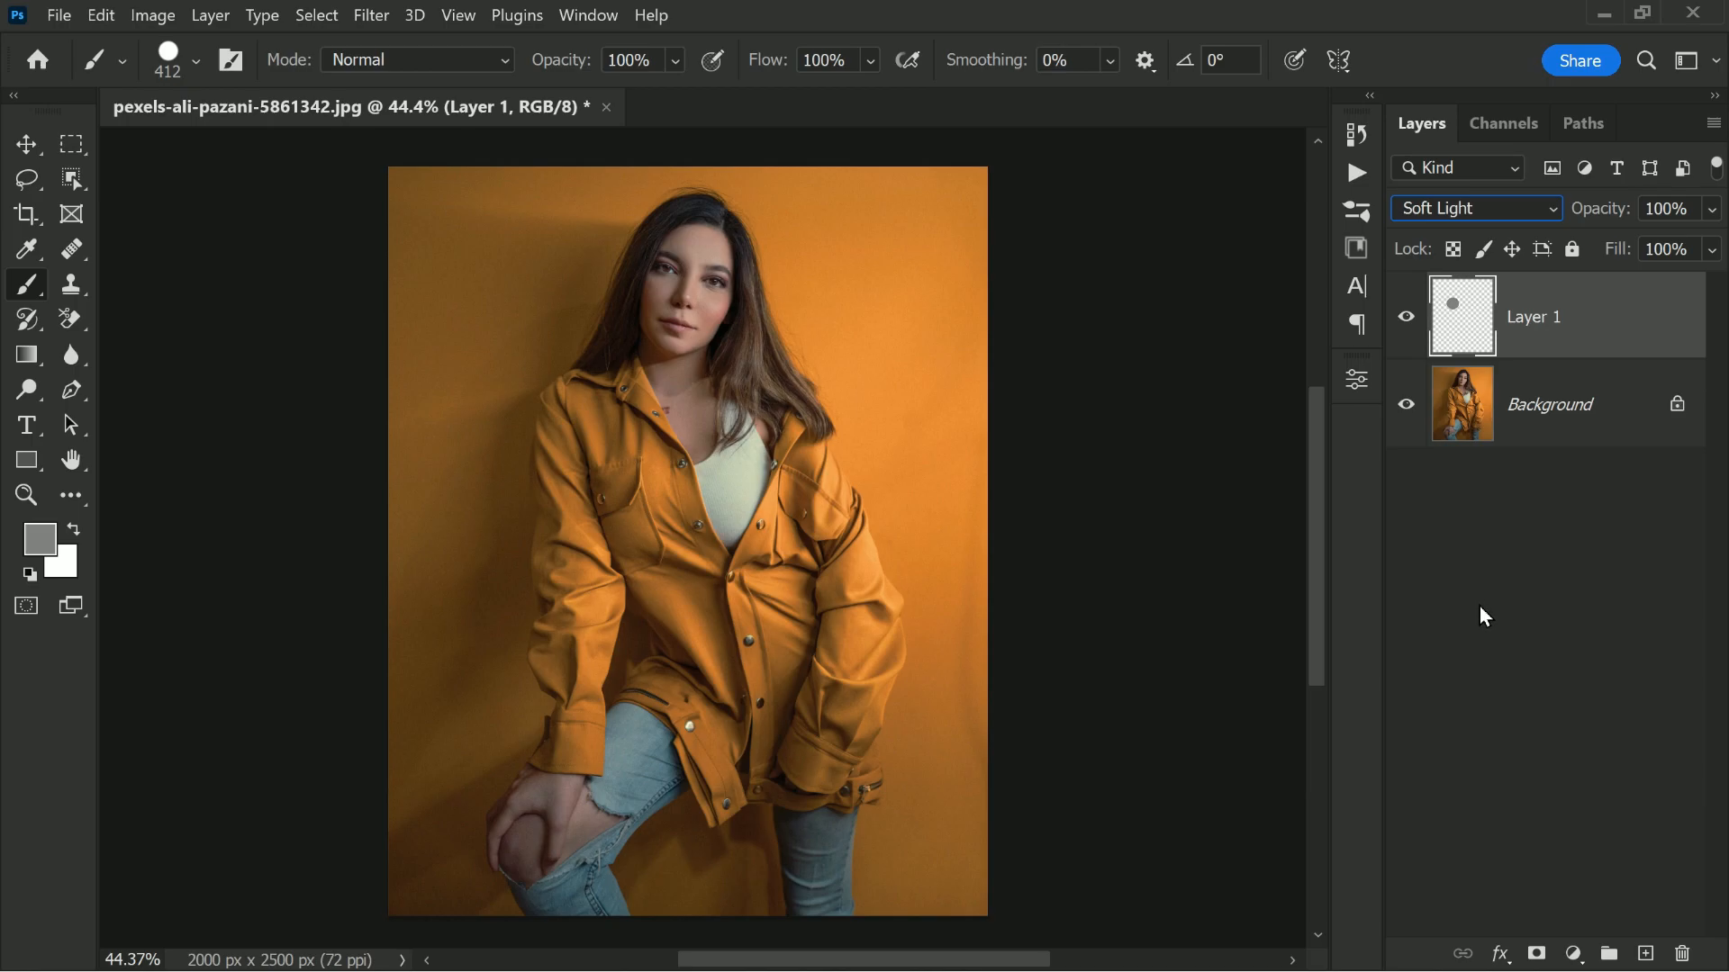
left_click(1487, 218)
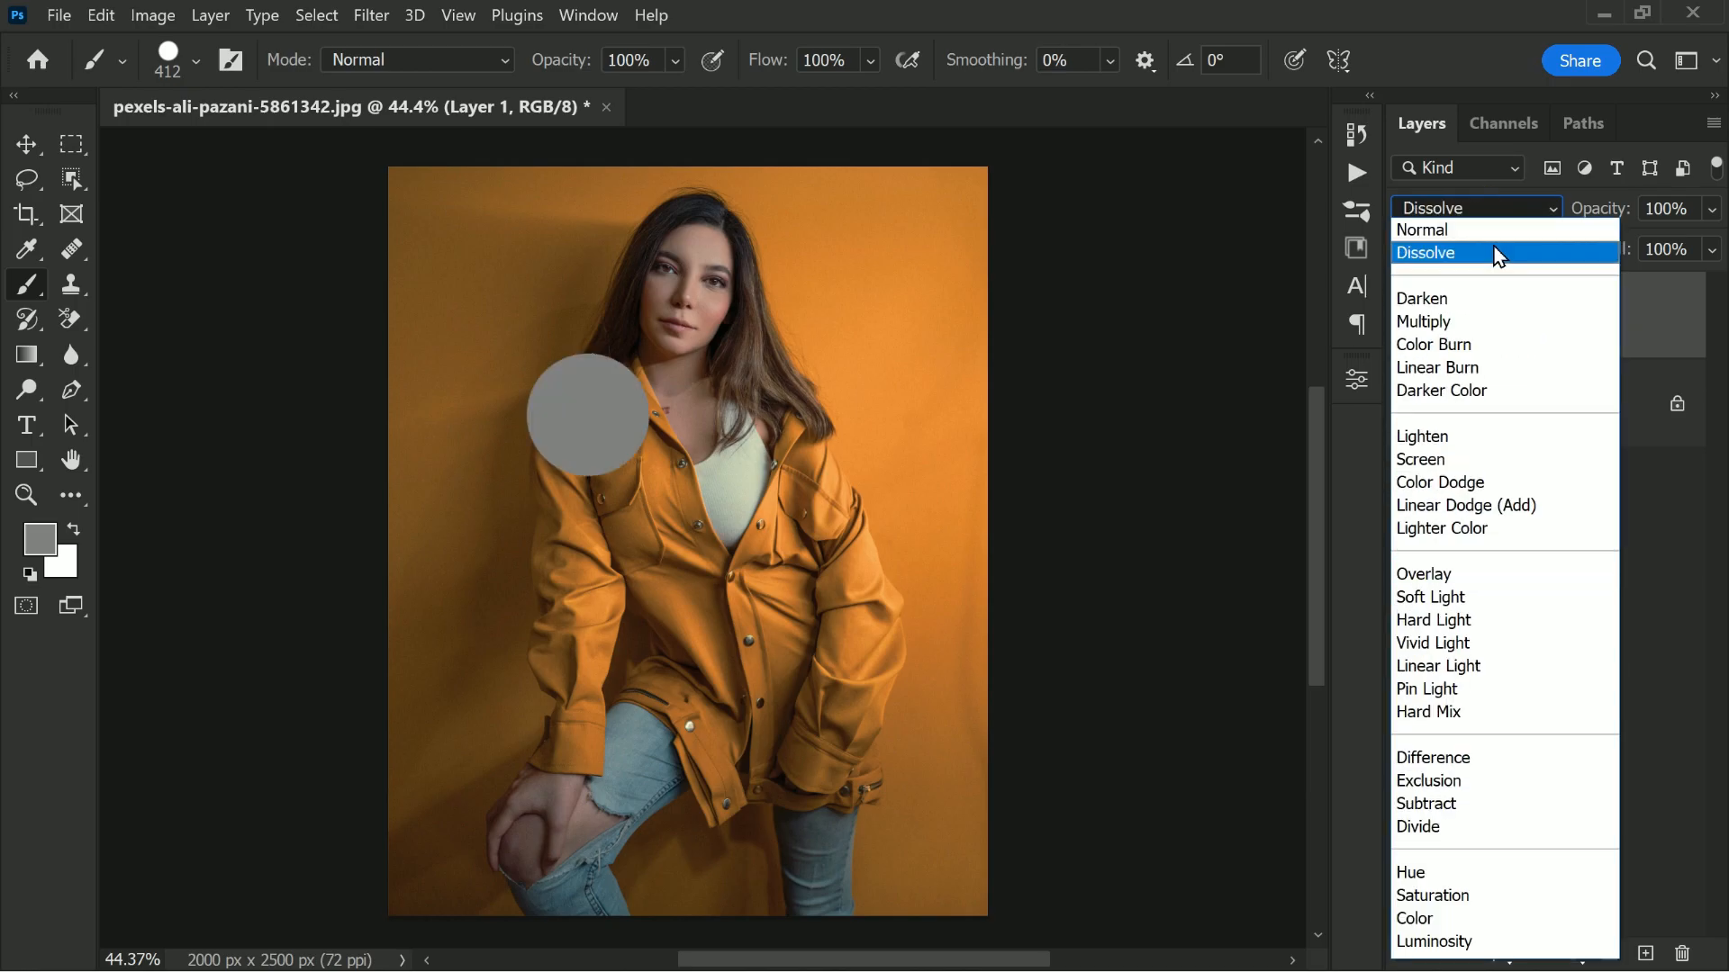
left_click(1499, 233)
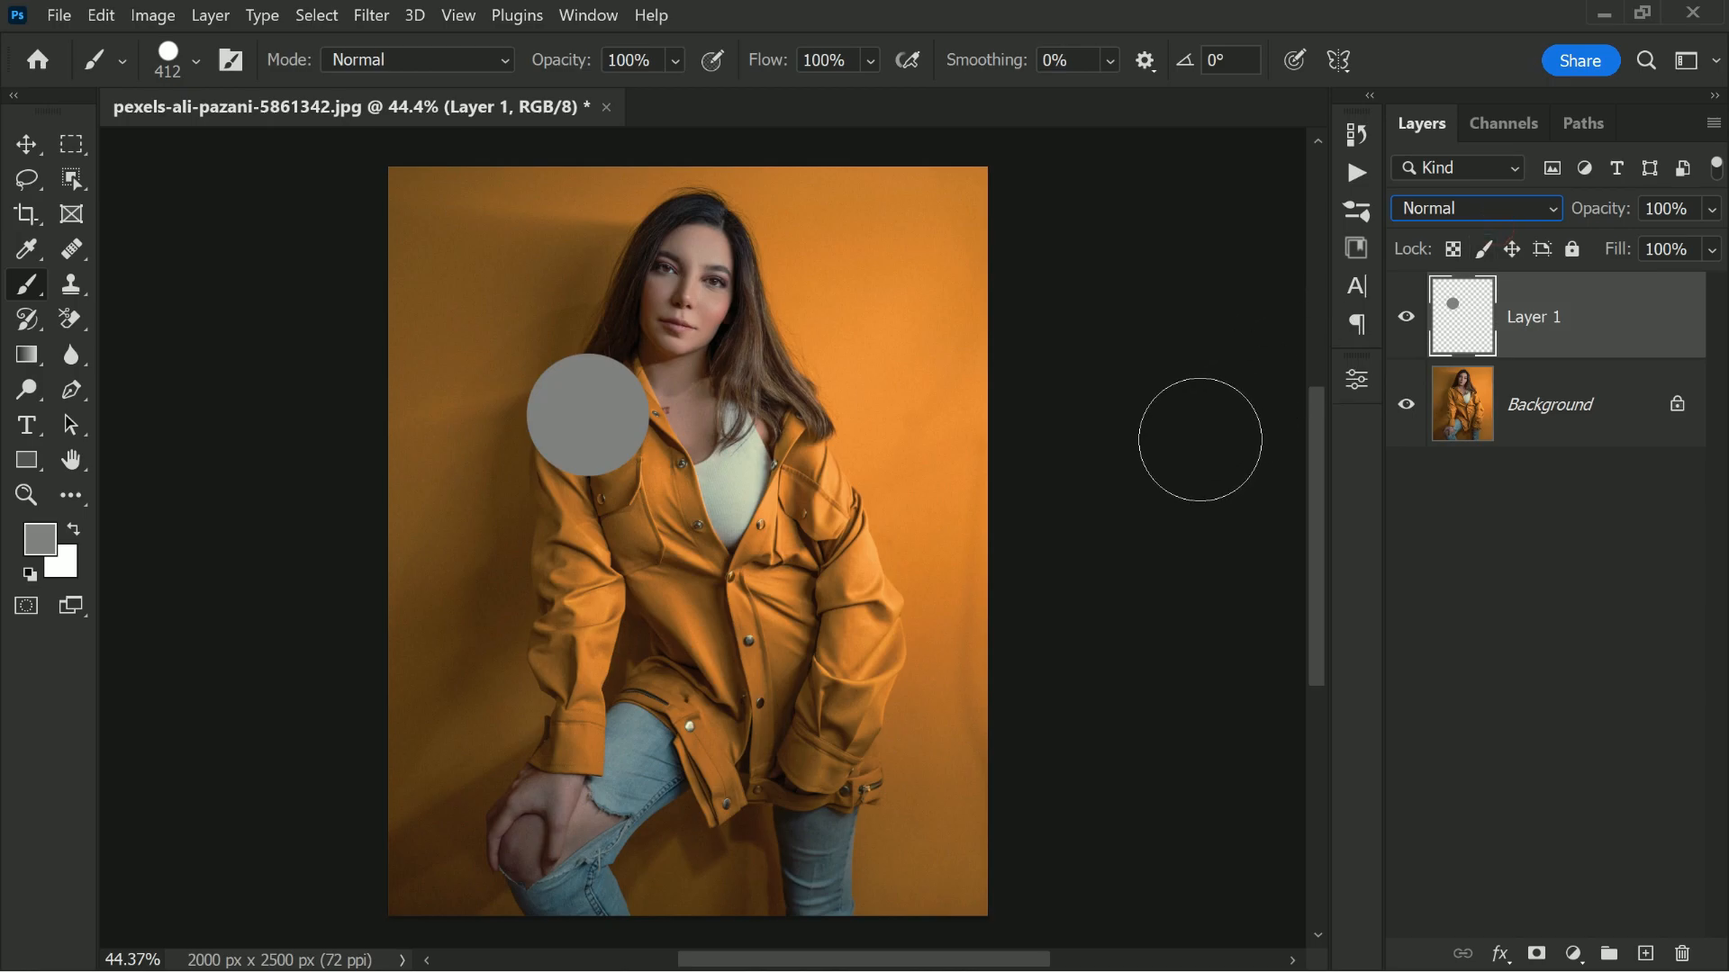
Set the foreground color to black (000000) and paint one dab overlapping the lower part of the gray dab
left_click(40, 540)
type("000000")
left_click(1431, 293)
key("b")
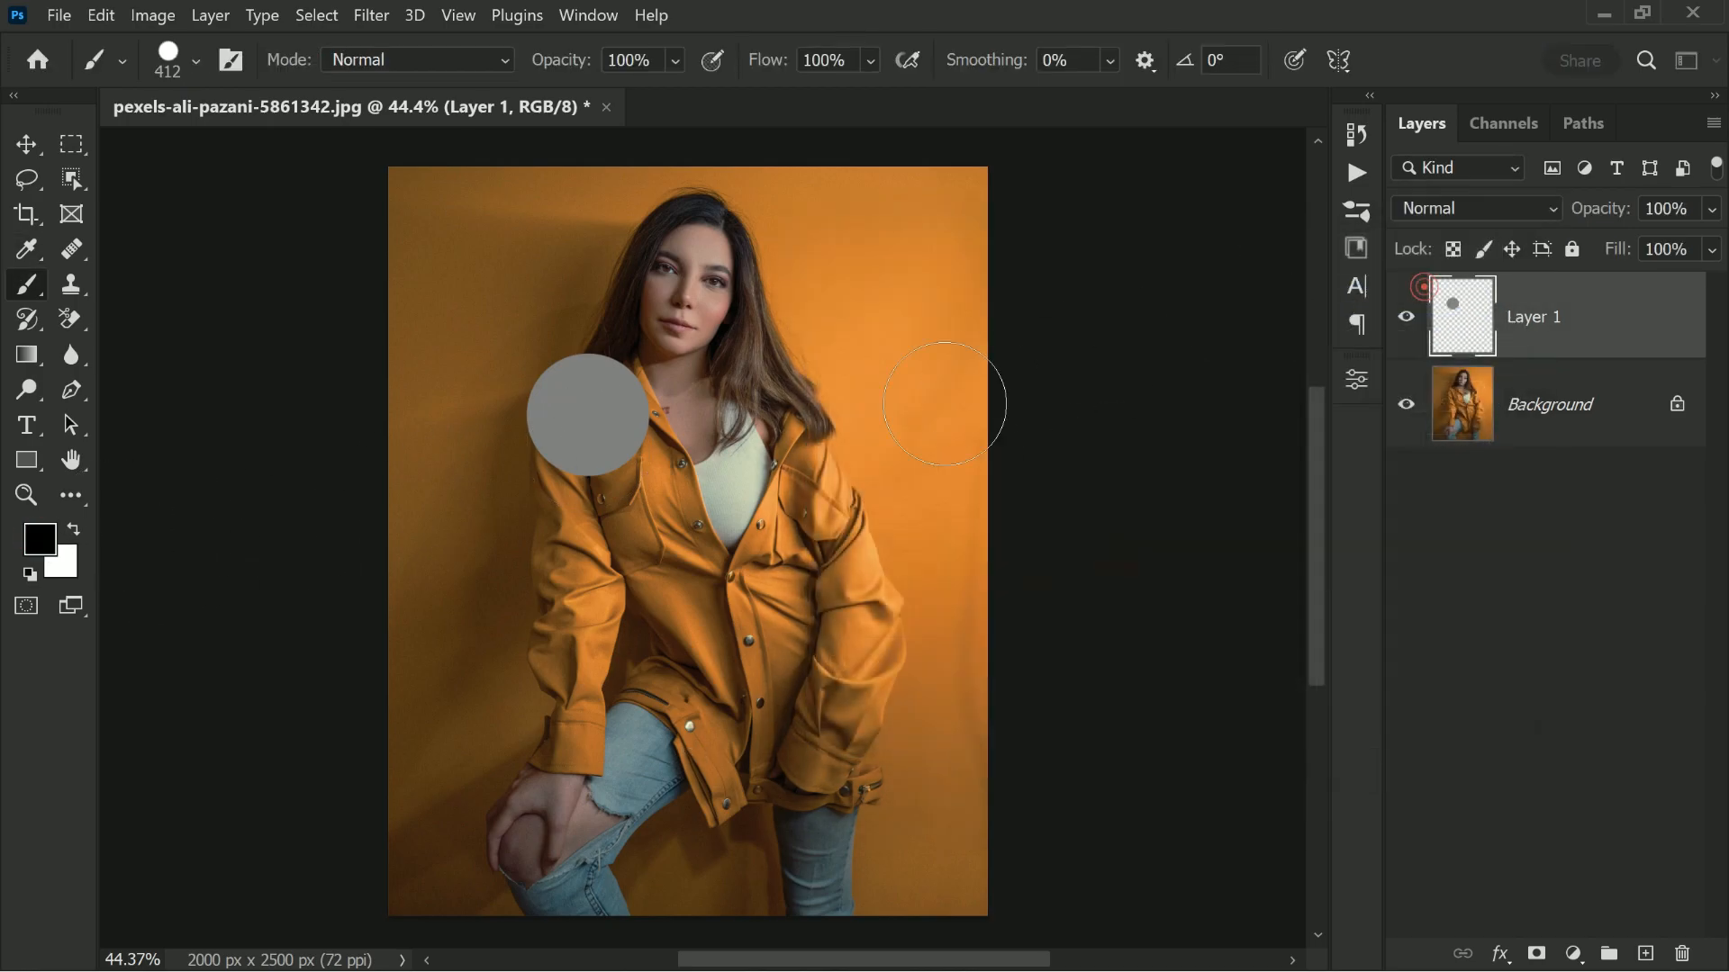
left_click(631, 489)
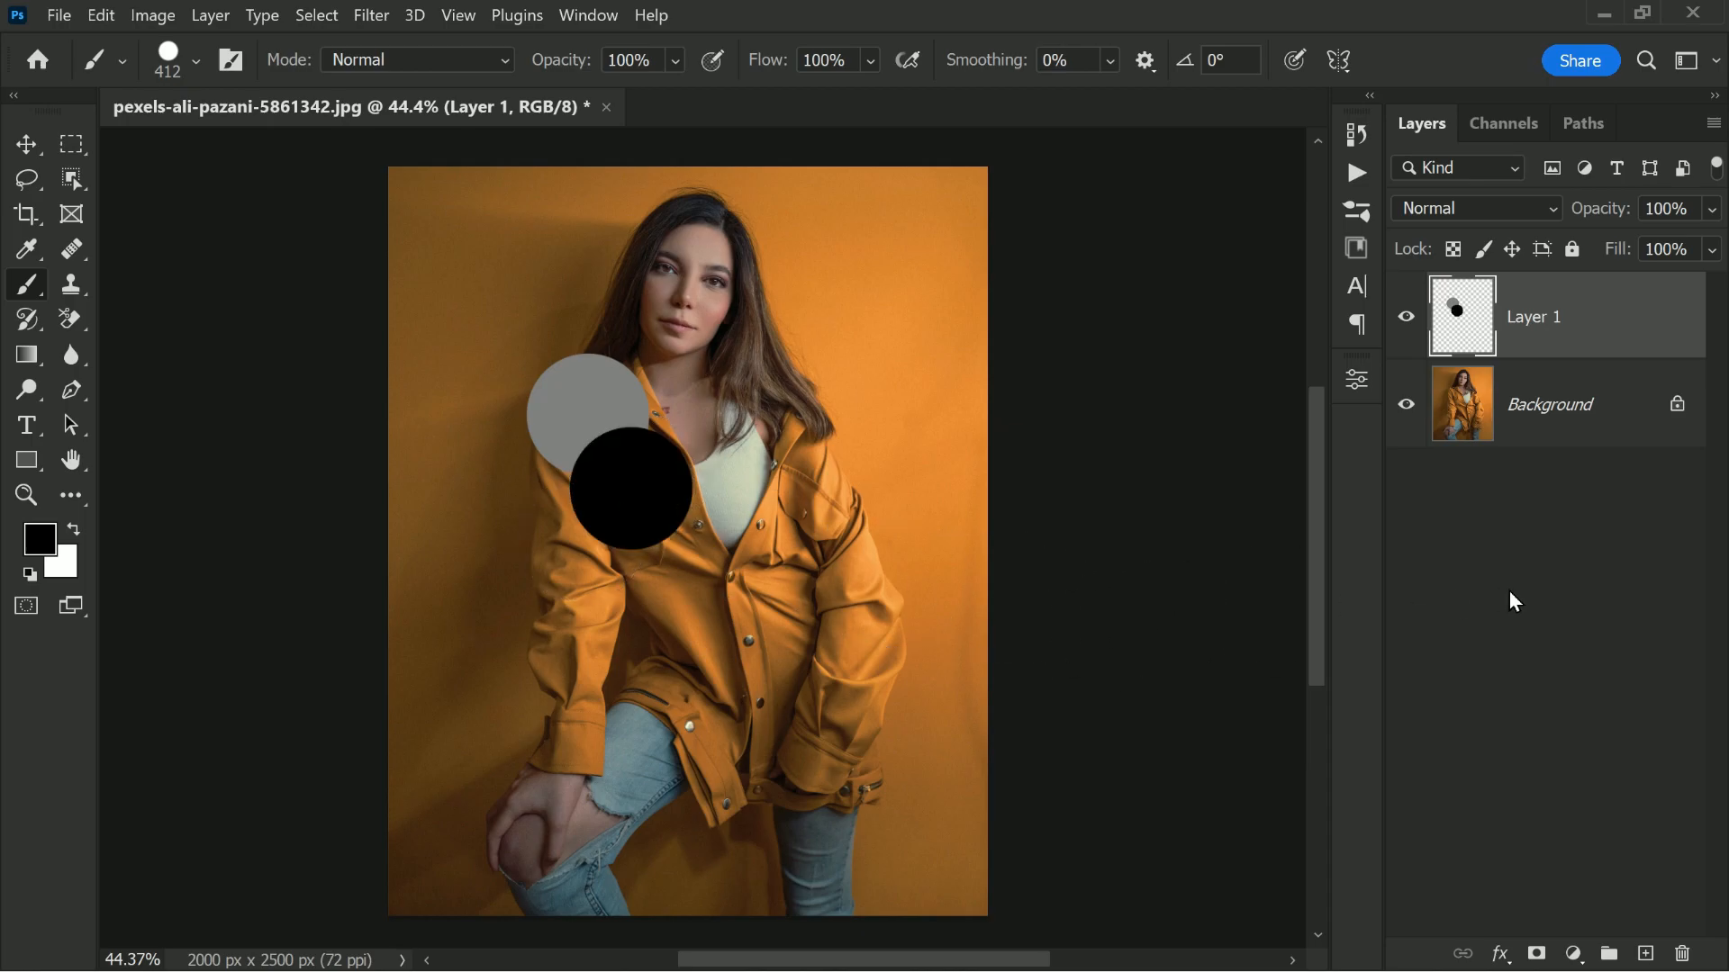
Try the layer with the gray and black dabs in Overlay blend mode, and return it to Normal
left_click(1482, 206)
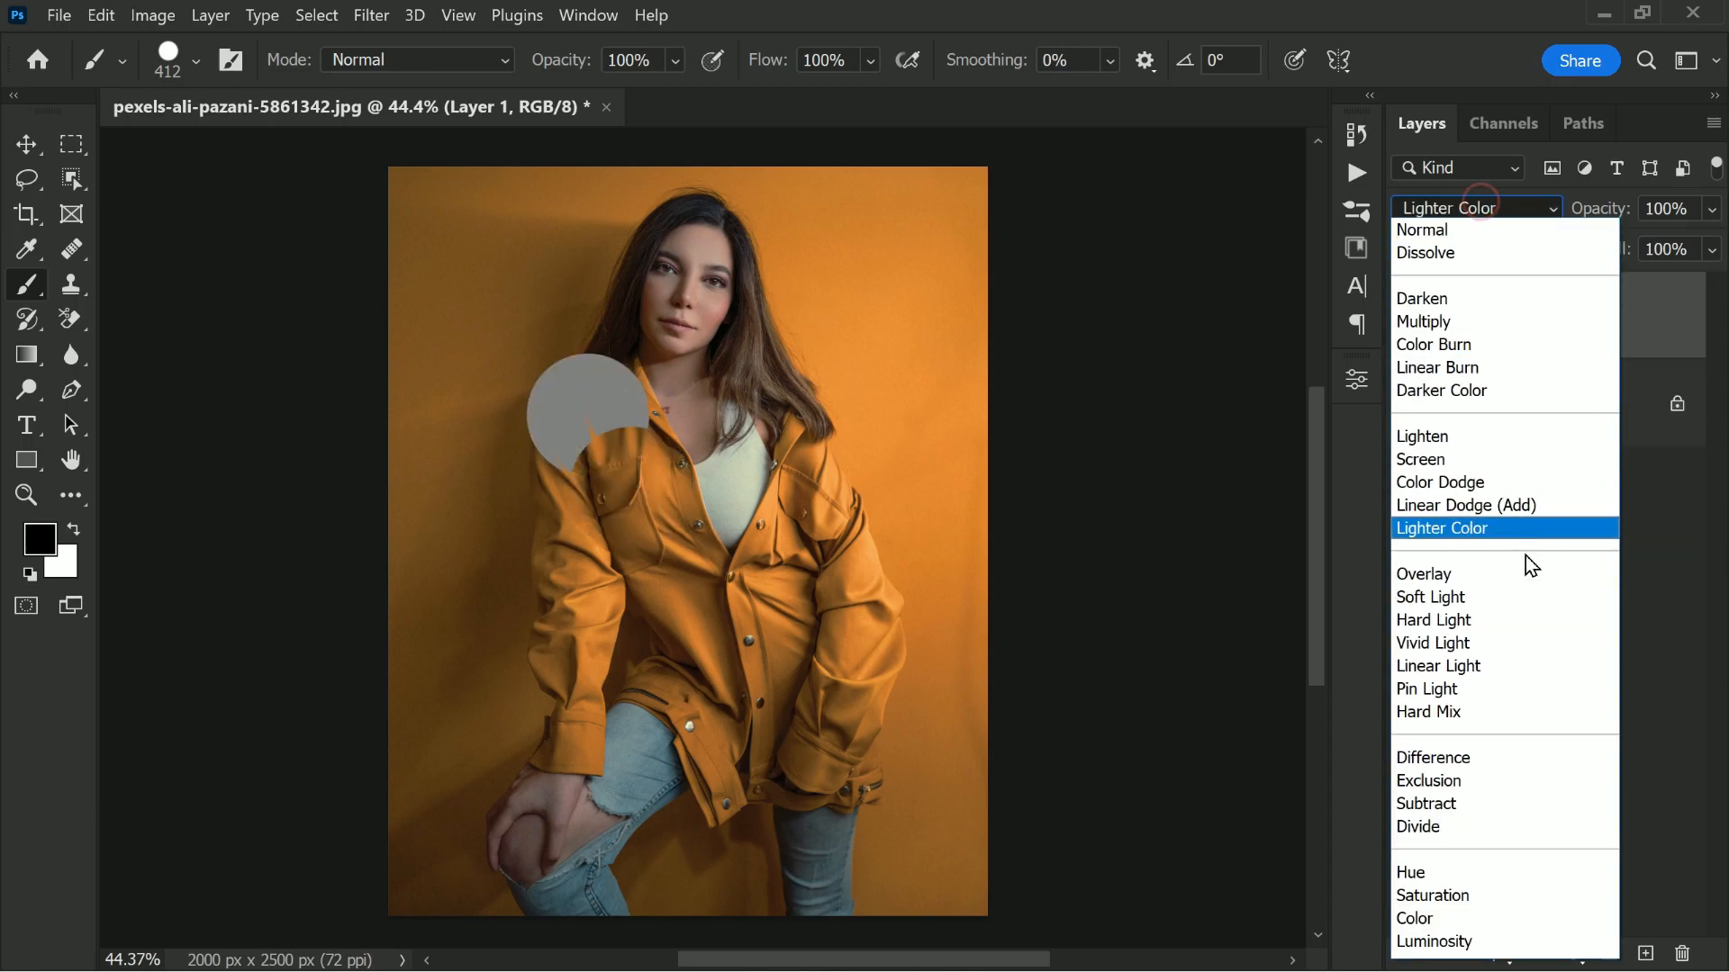
left_click(1528, 575)
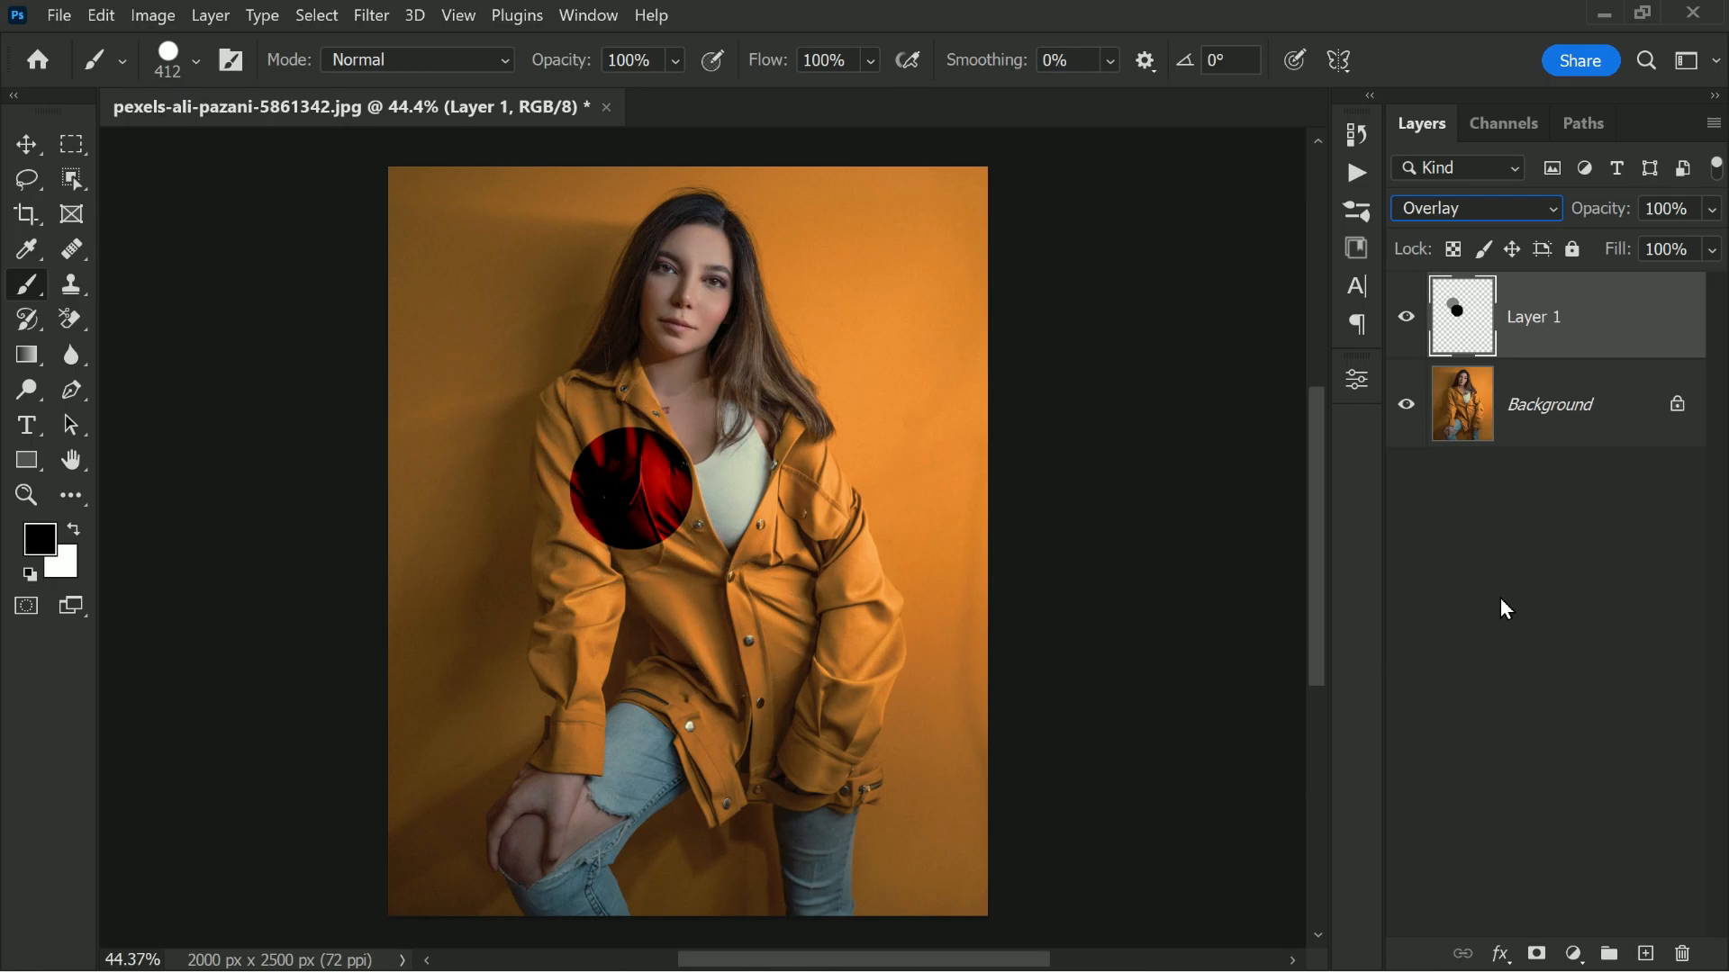
left_click(1499, 208)
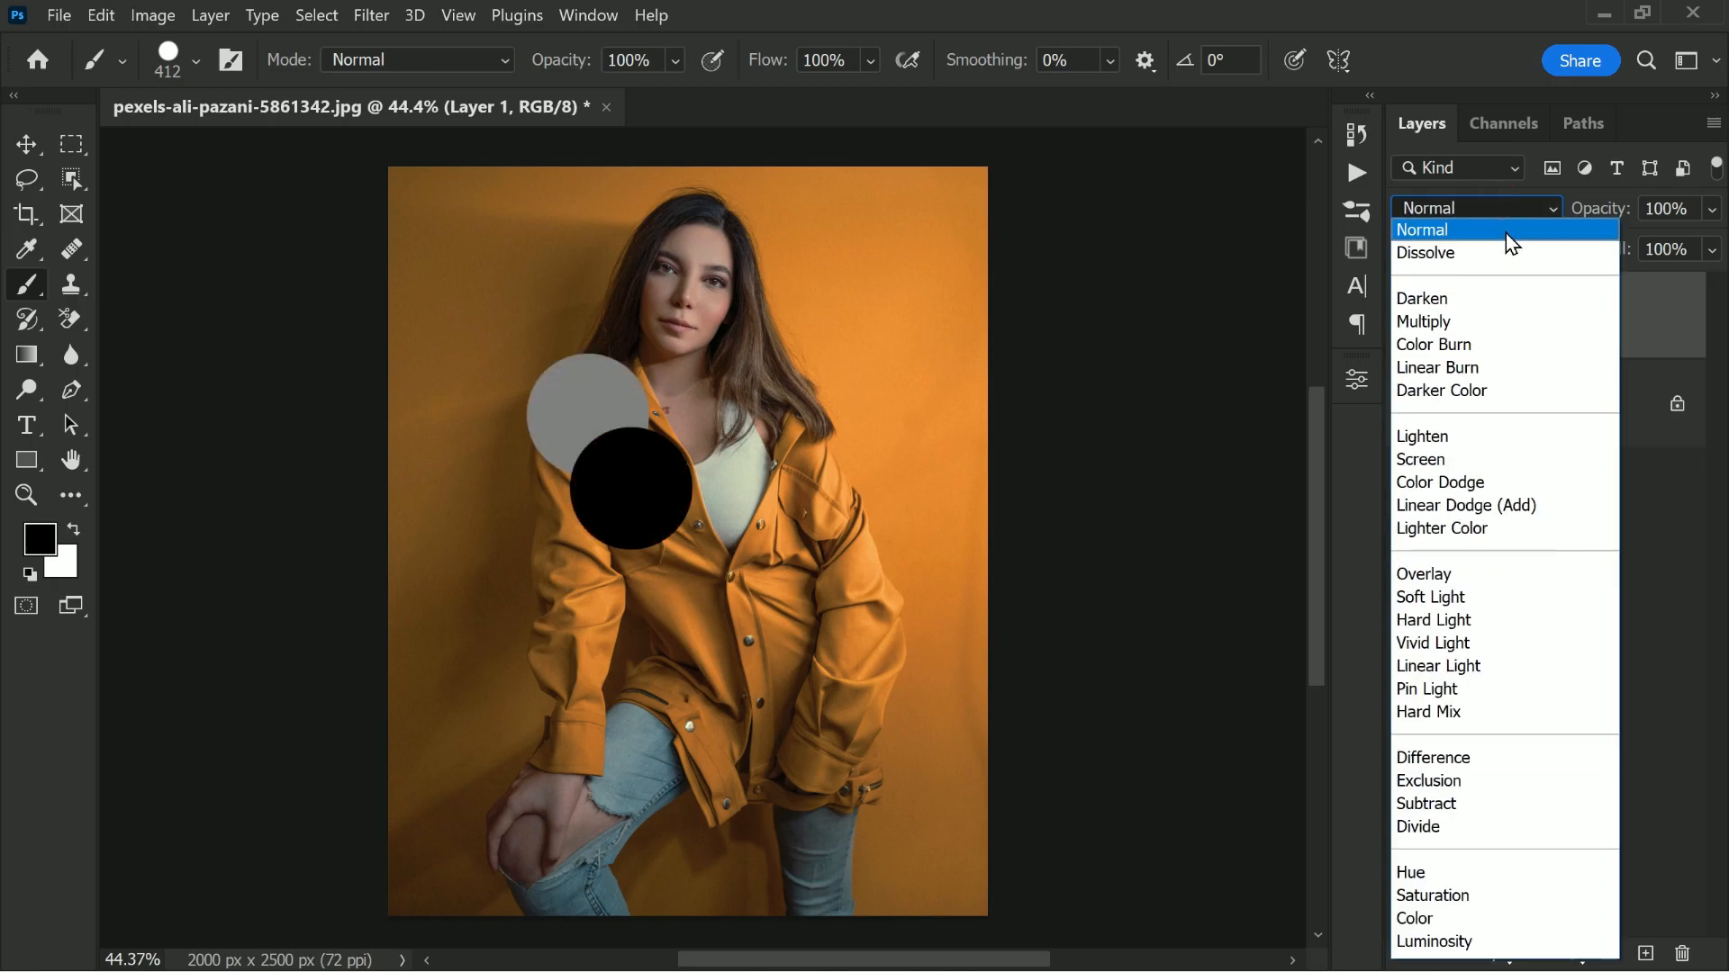
left_click(1506, 230)
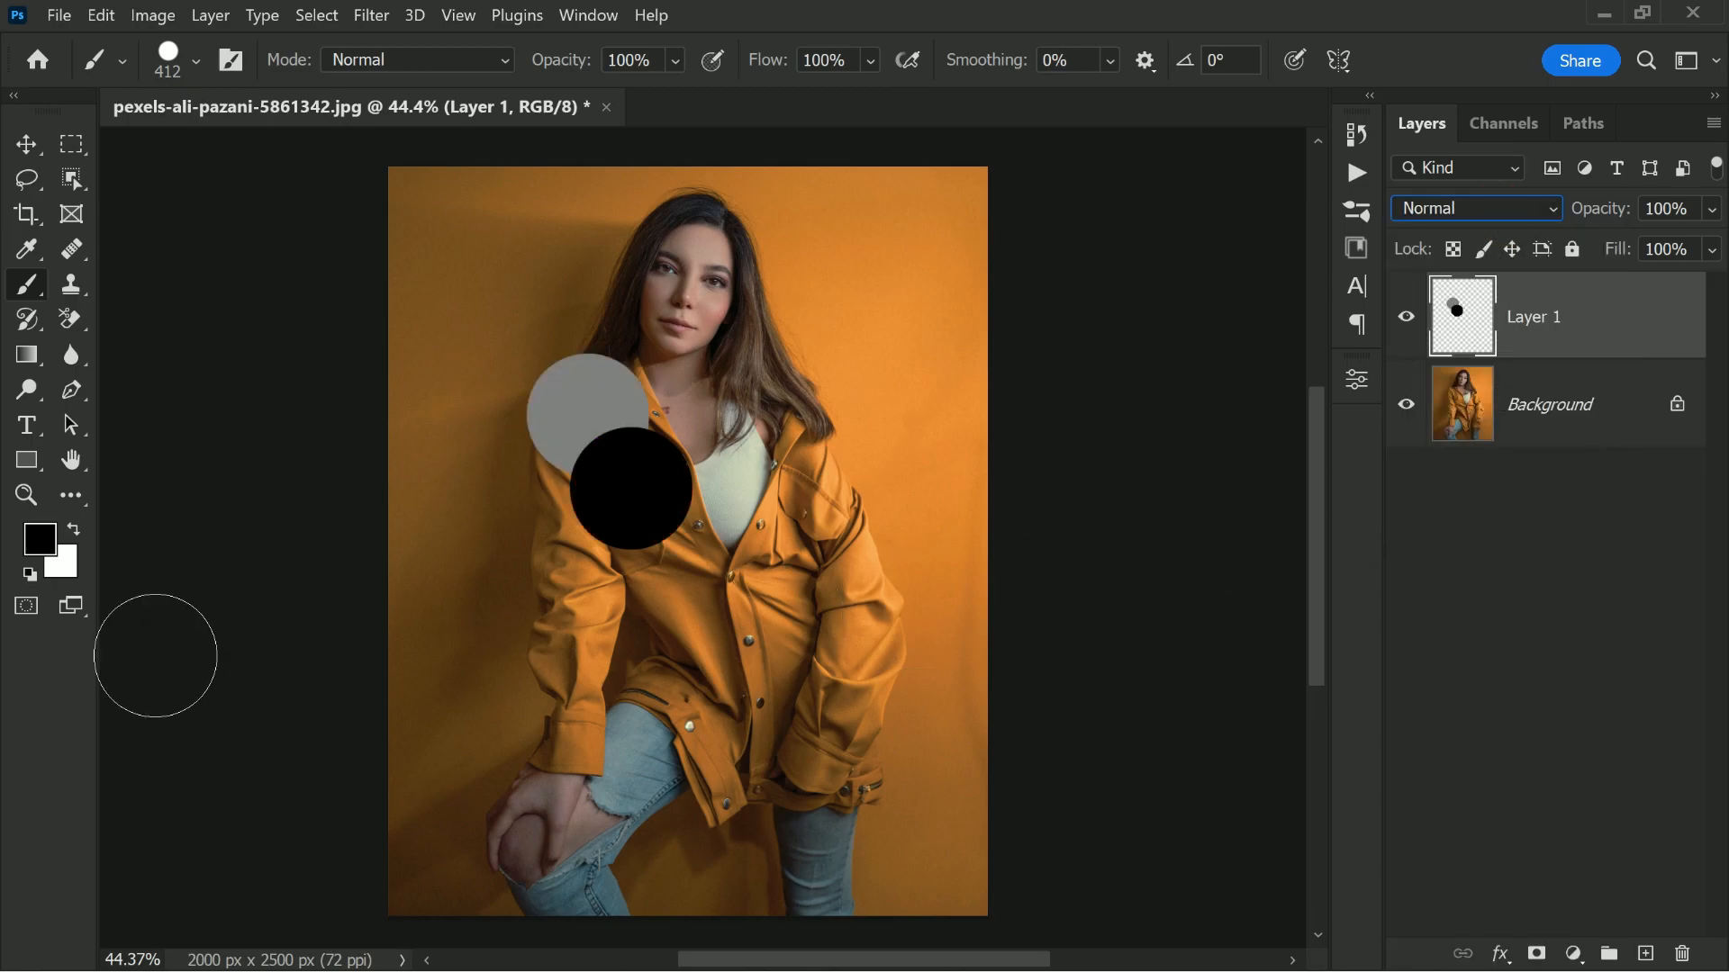
Paint one white dab over the neckline, overlapping the gray and black dabs, and set the layer's blend mode to Overlay
left_click(675, 400)
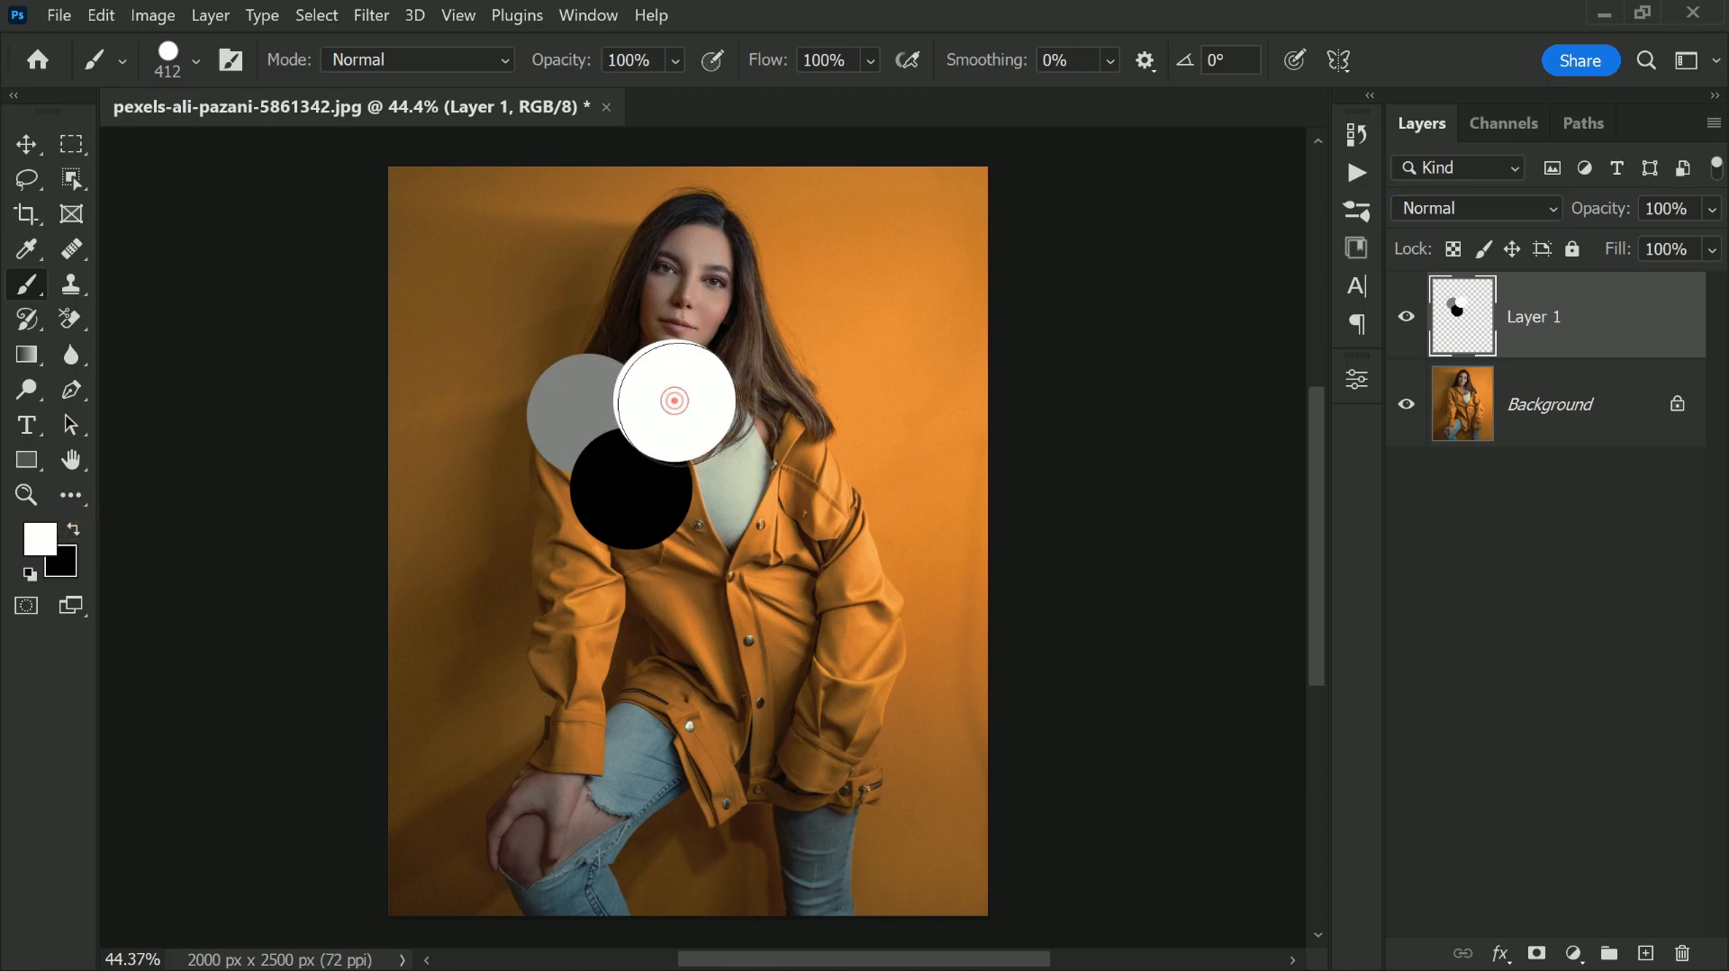
left_click(1502, 199)
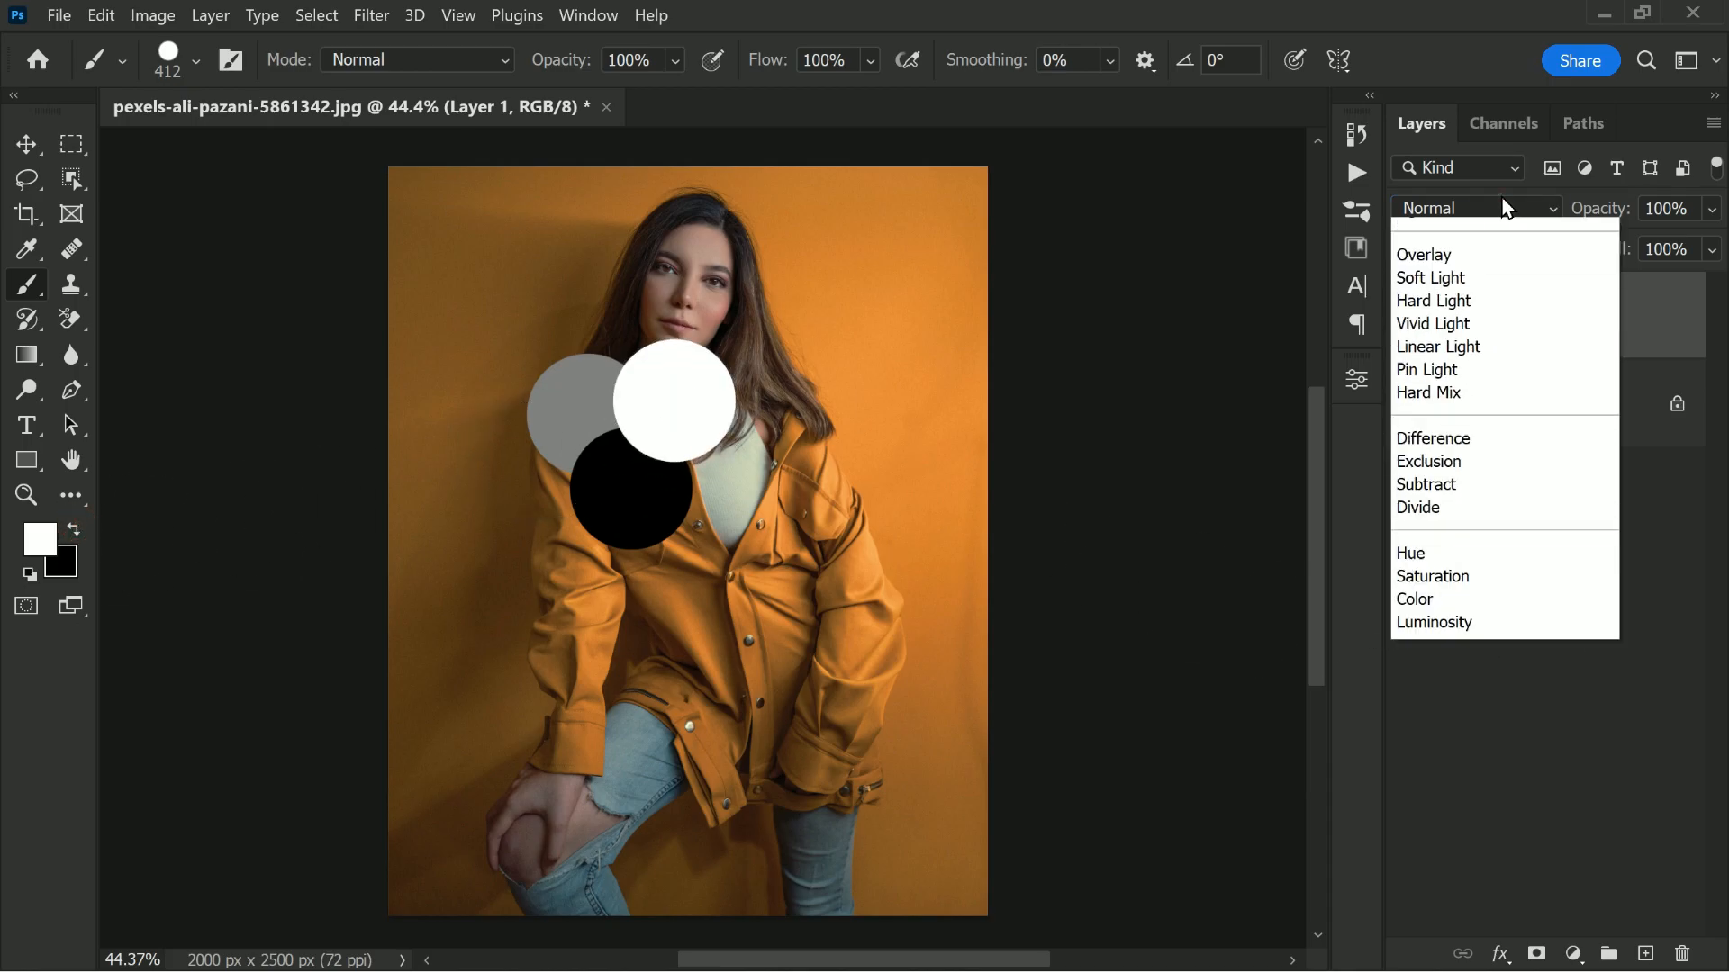
left_click(1515, 580)
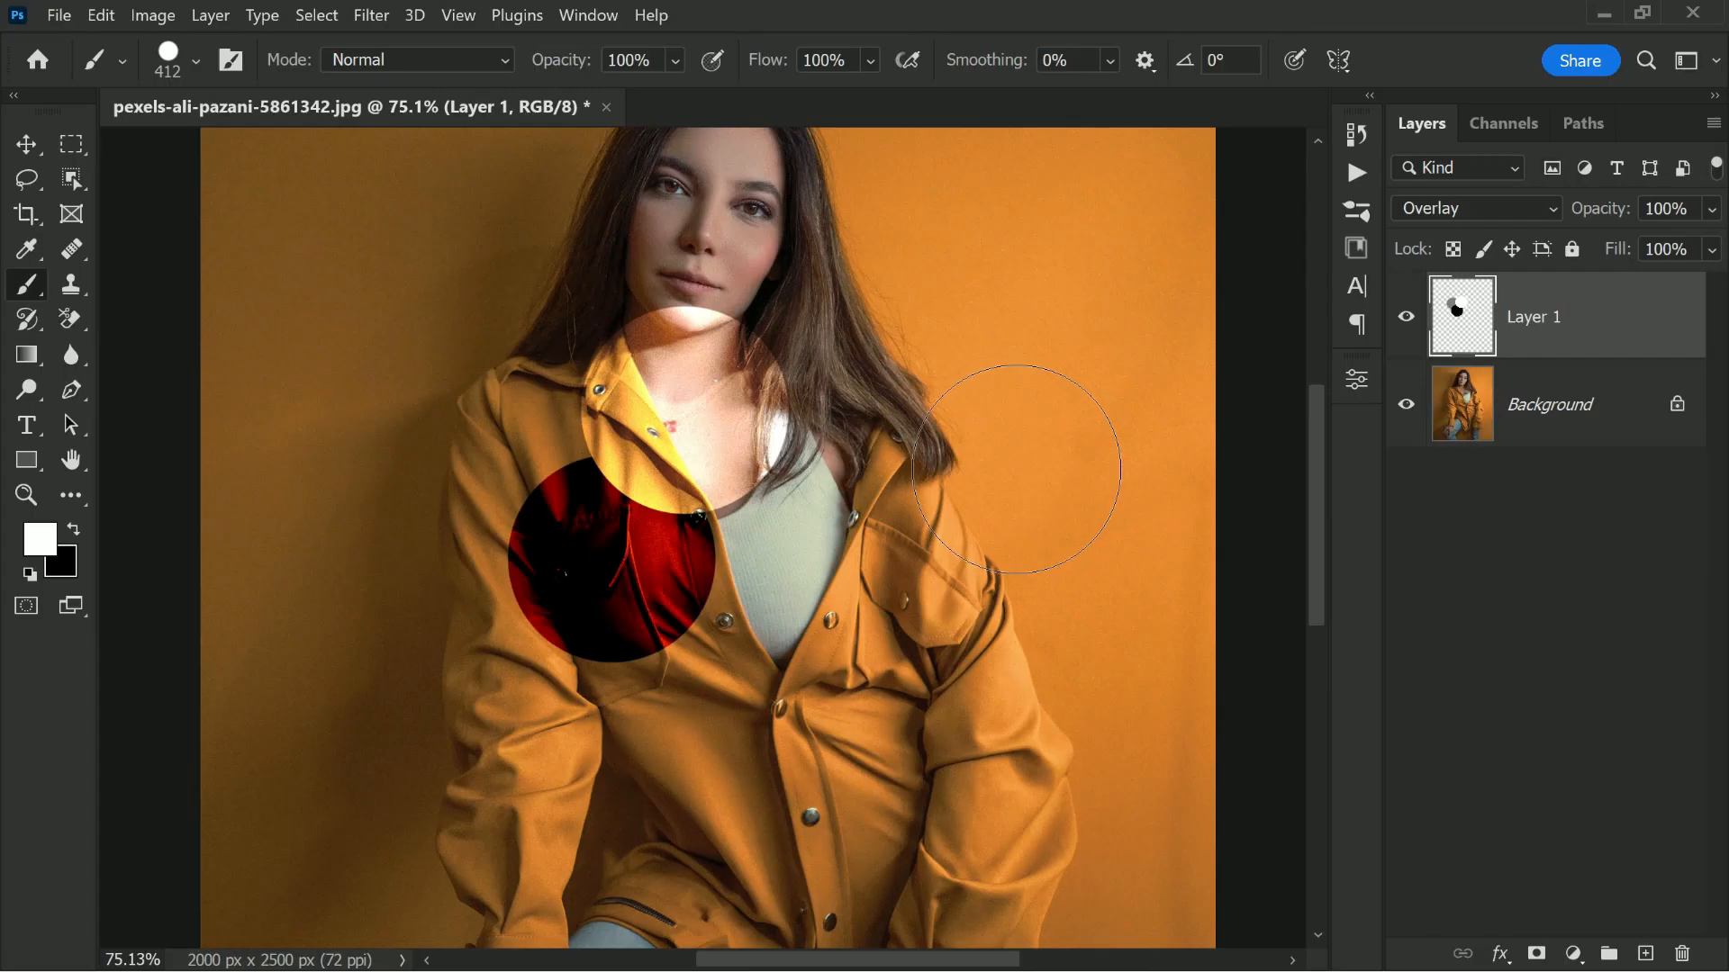
scroll(1015, 469, "up", 2)
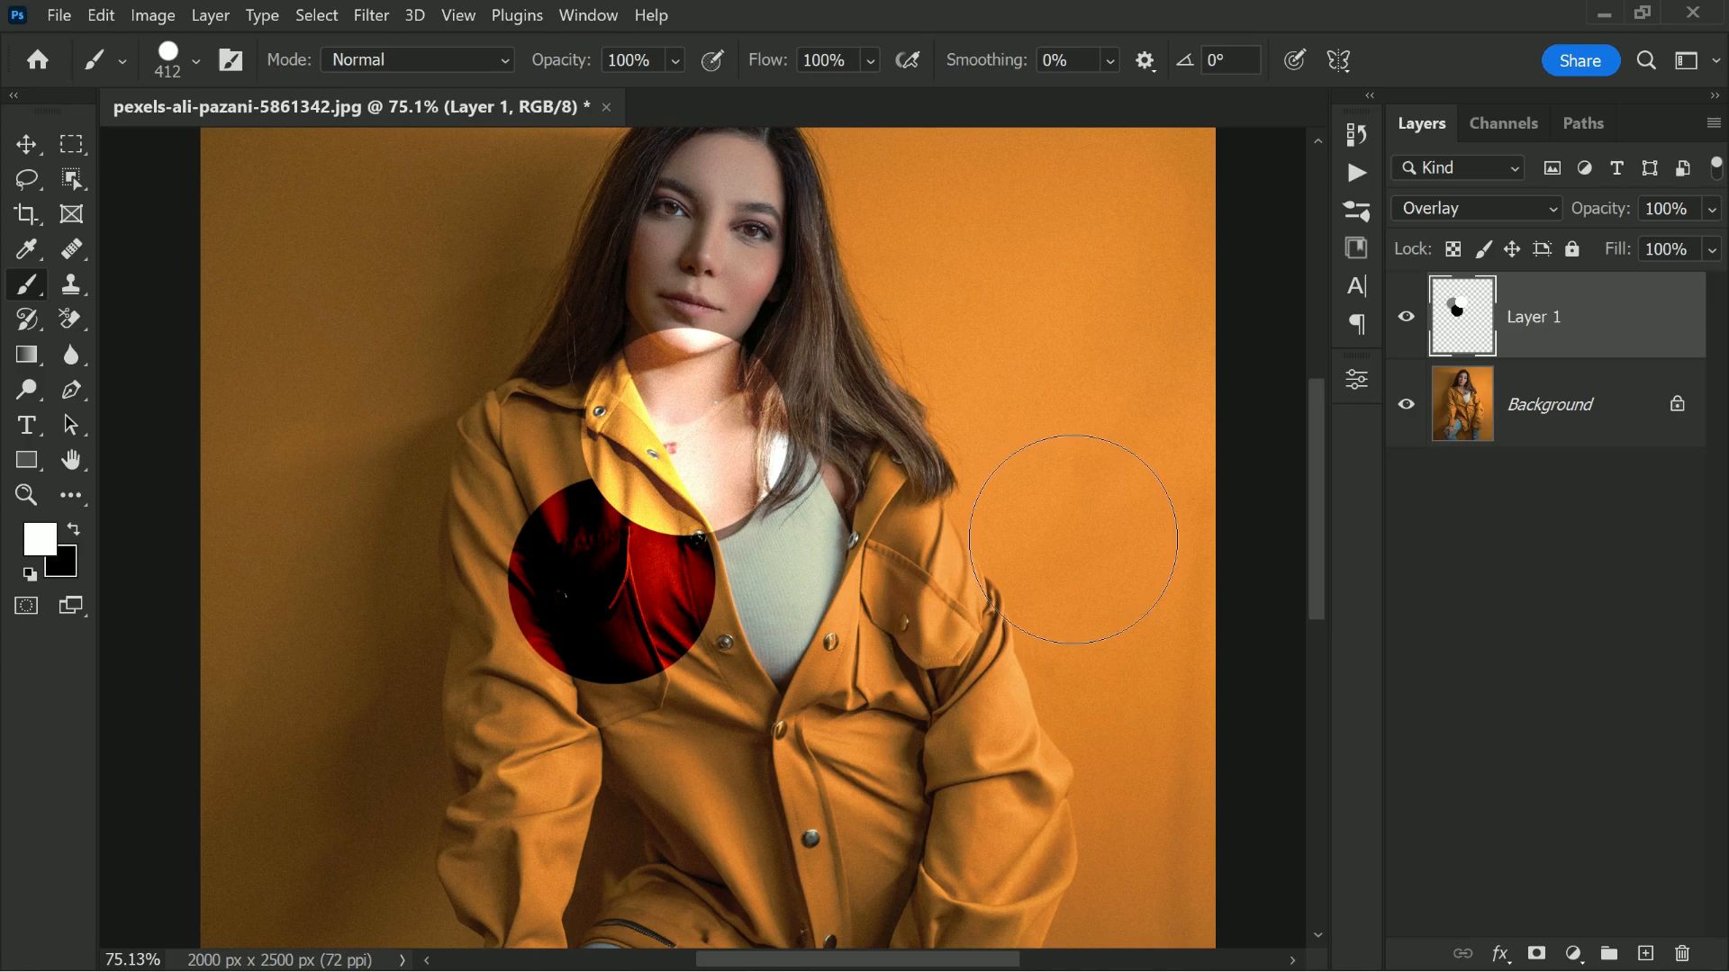
Replace the dab layer with a new blank layer and draw a white-to-black reflected gradient down the full height of the image
mouse_move(1567, 317)
left_mouse_down()
mouse_move(1639, 455)
mouse_move(1603, 936)
mouse_move(1681, 954)
left_mouse_up()
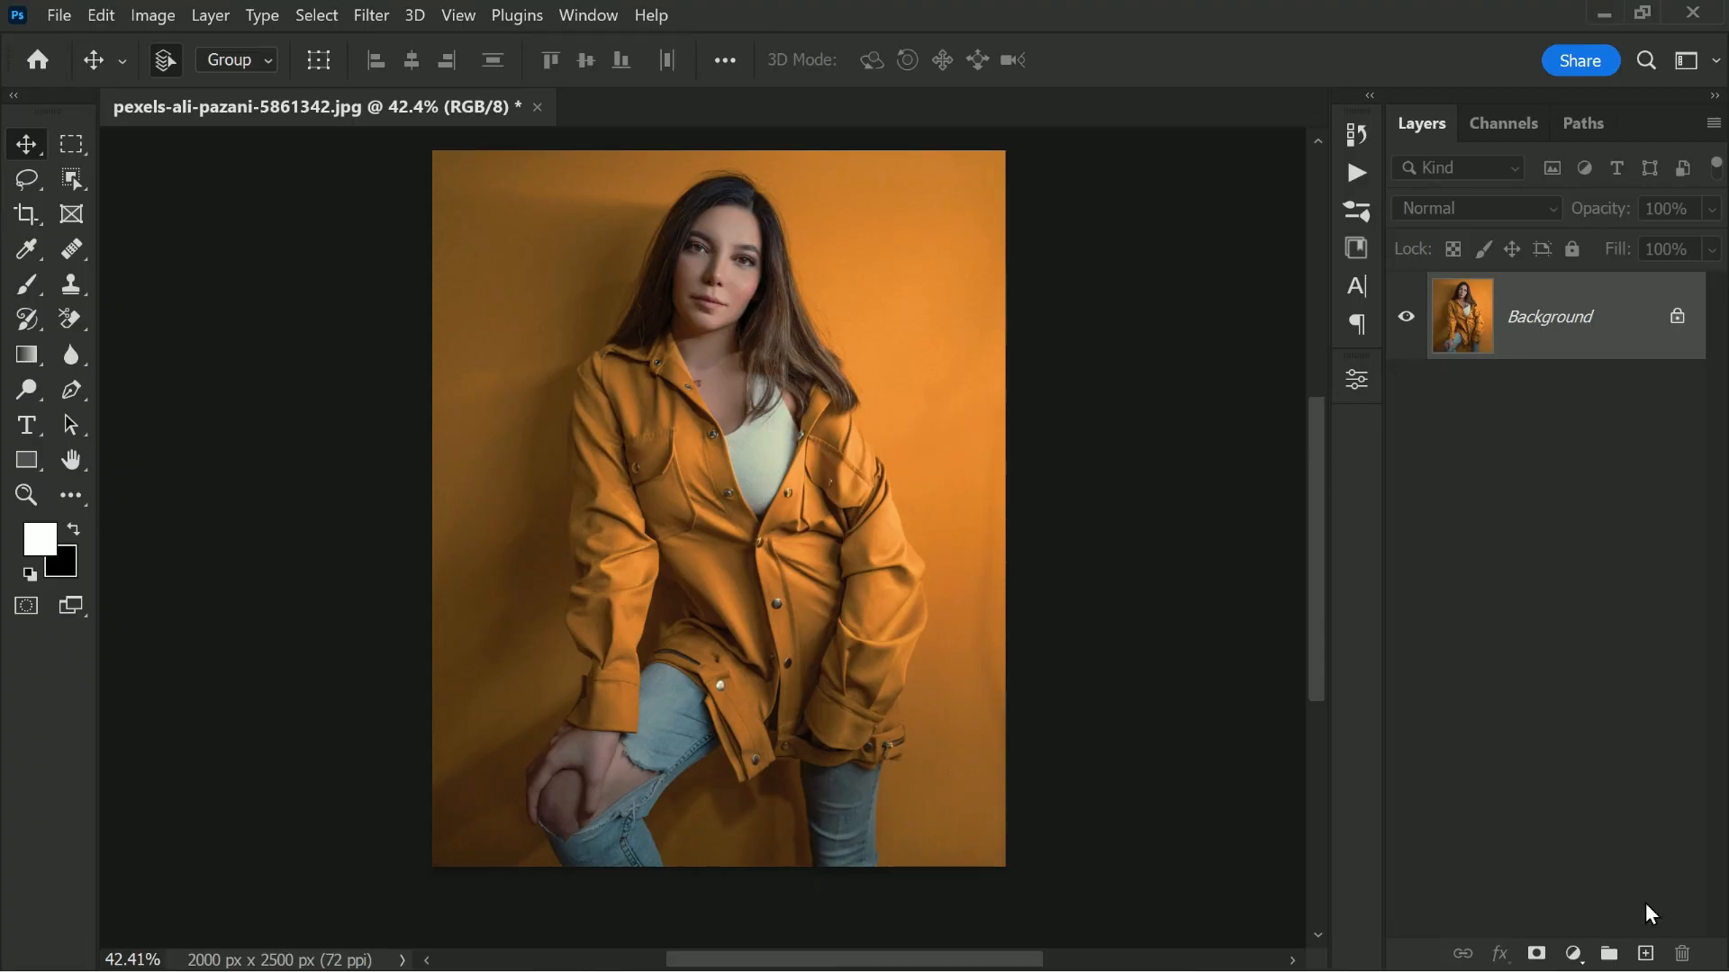
left_click(1646, 953)
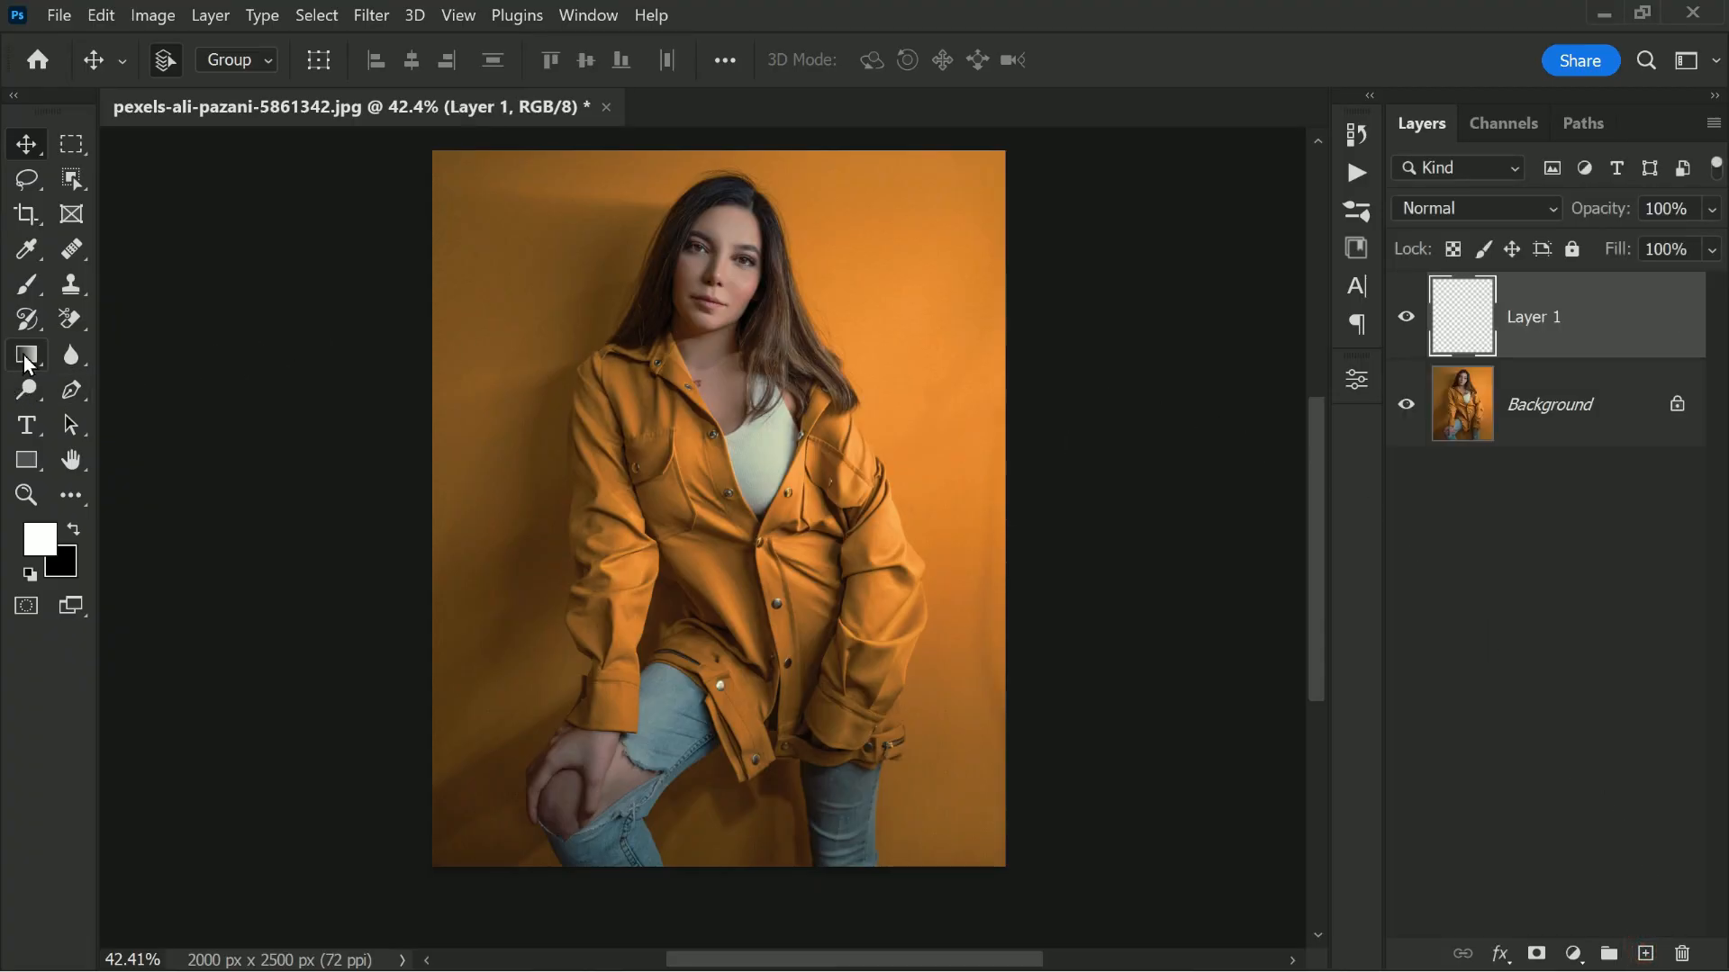
left_click(27, 359)
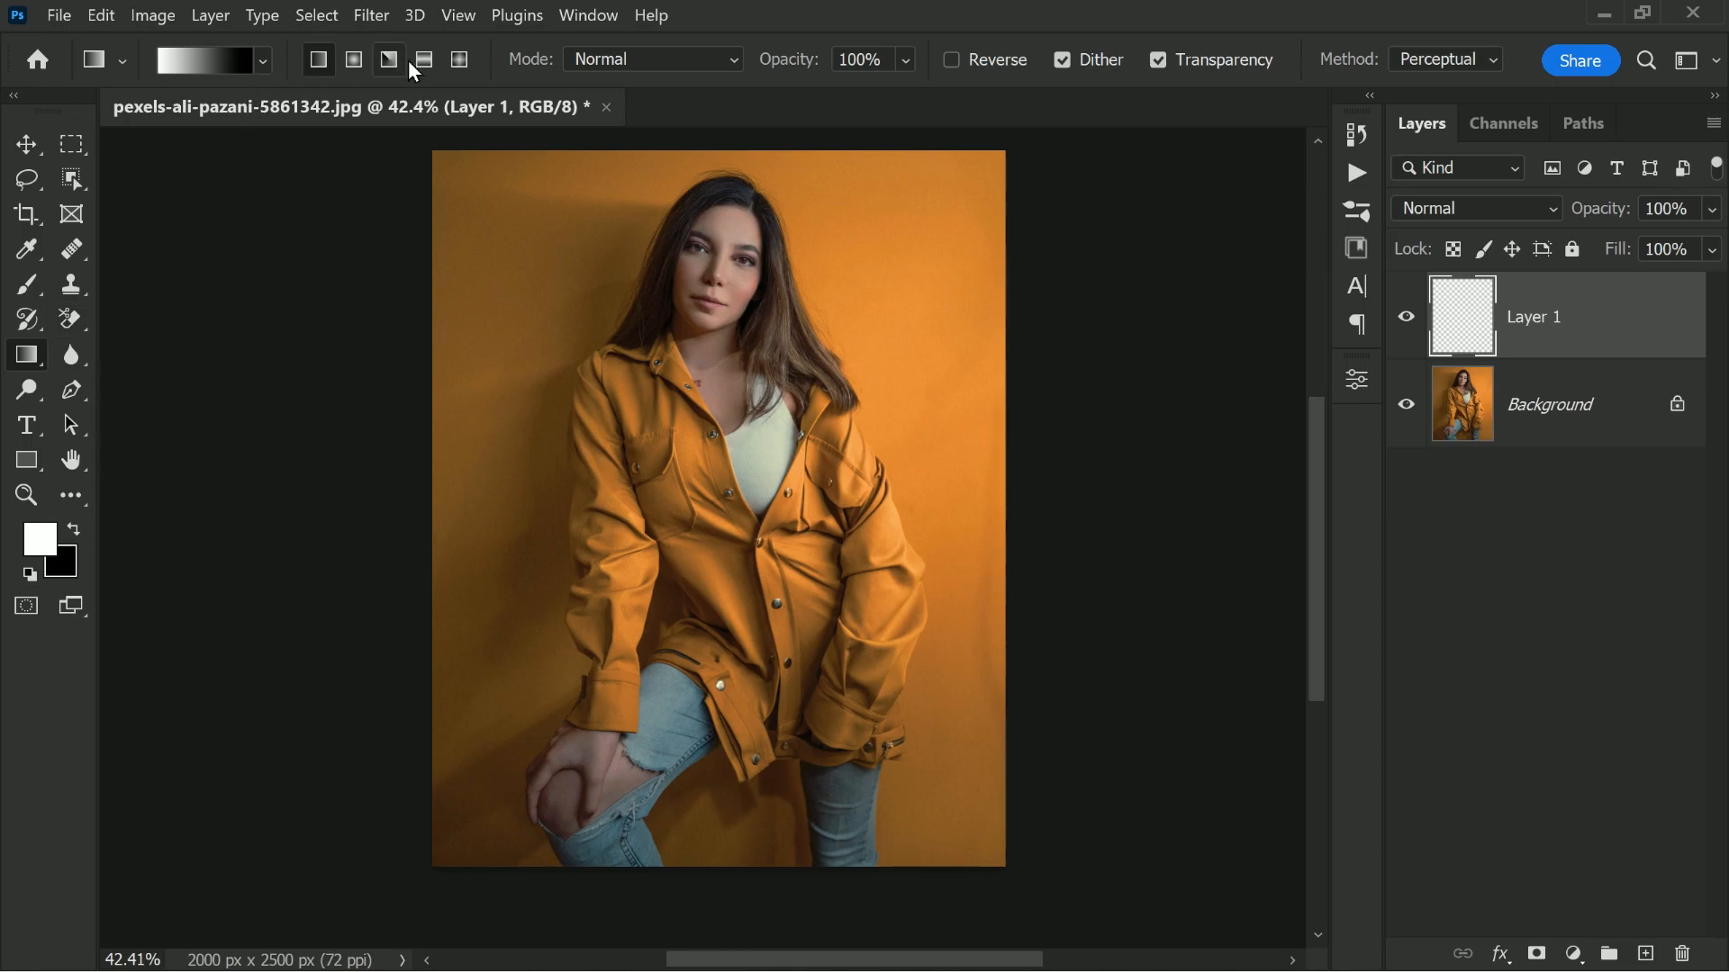
left_click(424, 60)
left_click_drag(733, 149, 730, 869)
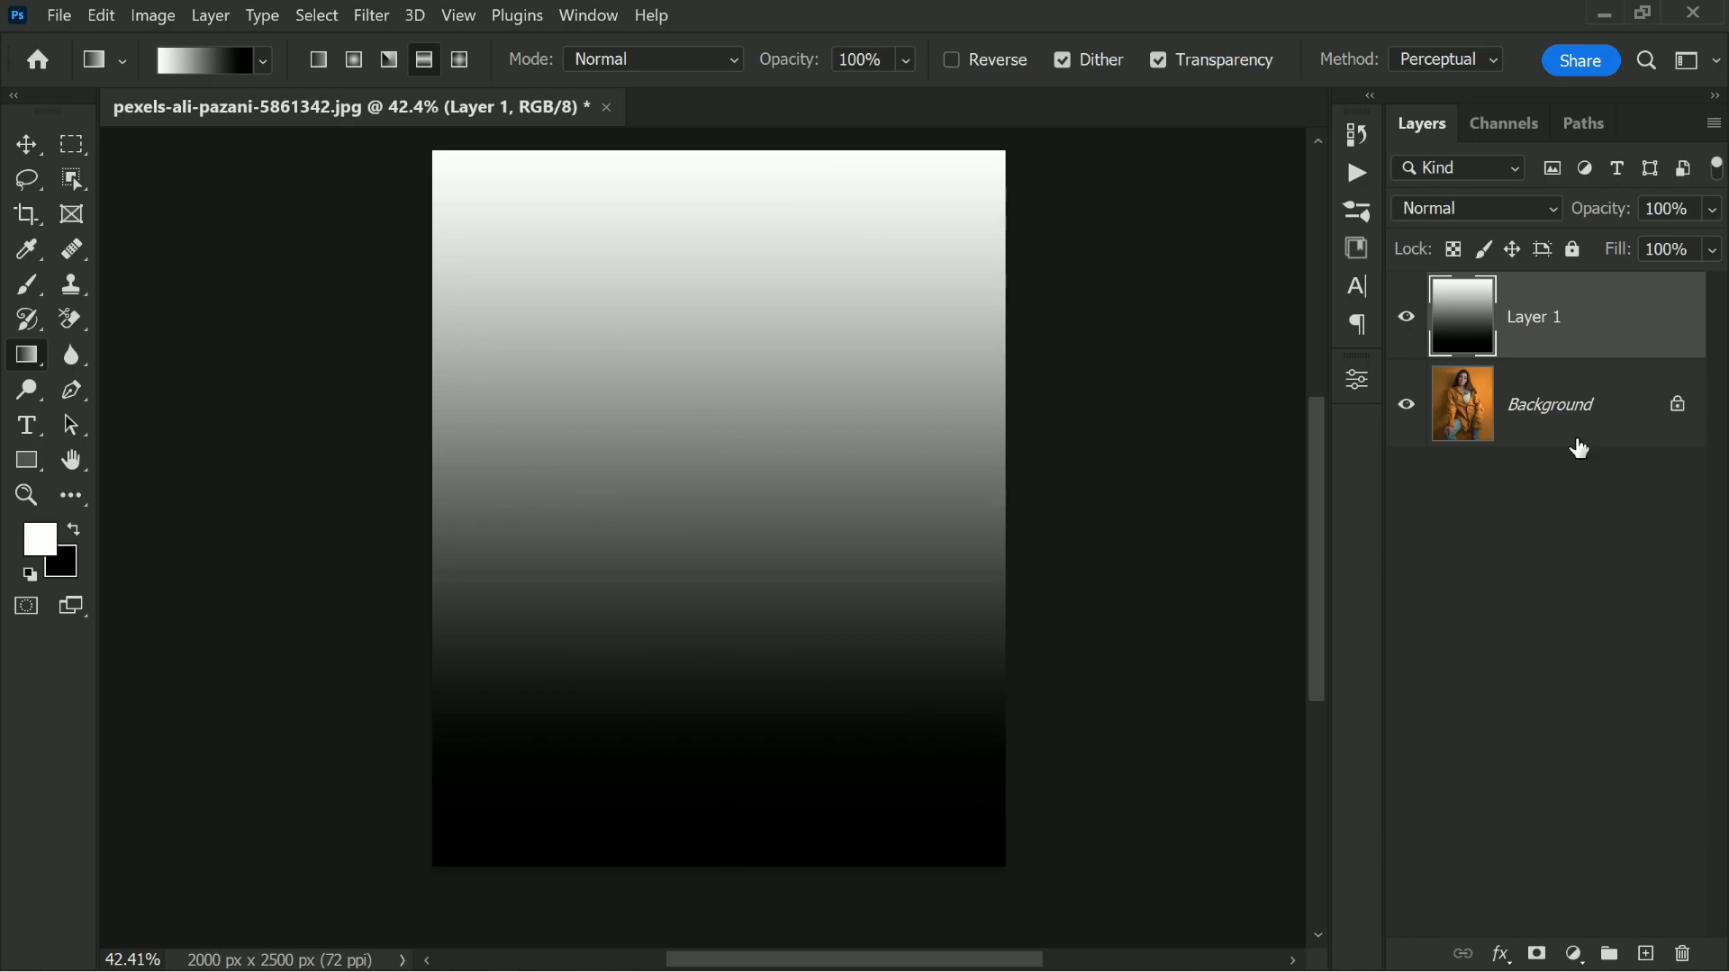
Set the gradient layer's blend mode to Overlay and toggle its visibility to compare the photo with and without it
left_click(1499, 209)
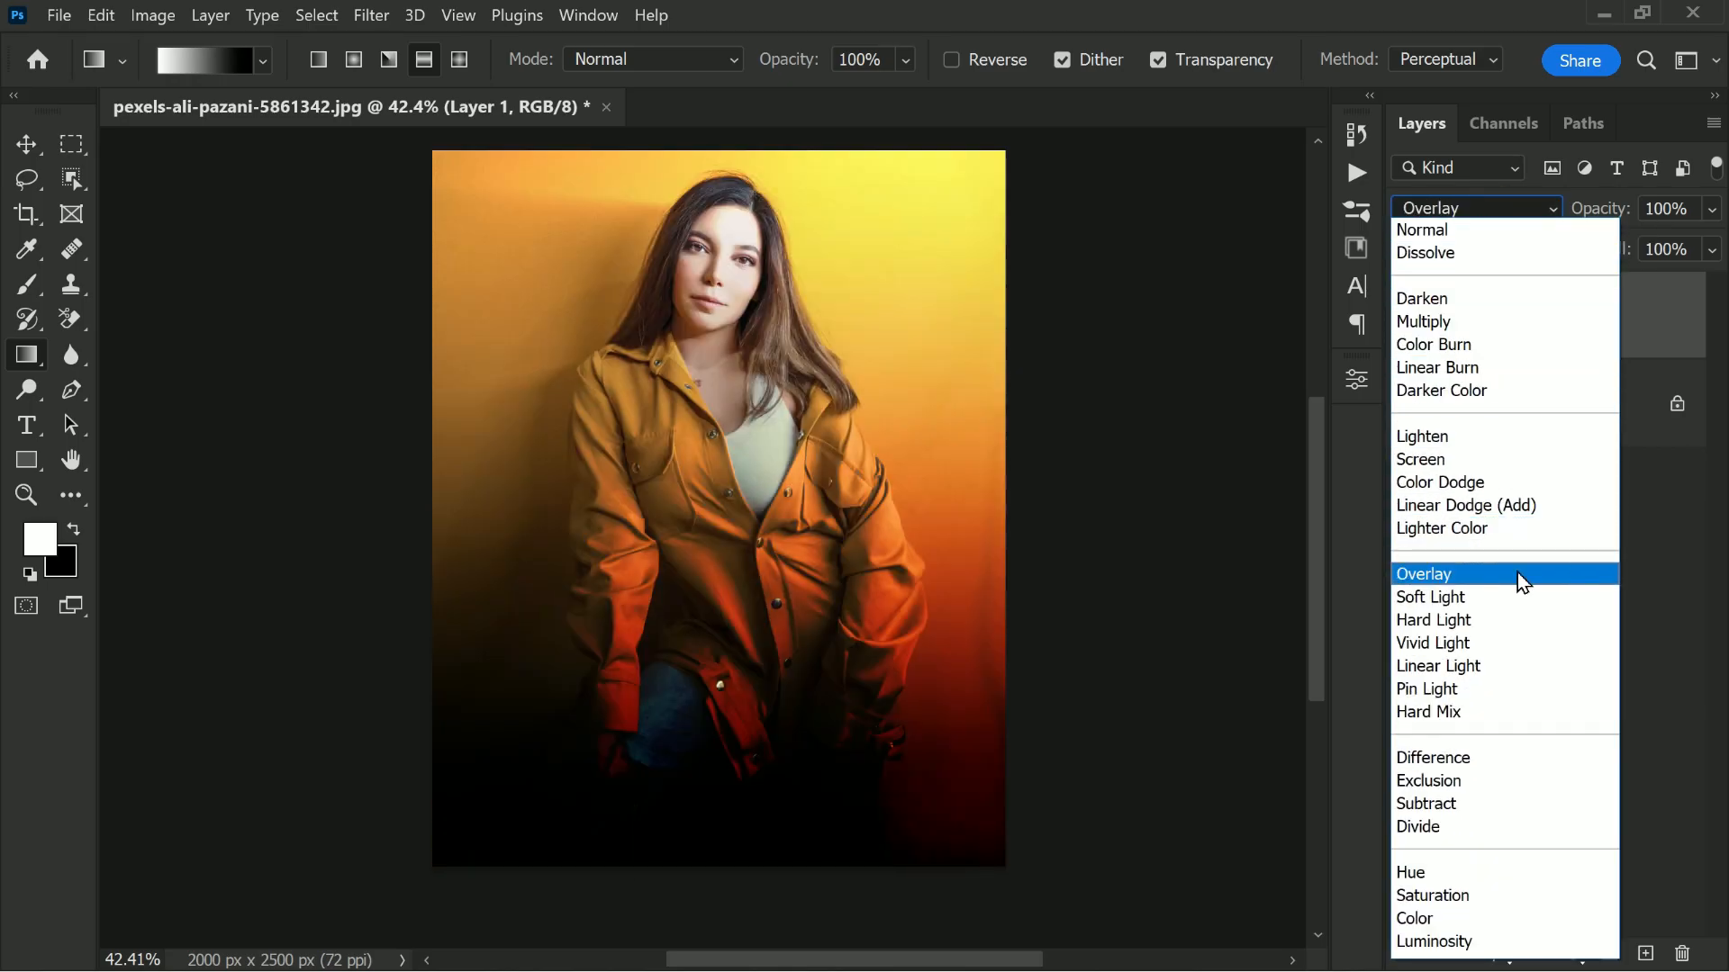
left_click(1516, 574)
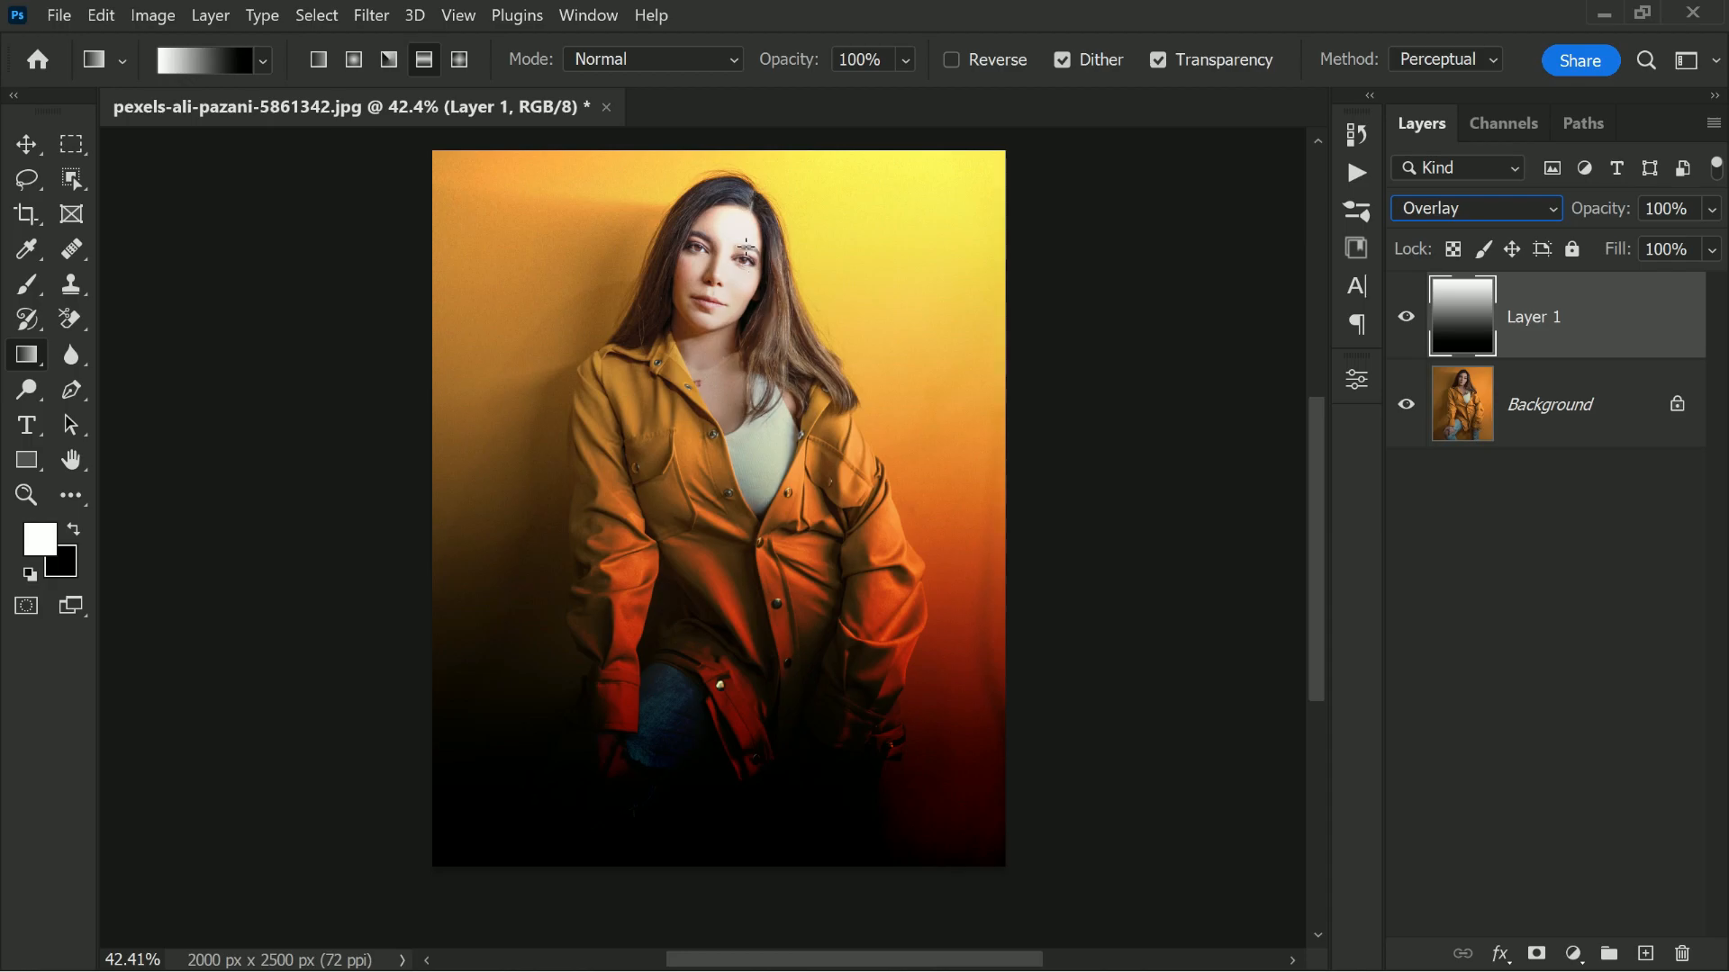
left_click(1406, 317)
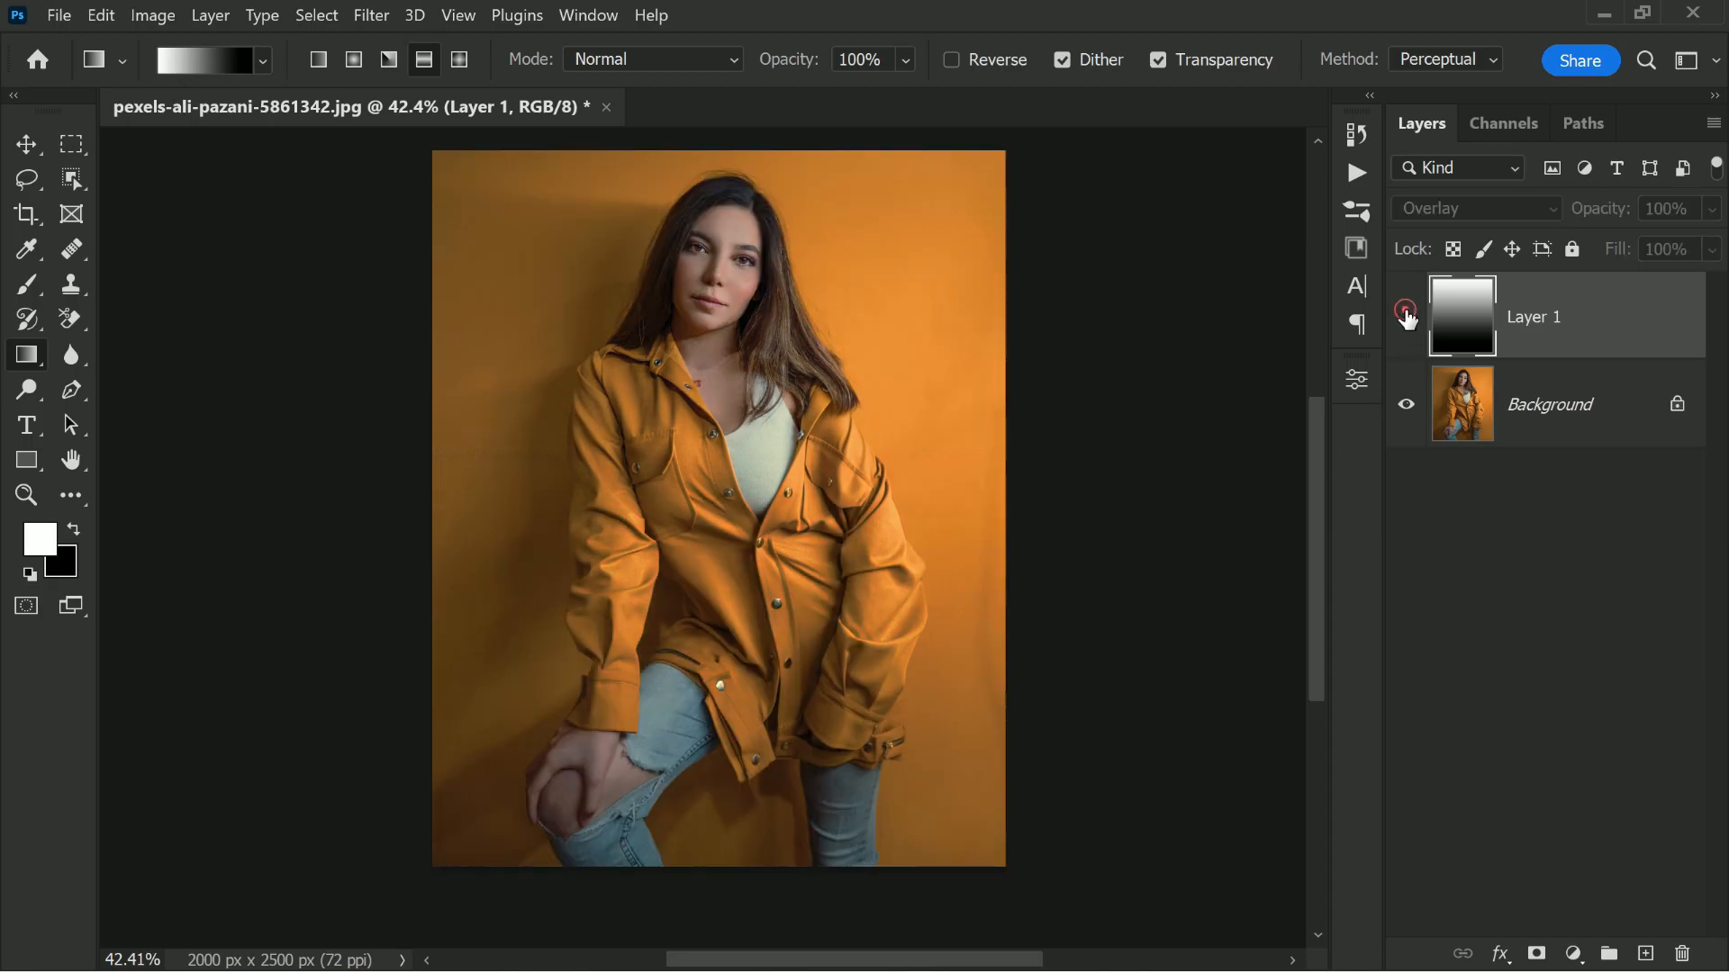
left_click(1407, 317)
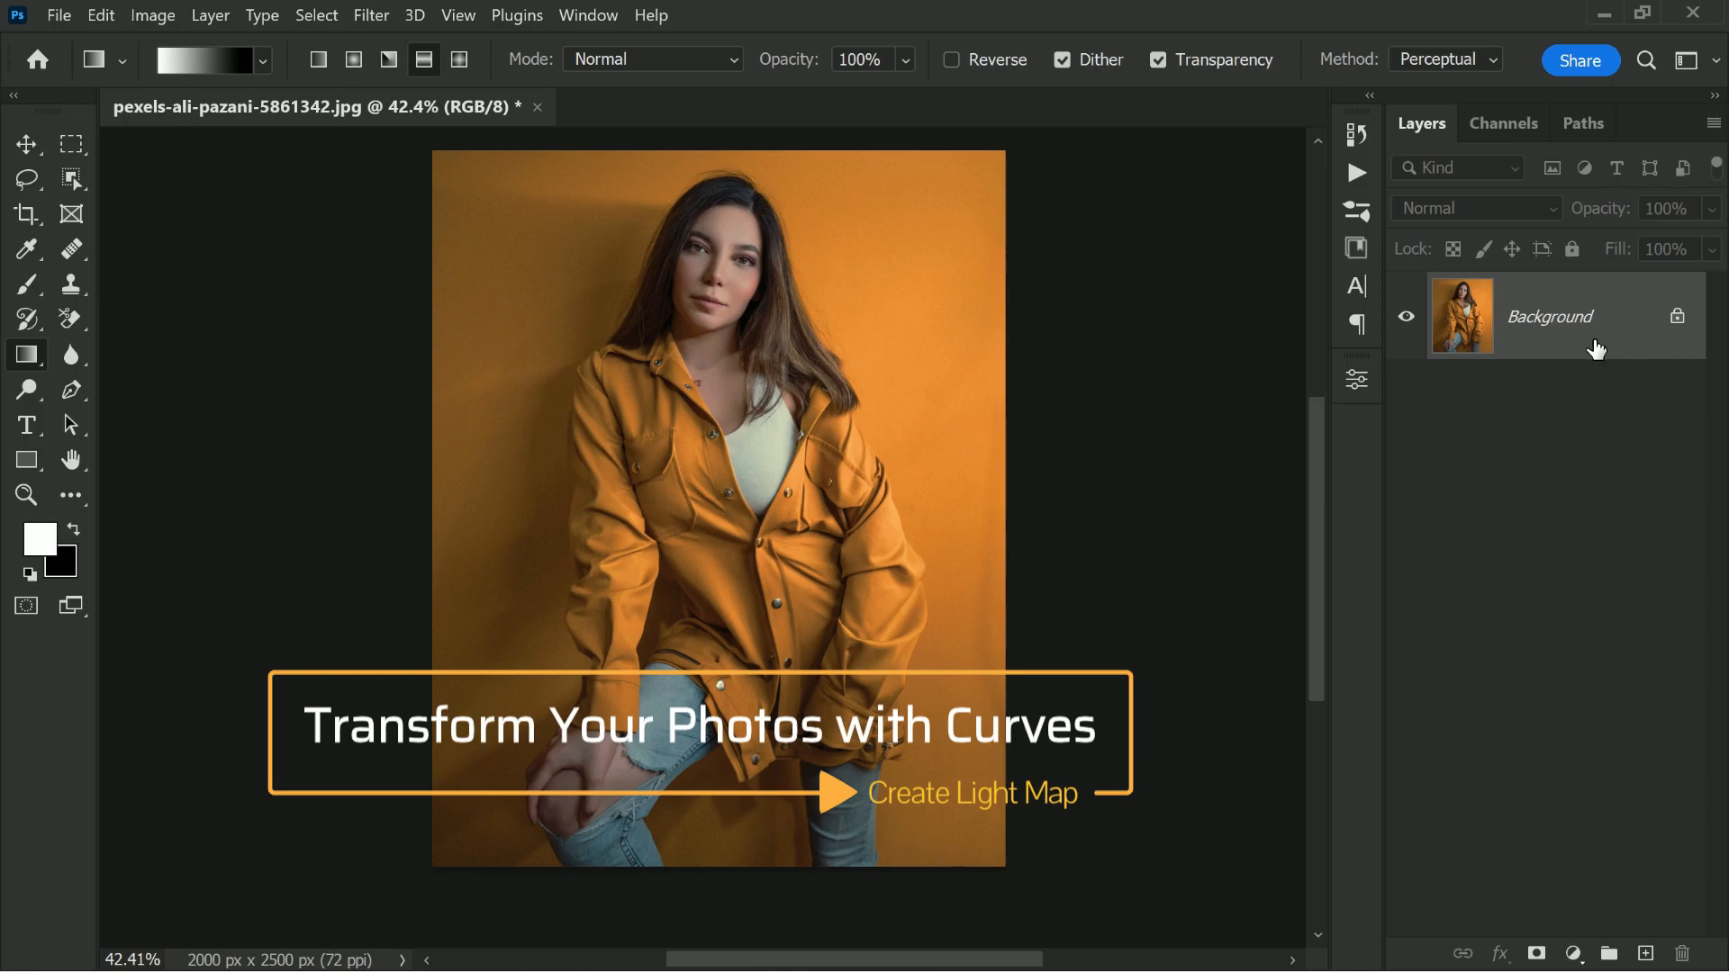
Duplicate the Background layer and desaturate the copy
key("ctrl+j")
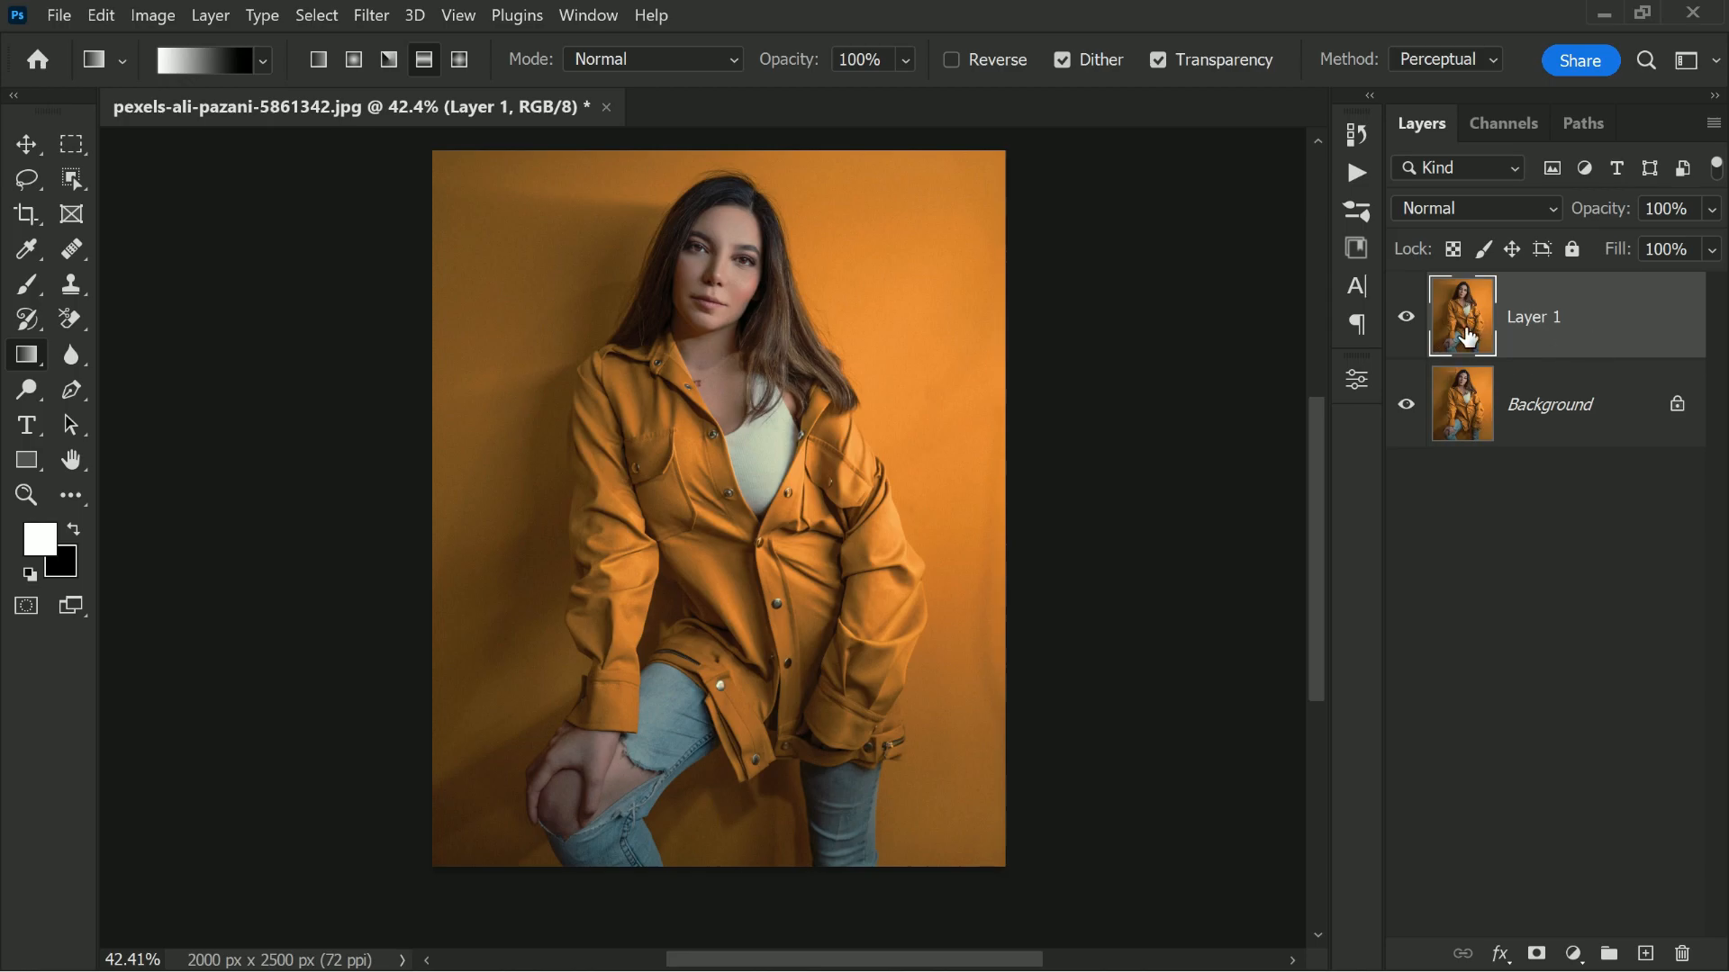
left_click(152, 15)
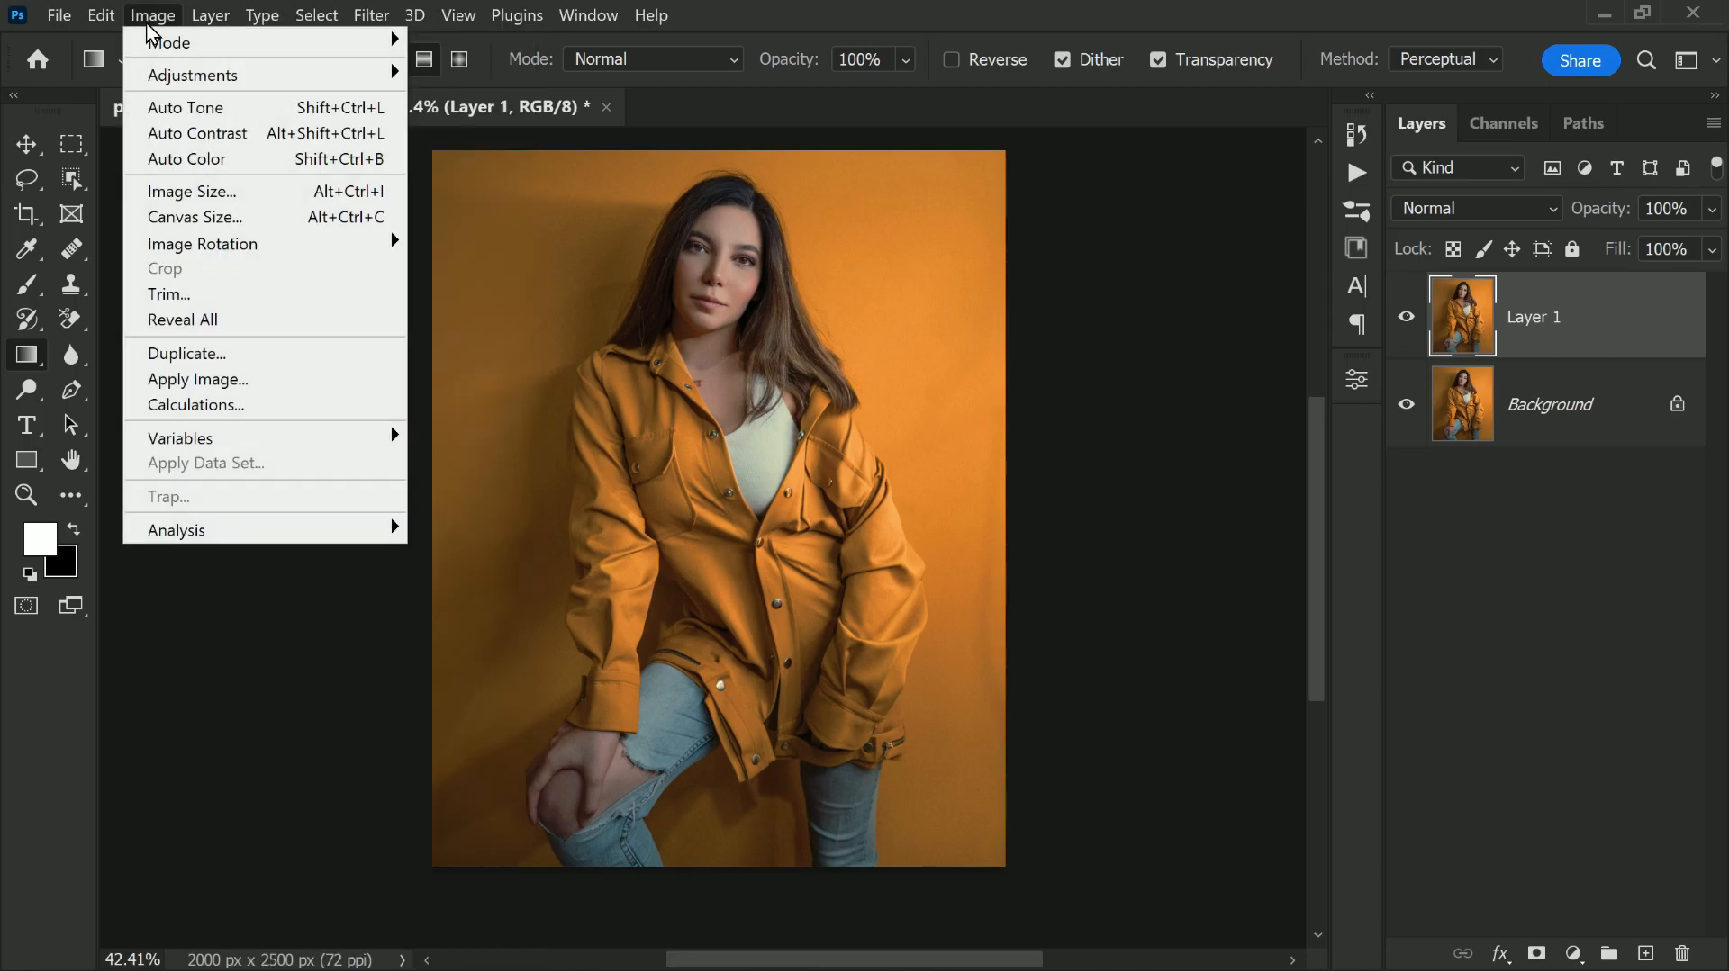
mouse_move(270, 75)
left_click(559, 567)
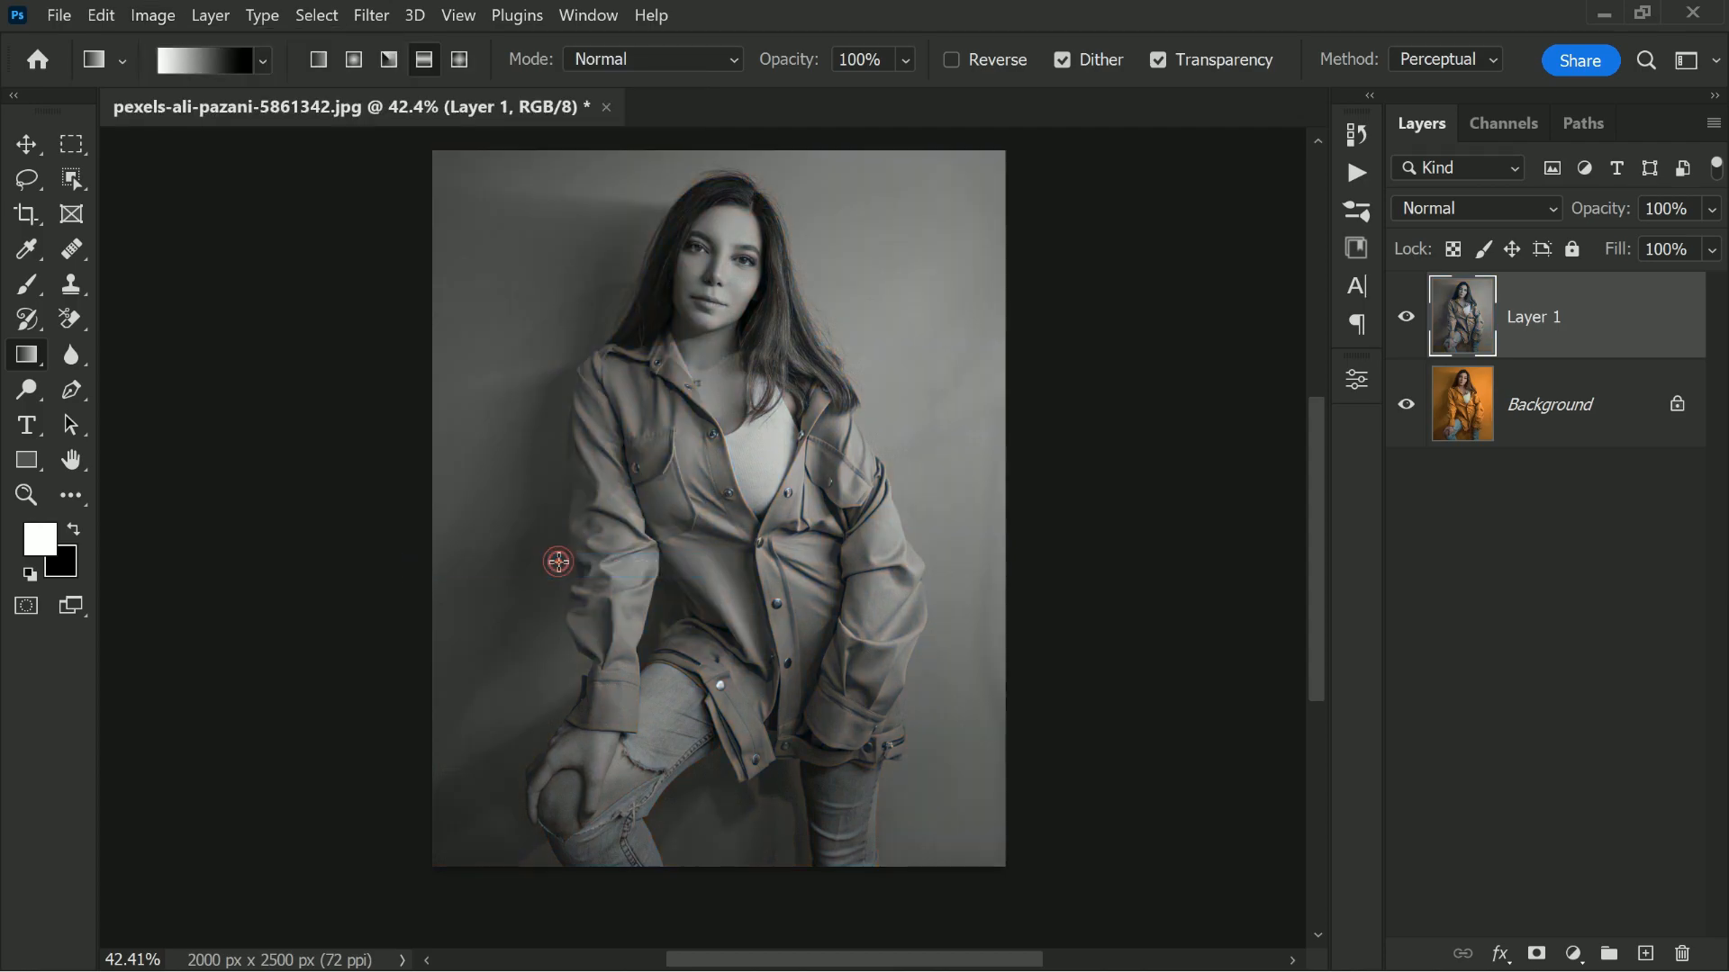
Try the desaturated copy in Overlay blend mode, and return it to Normal
scroll(1000, 495, "up", 1)
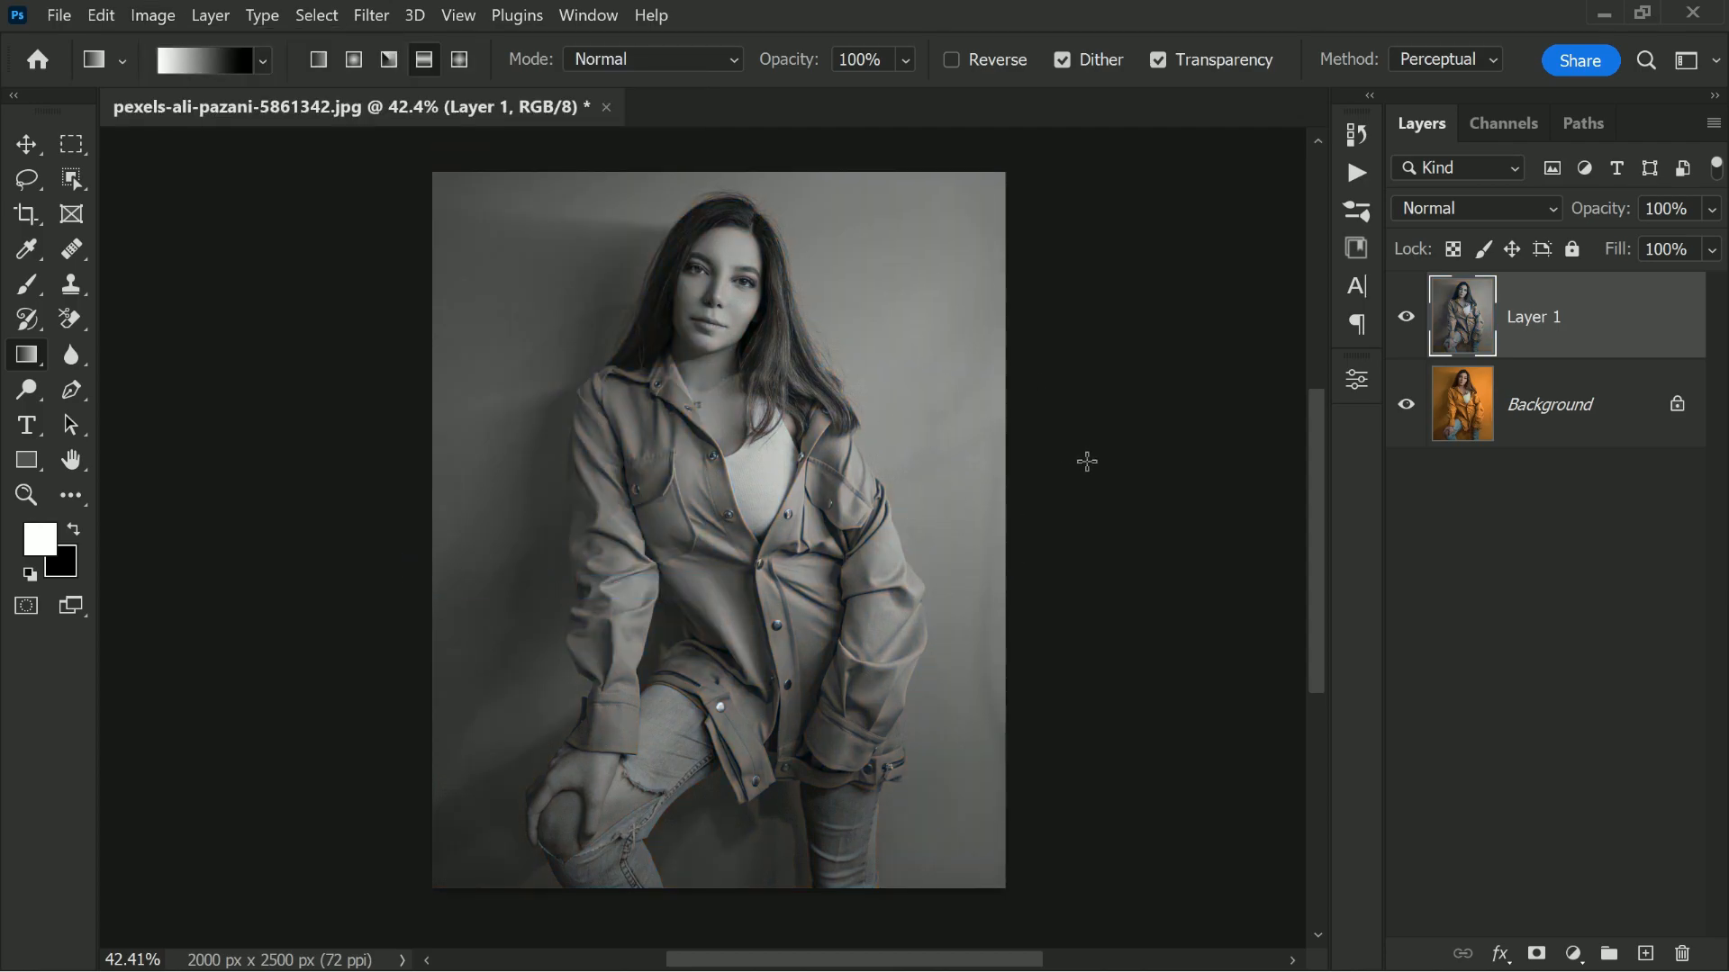
left_click(1502, 207)
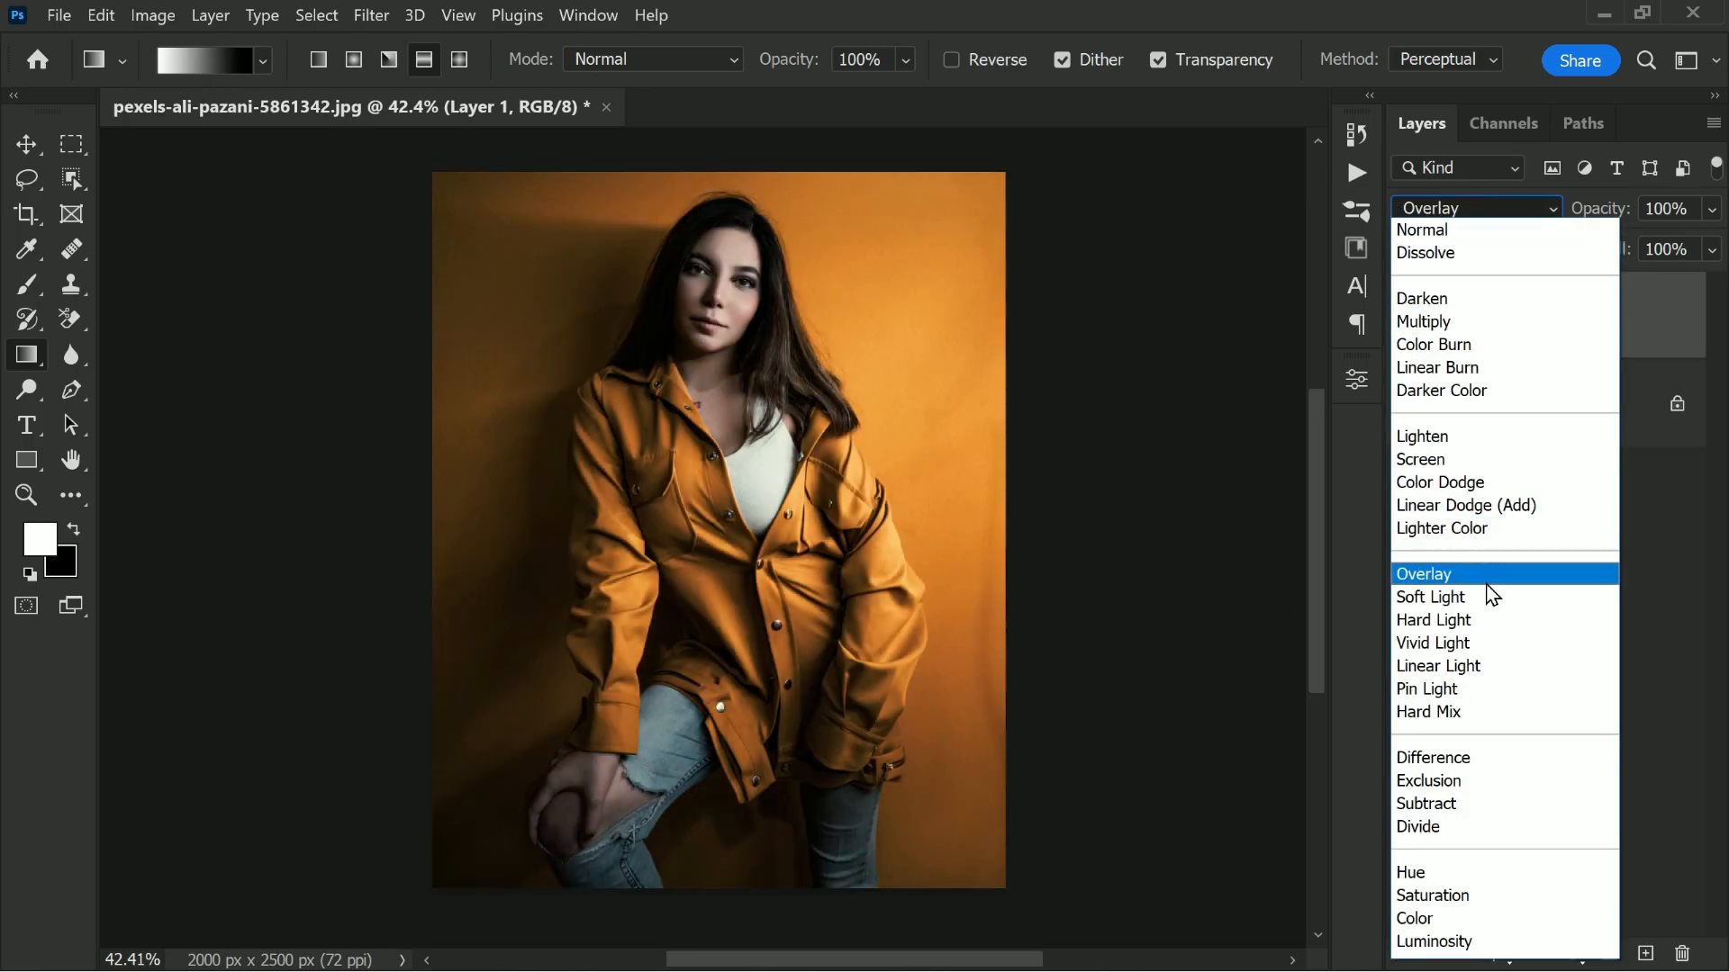
left_click(1499, 574)
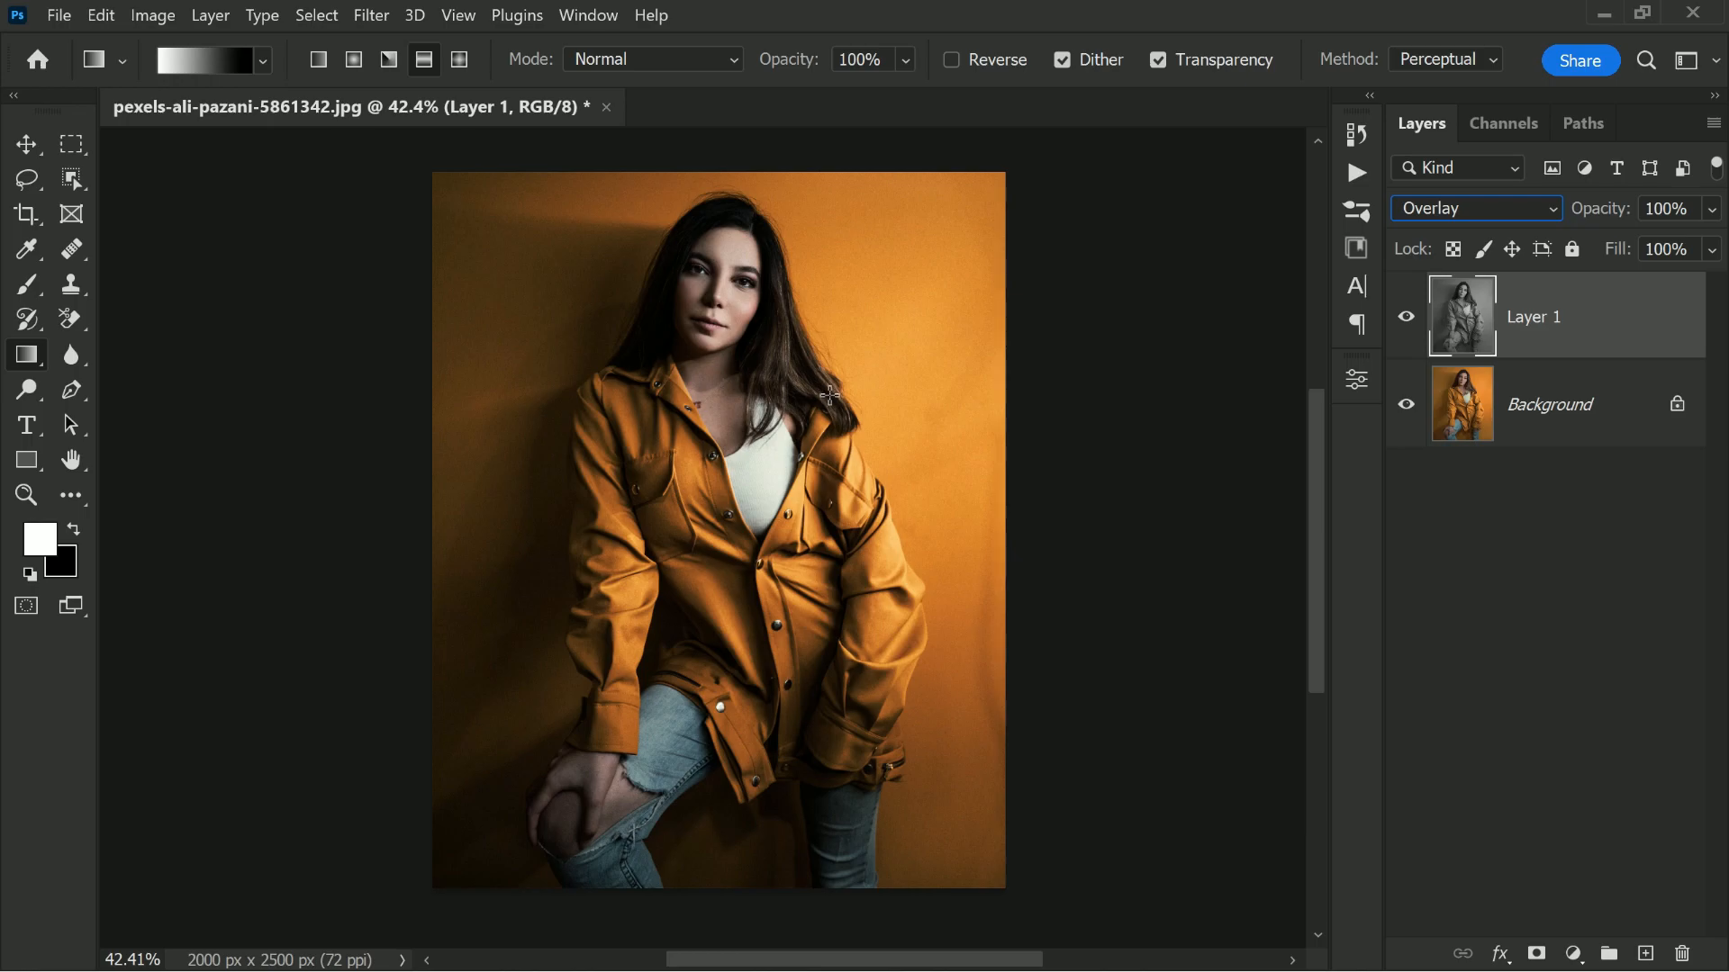
left_click(1499, 212)
left_click(1491, 234)
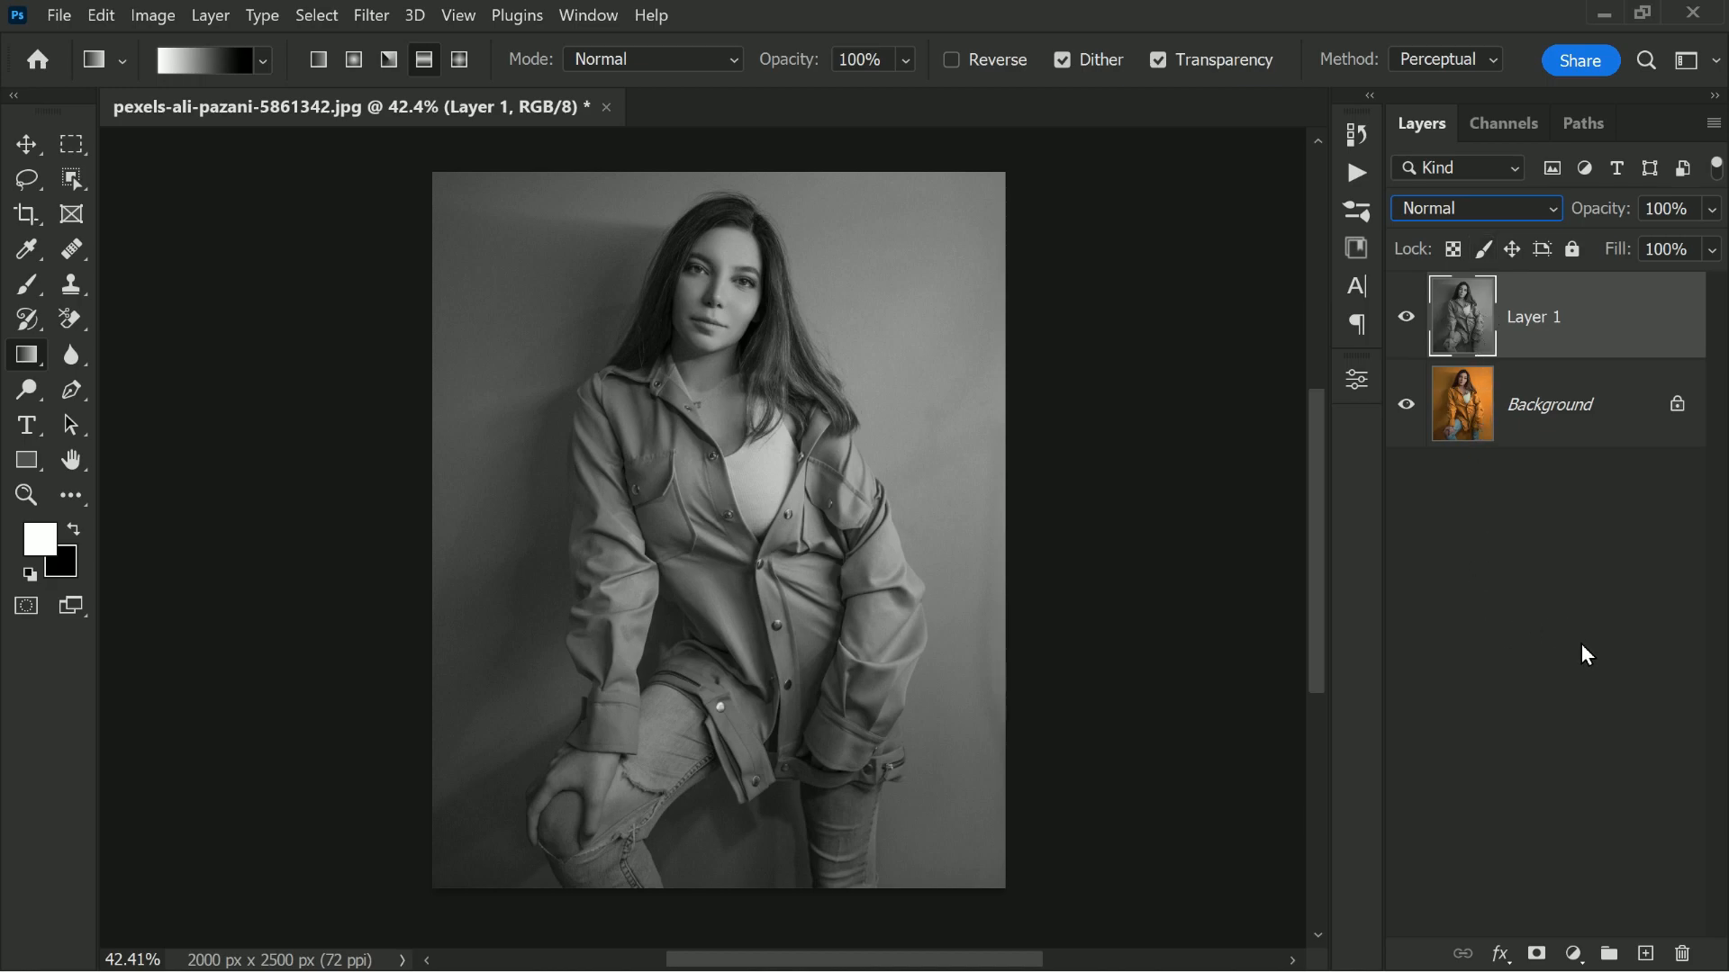
Add a Curves adjustment layer above the desaturated copy and clip it to that layer
left_click(1573, 954)
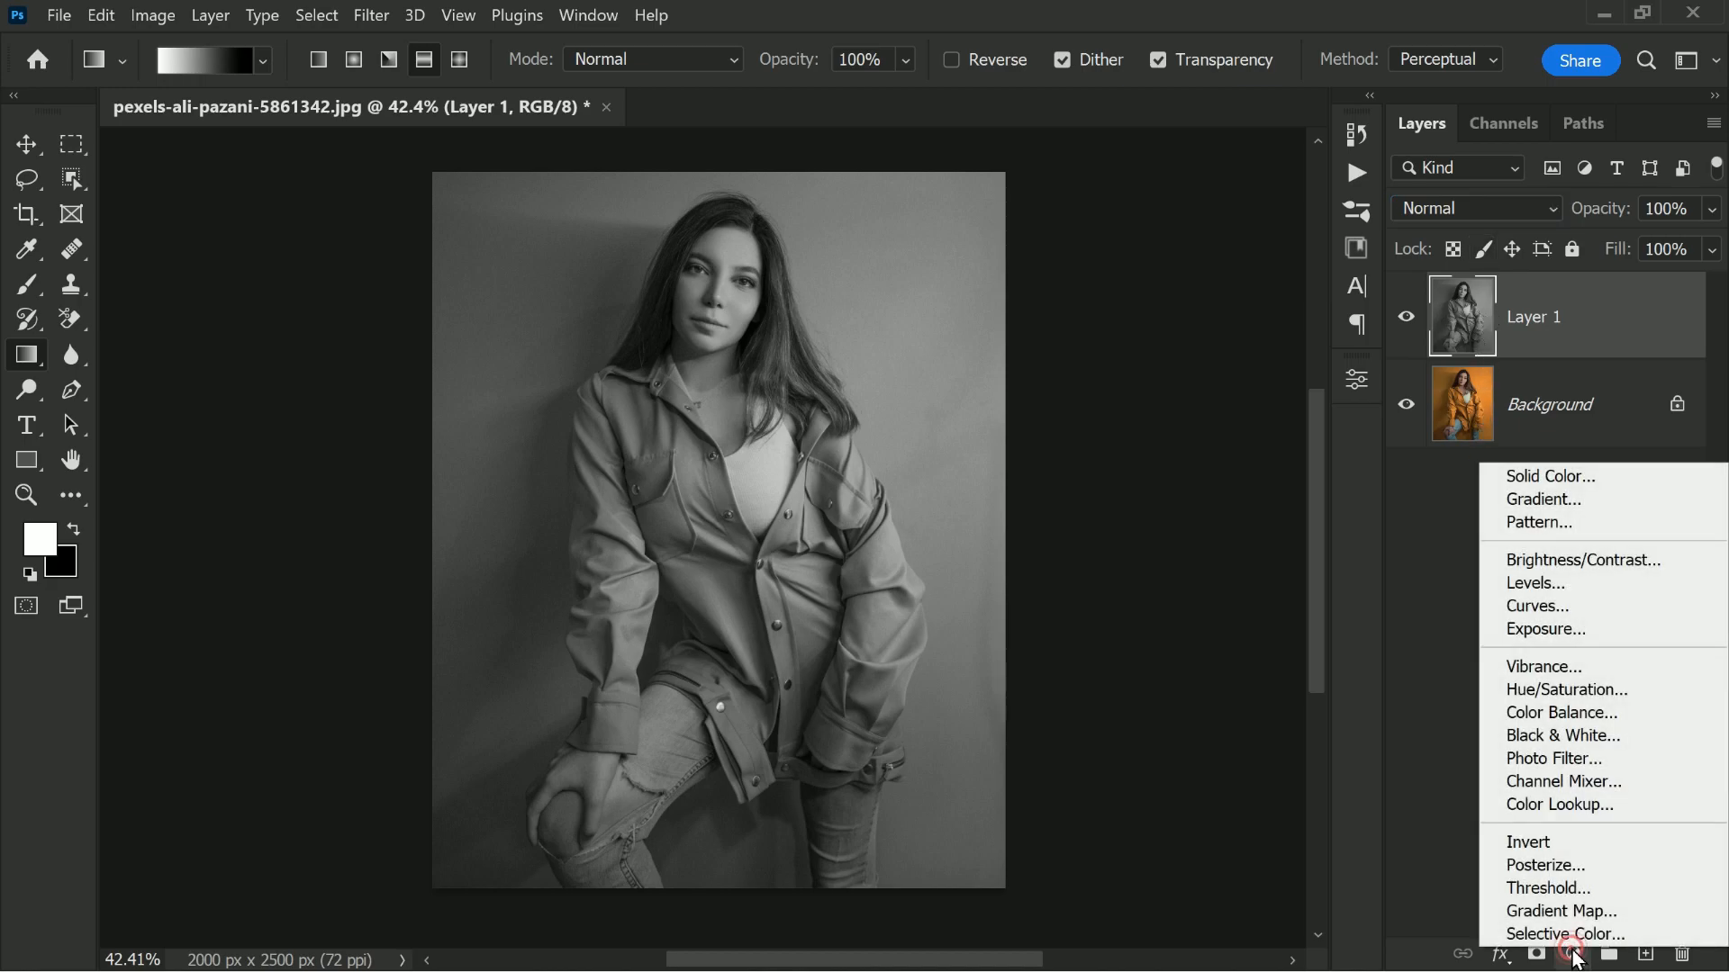
left_click(1634, 603)
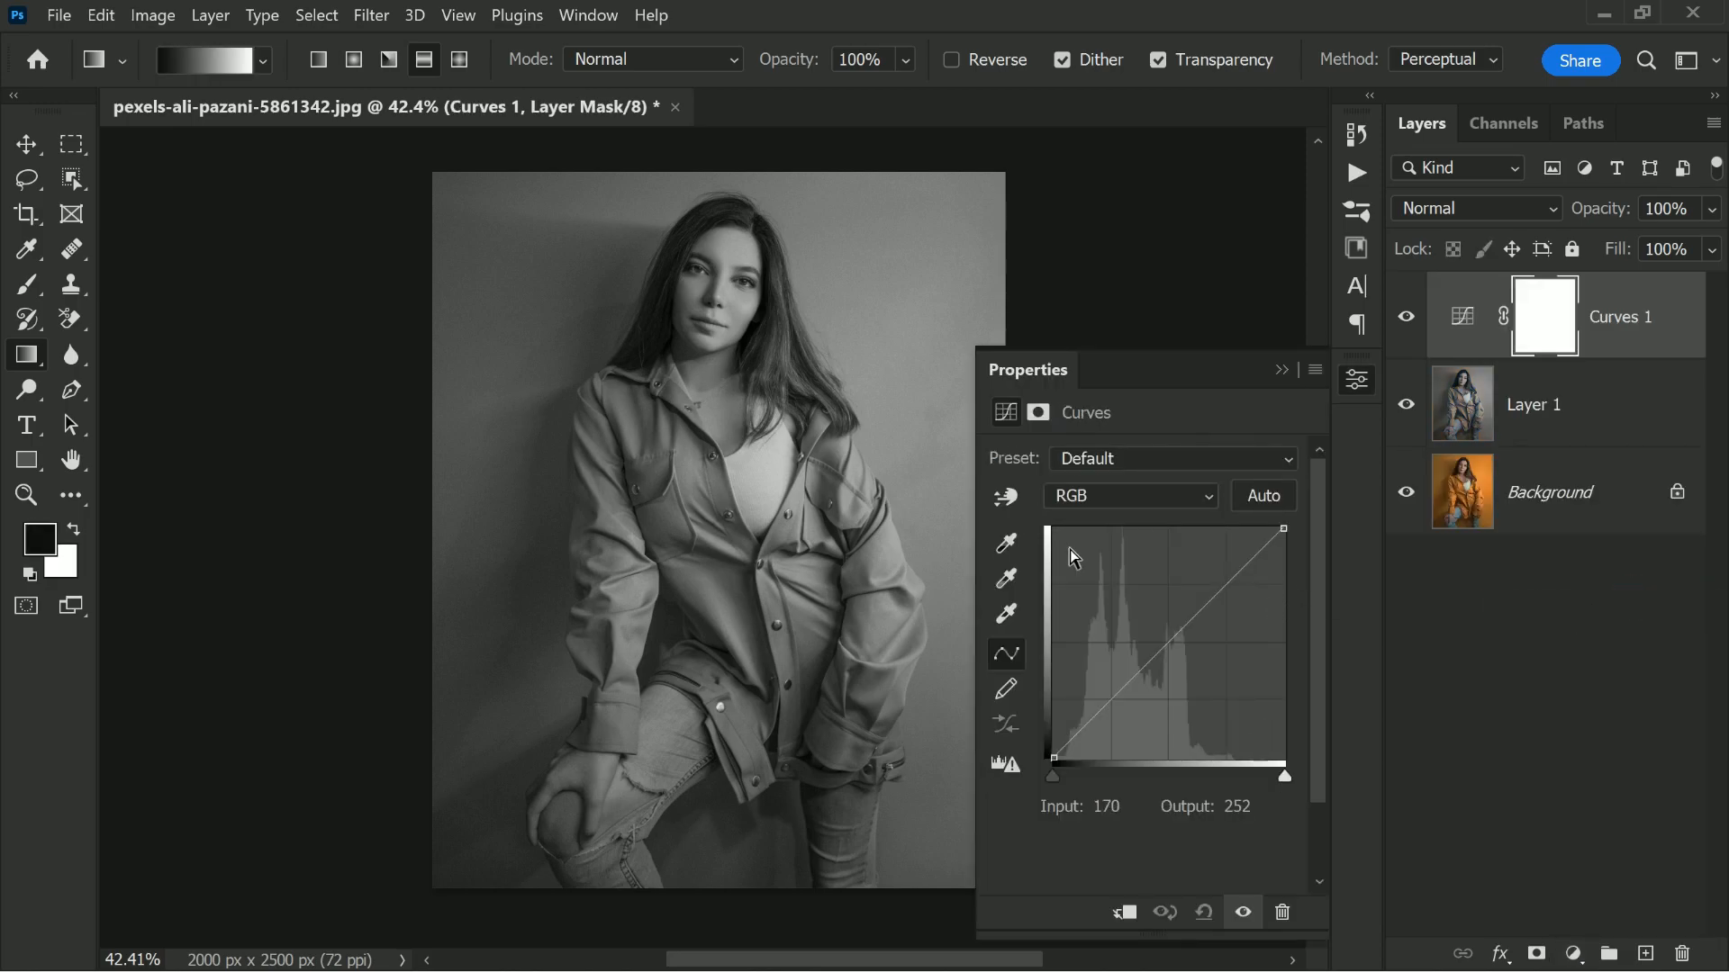
left_click_drag(934, 960, 955, 960)
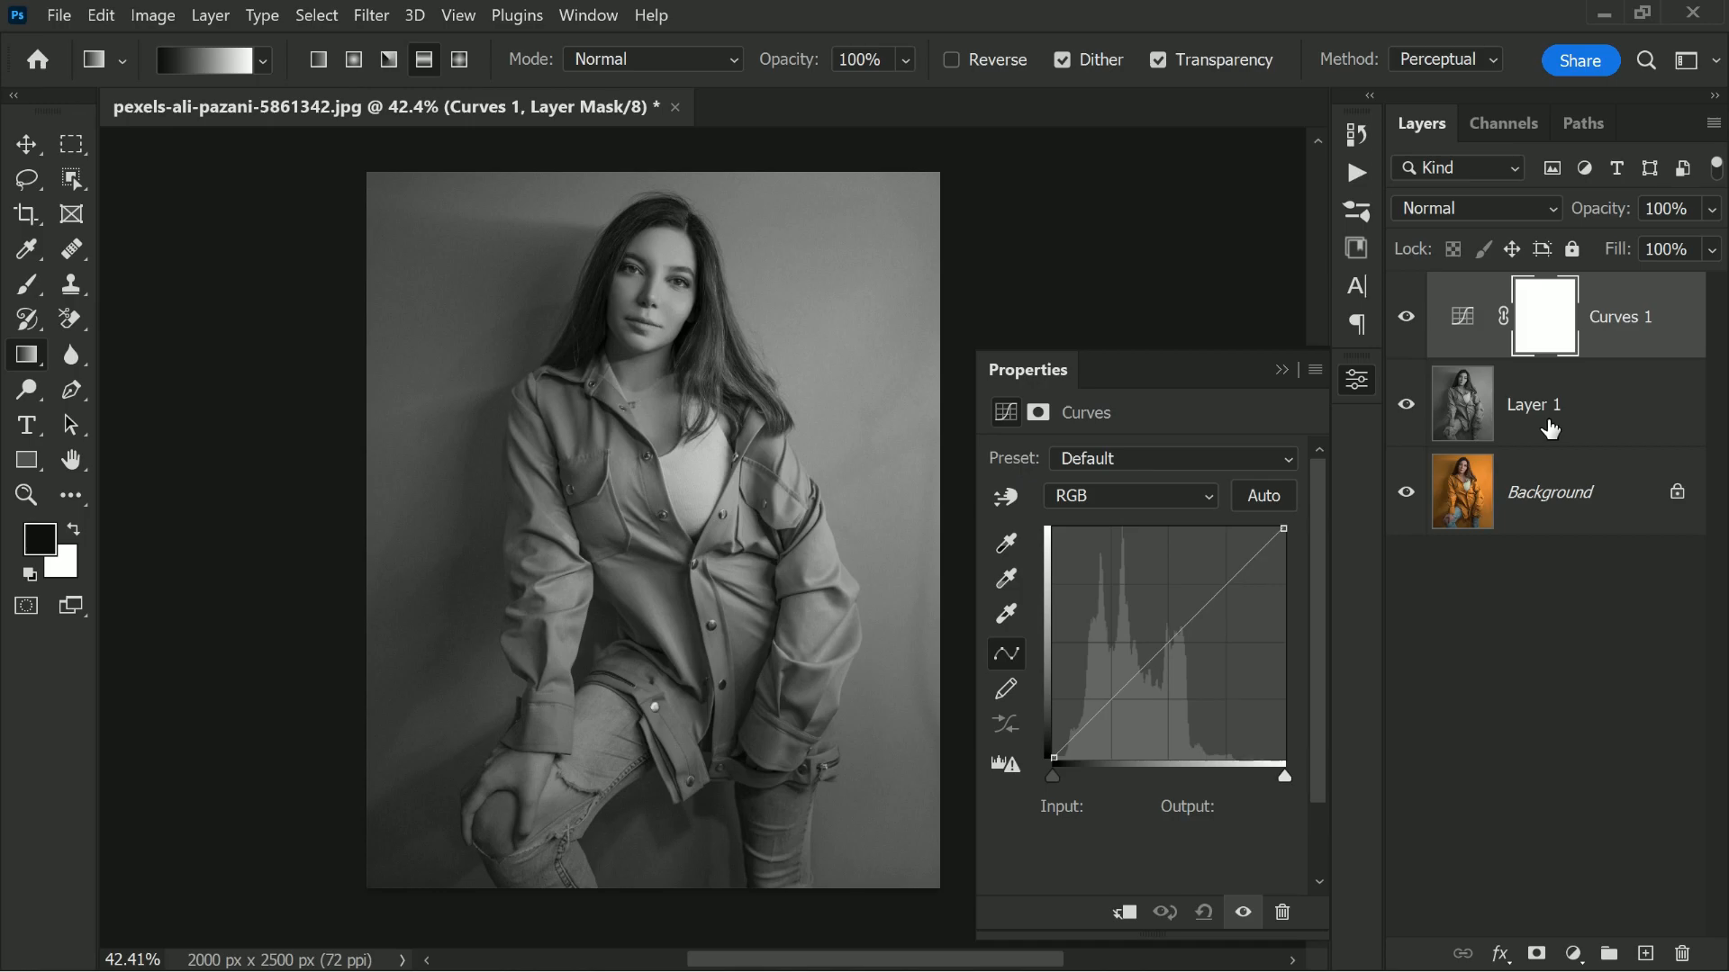
left_click(1125, 914)
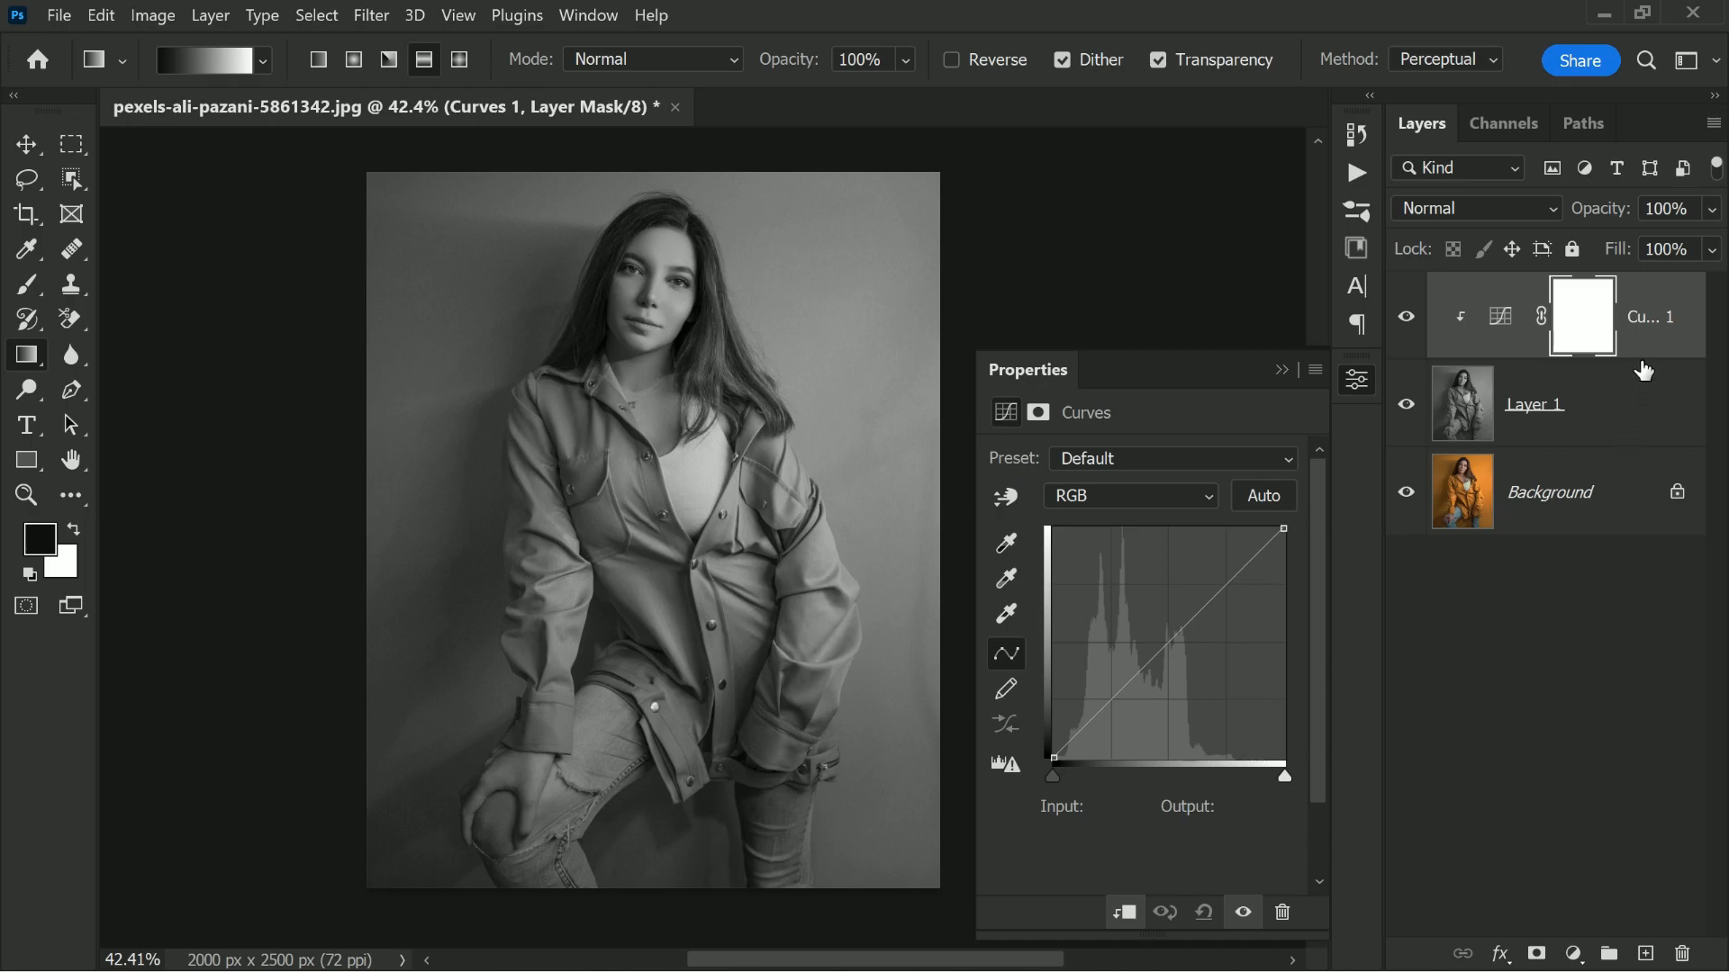
Release and reapply the clipping mask between the Curves adjustment and Layer 1
left_click_drag(1648, 376, 1646, 359)
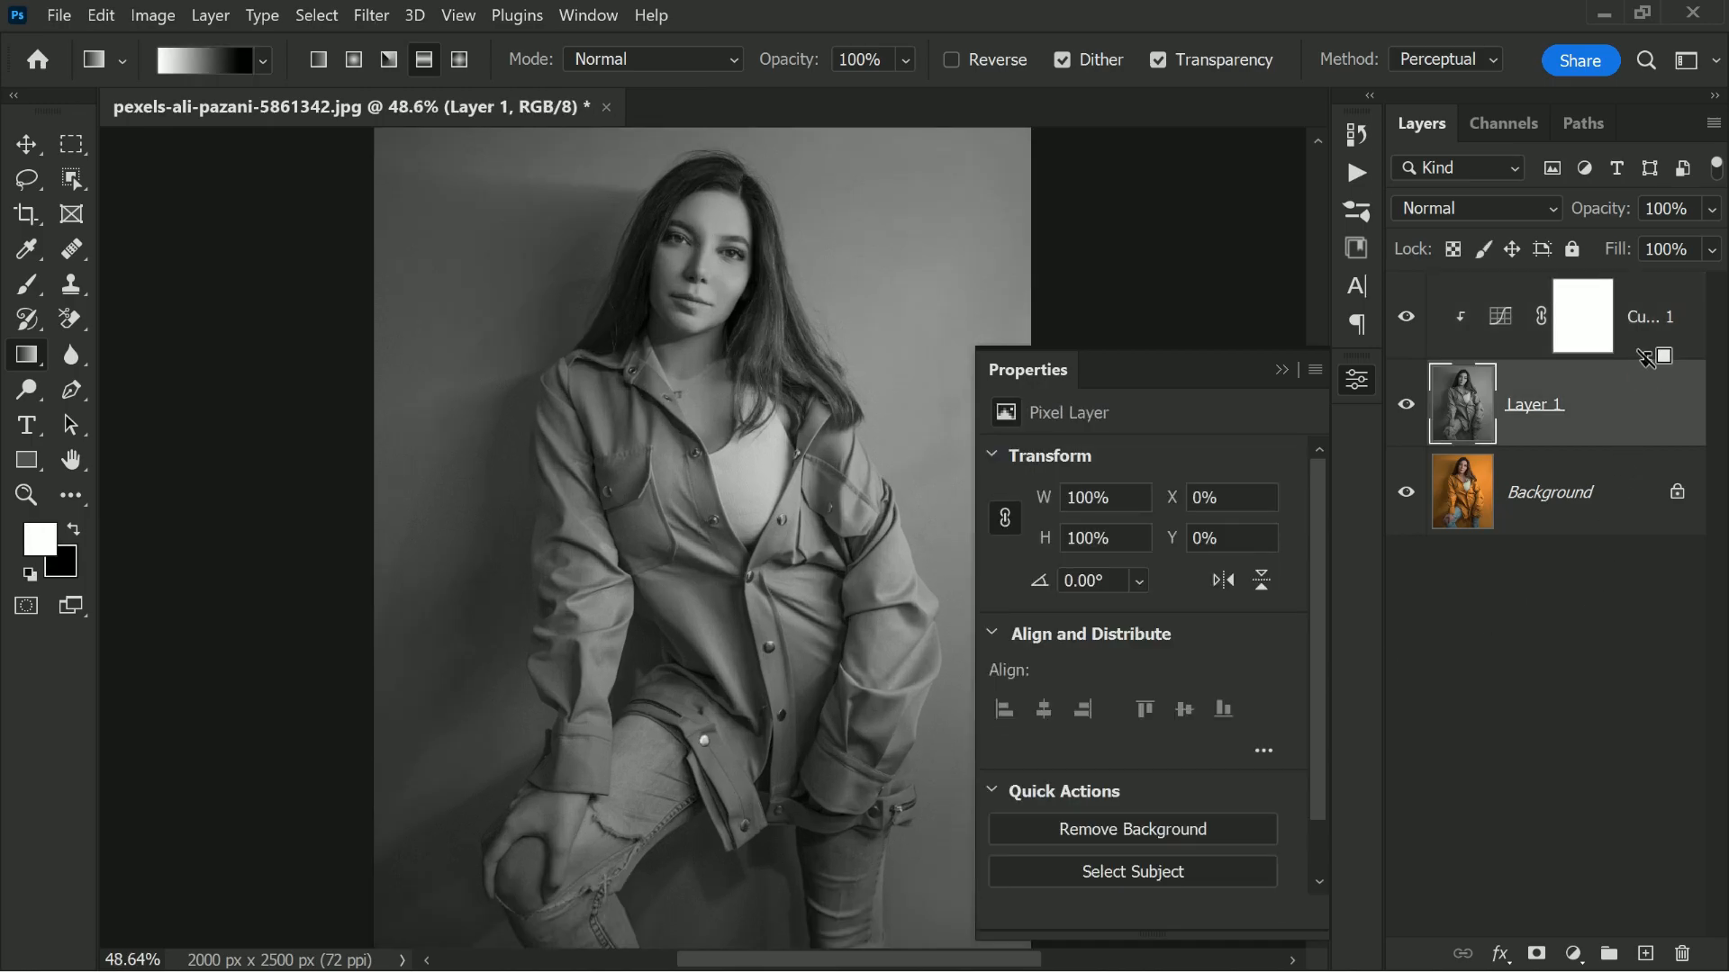
left_click(1646, 359, "alt")
left_click(1645, 358, "alt")
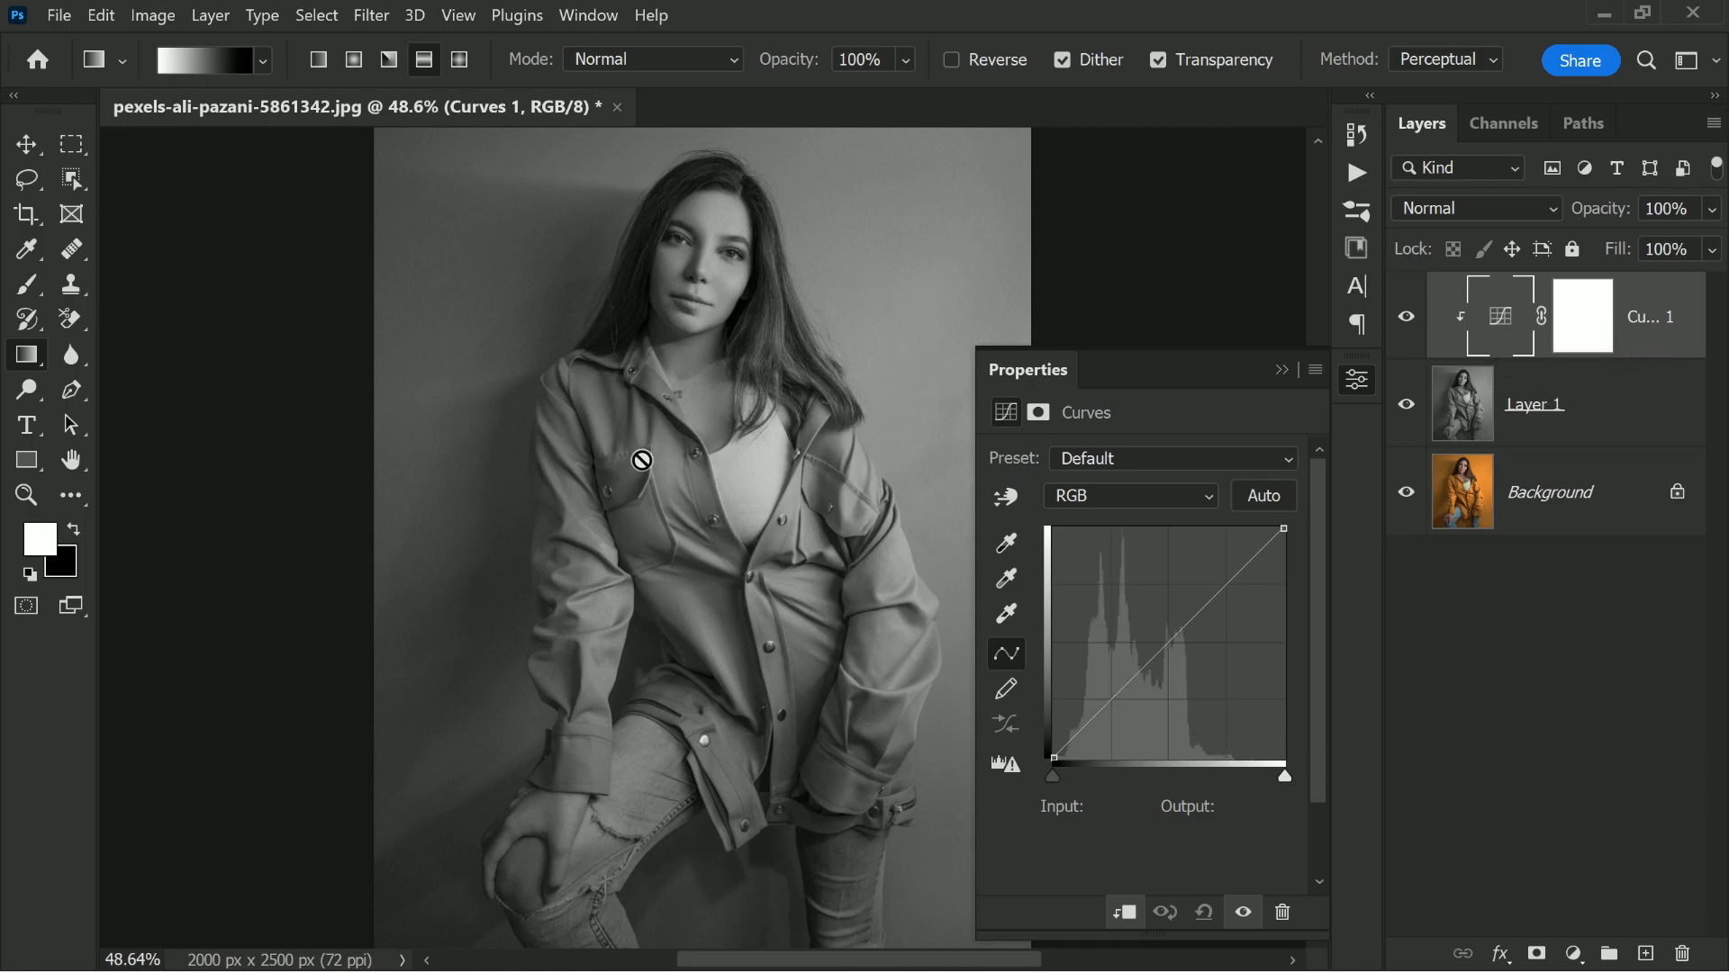
Flatten the curve to neutral gray by setting the output of both the black point and the white point to 128
left_click_drag(1051, 759, 1046, 643)
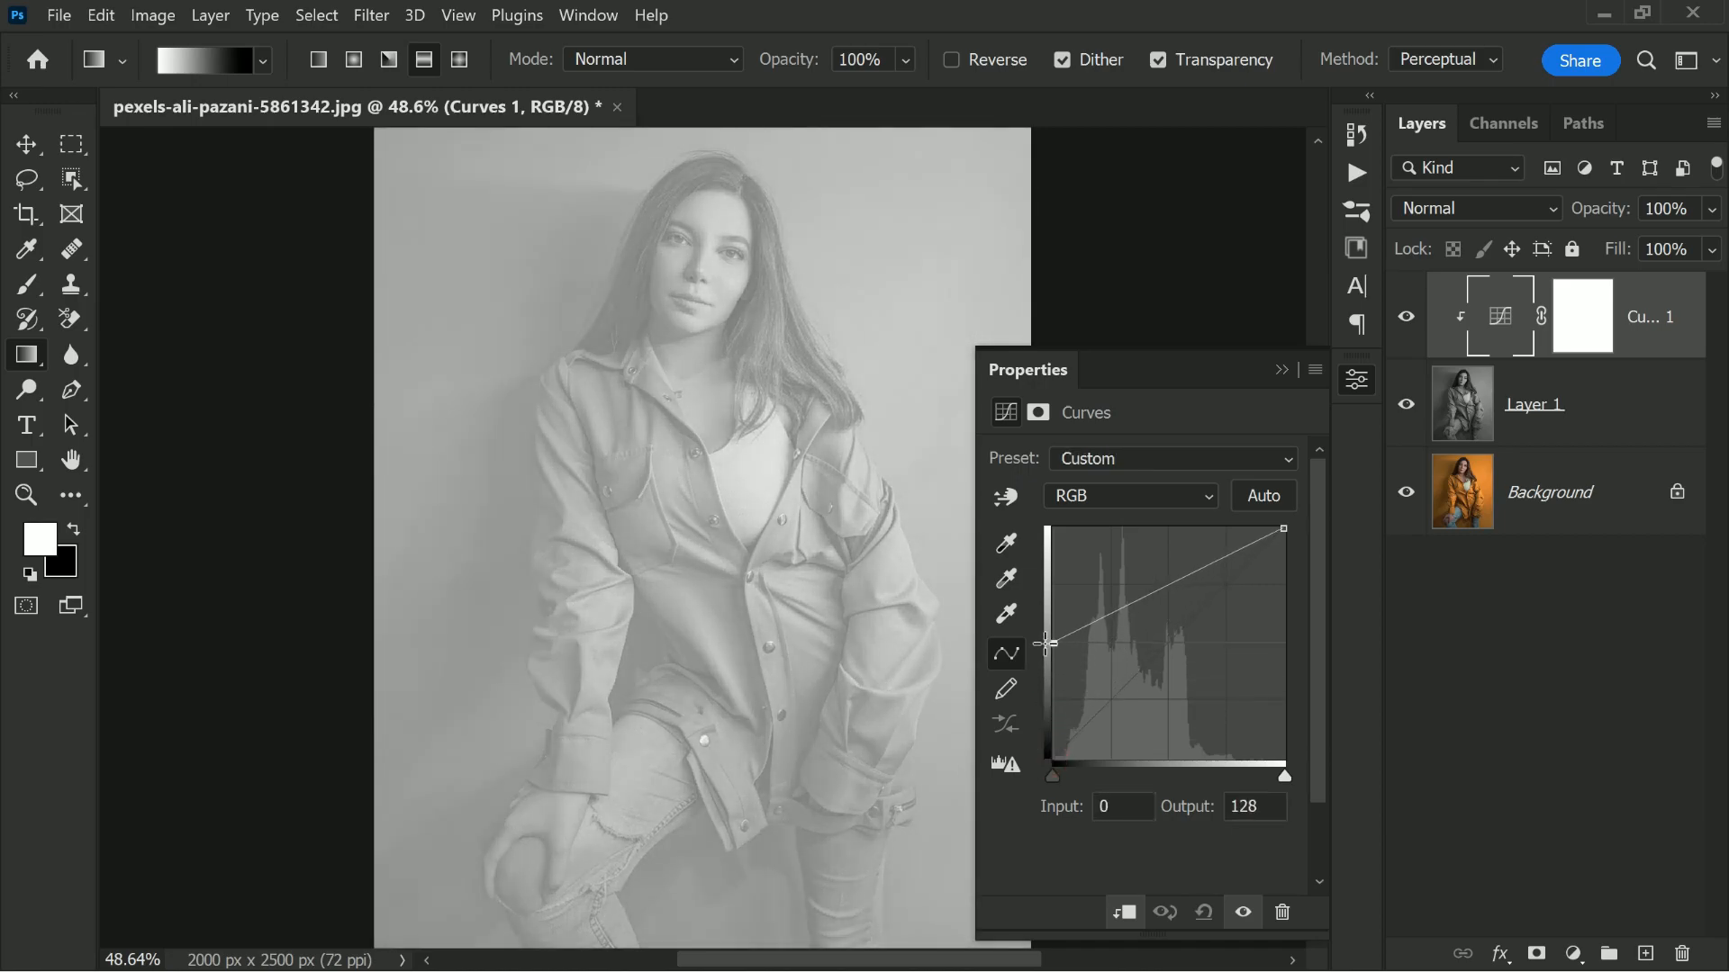
left_click(1286, 533)
left_click_drag(1286, 533, 1324, 647)
double_click(1247, 806)
type("128")
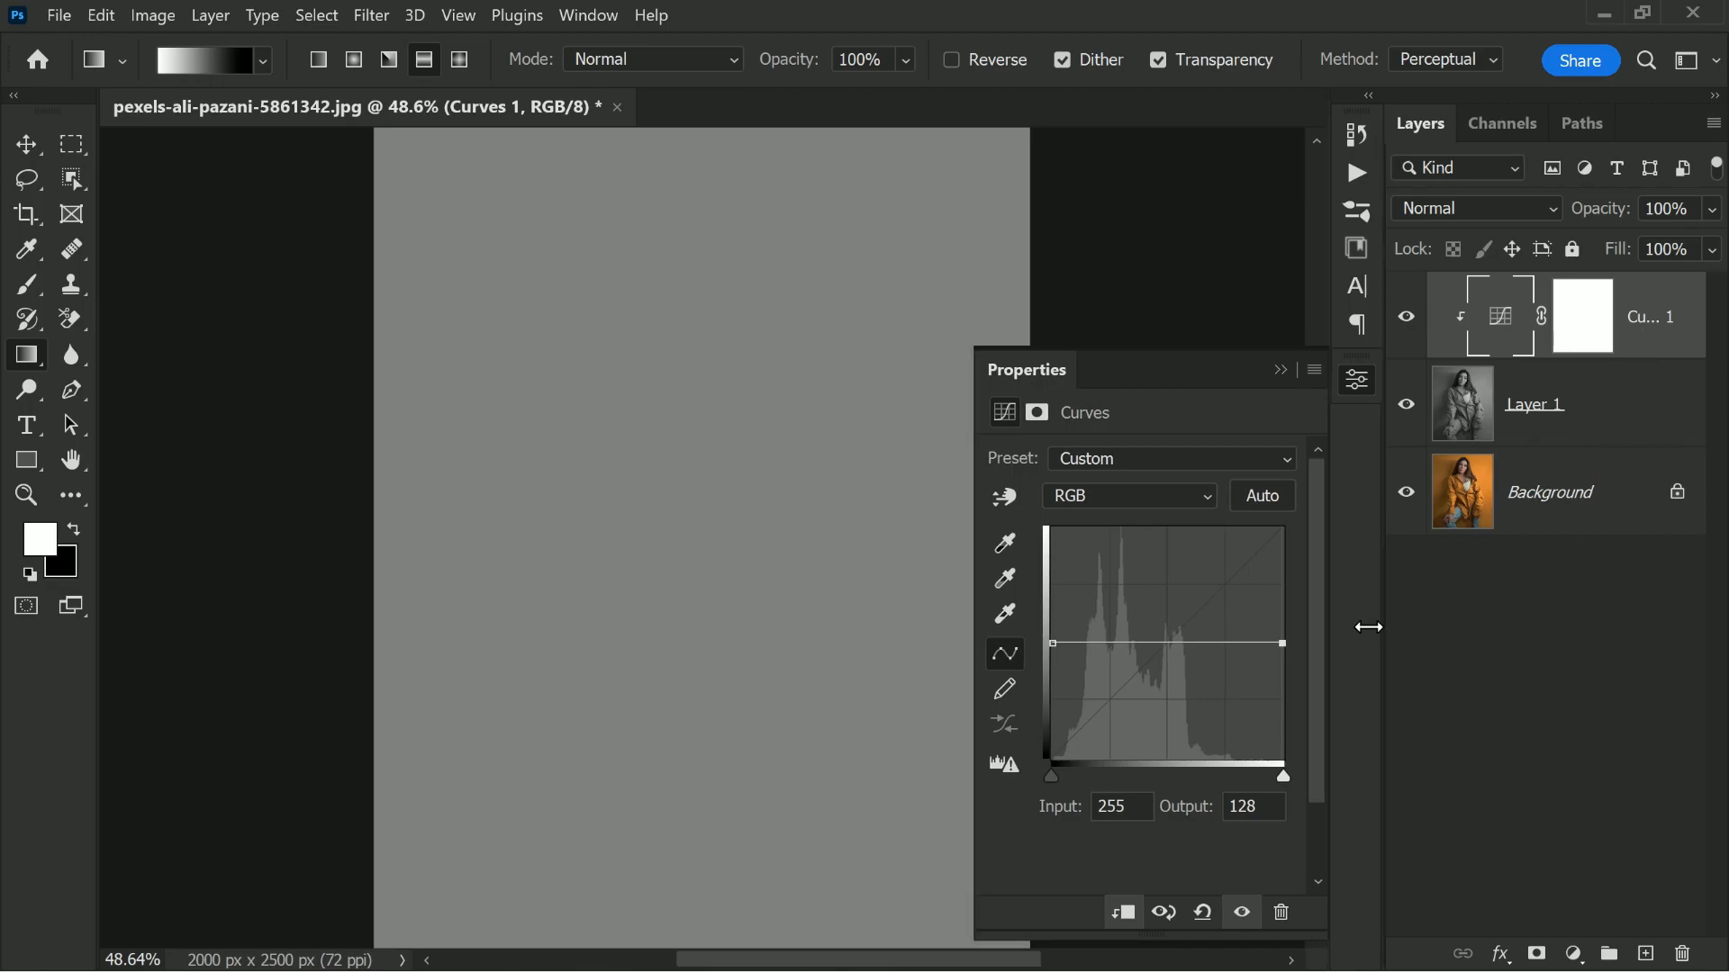
Widen the layer list, set the desaturated Layer 1's blend mode to Soft Light, and collapse the adjustment properties
left_click_drag(1384, 625, 1346, 625)
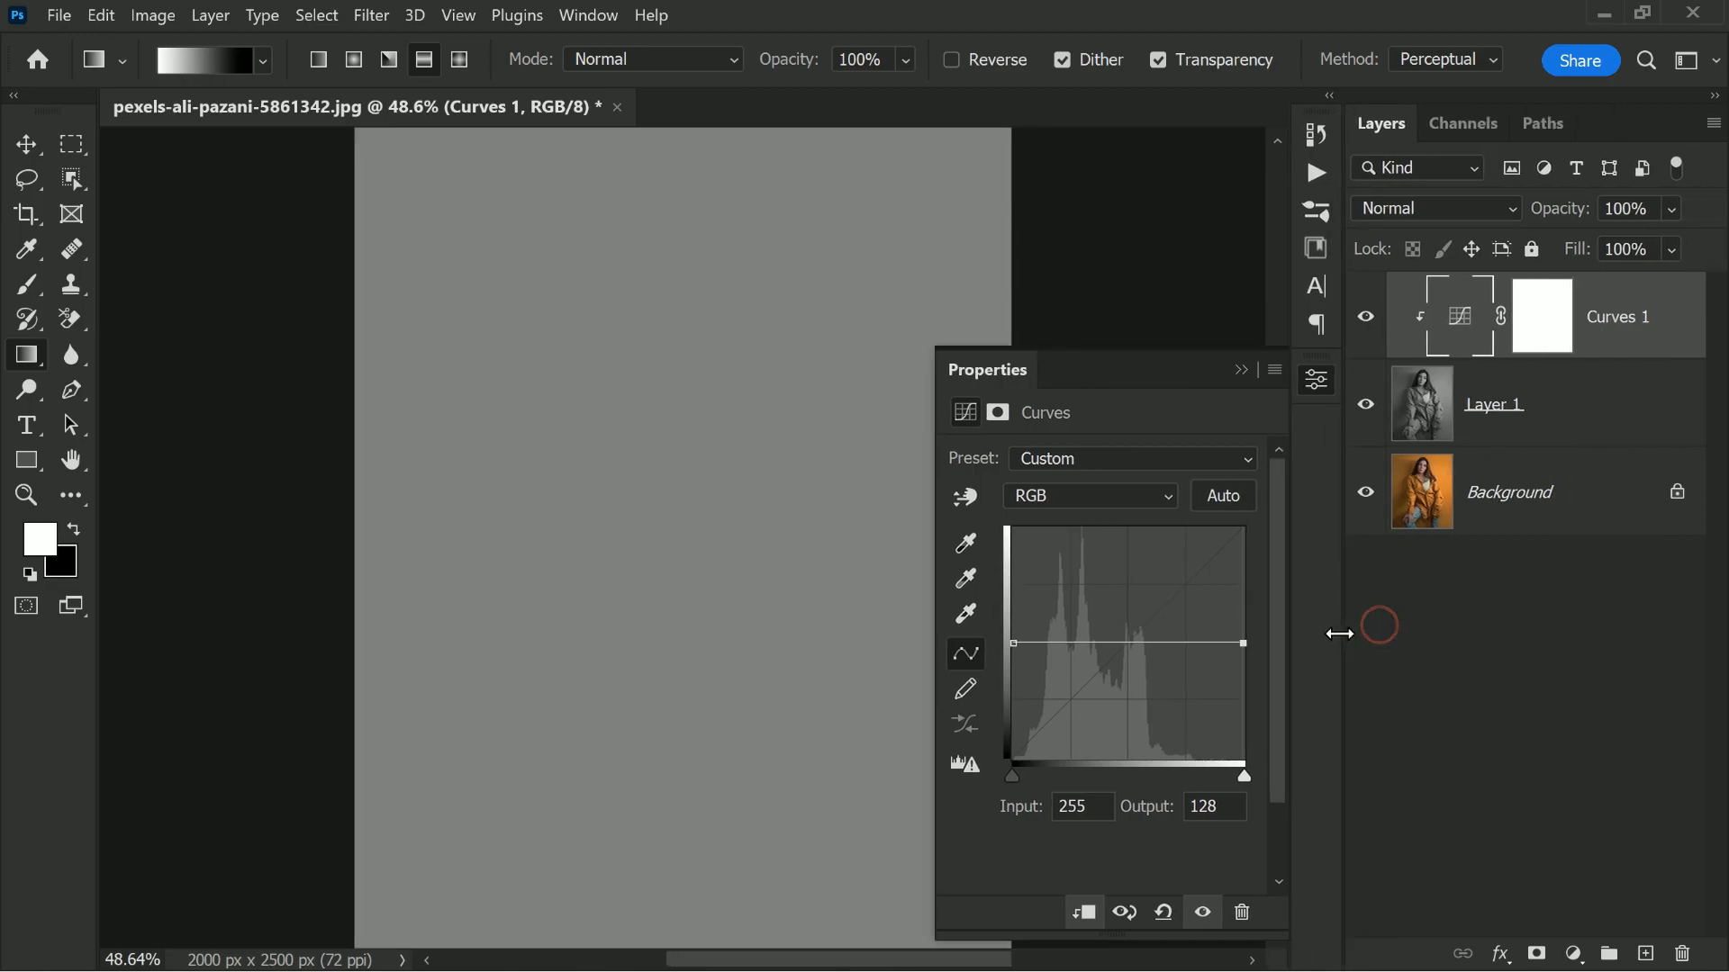
left_click(1527, 412)
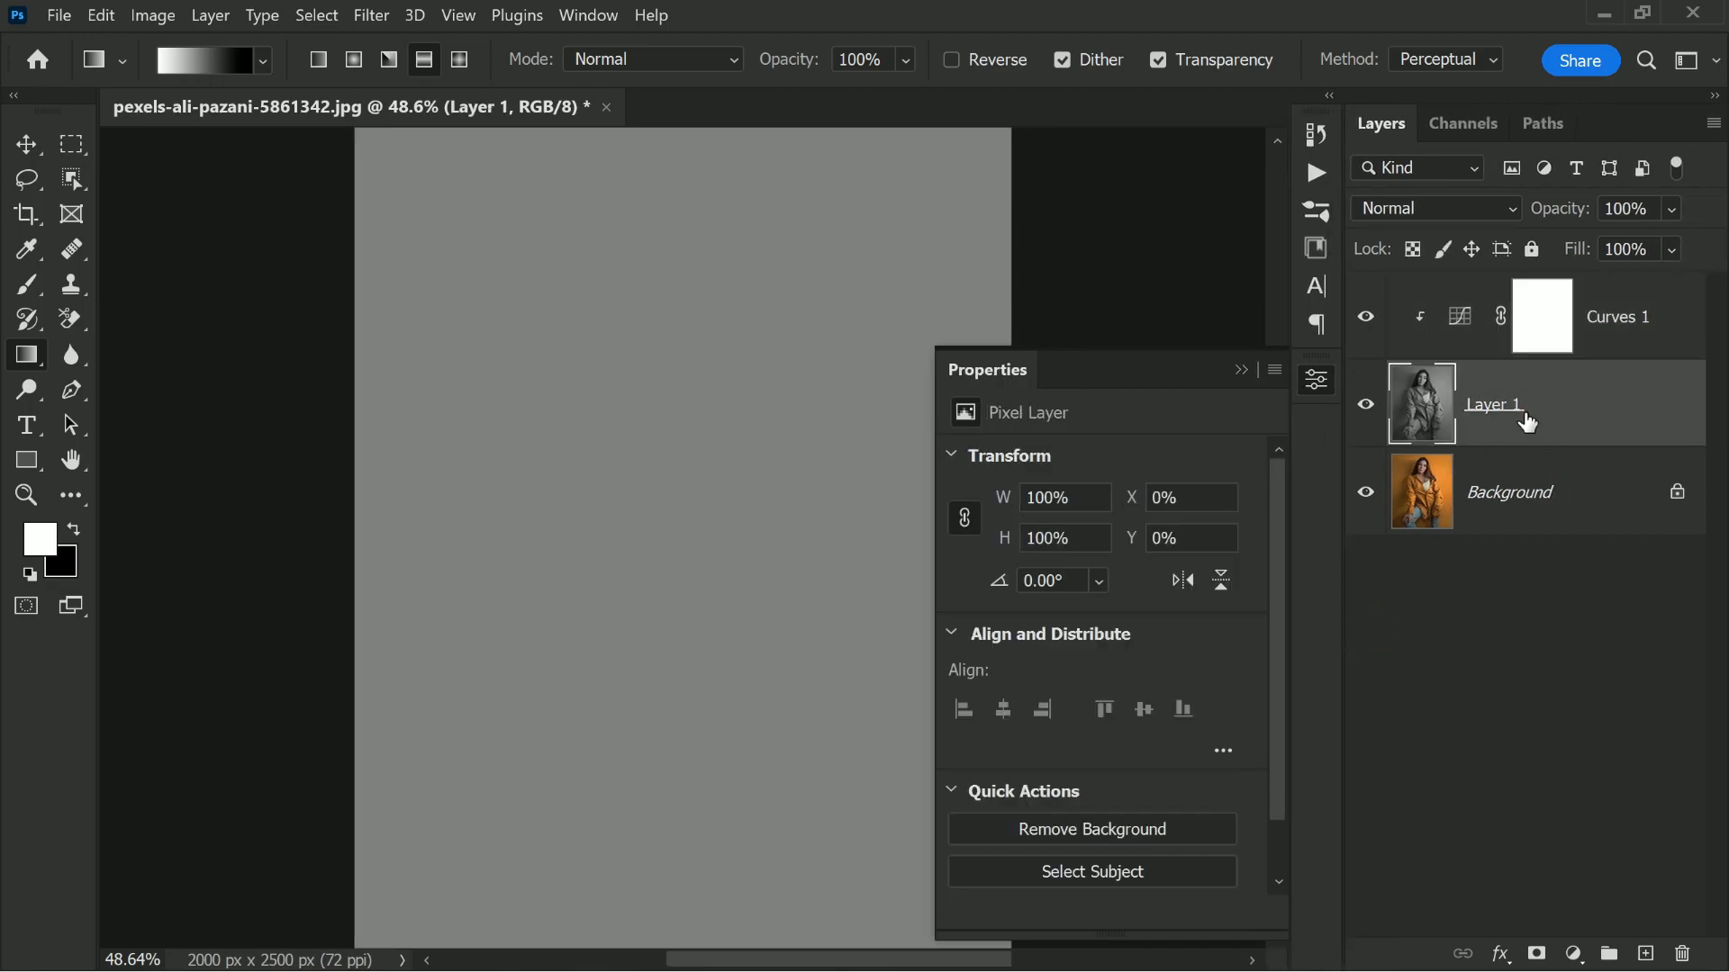
left_click(1457, 223)
left_click(1449, 598)
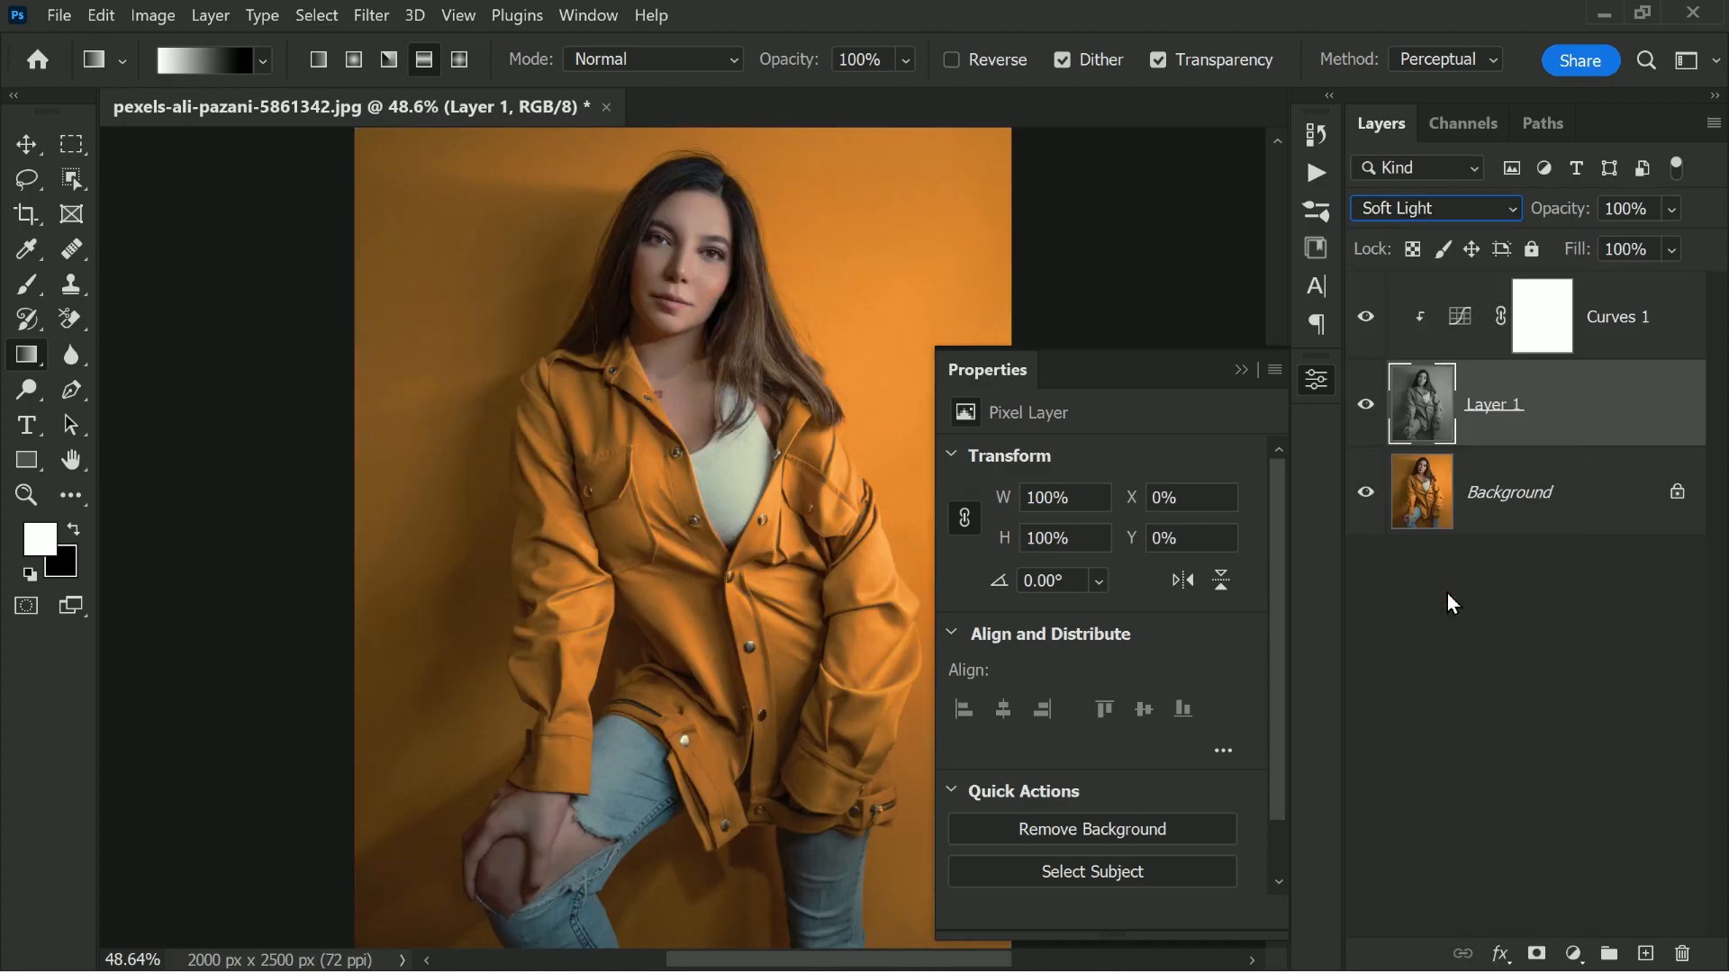
left_click(1241, 370)
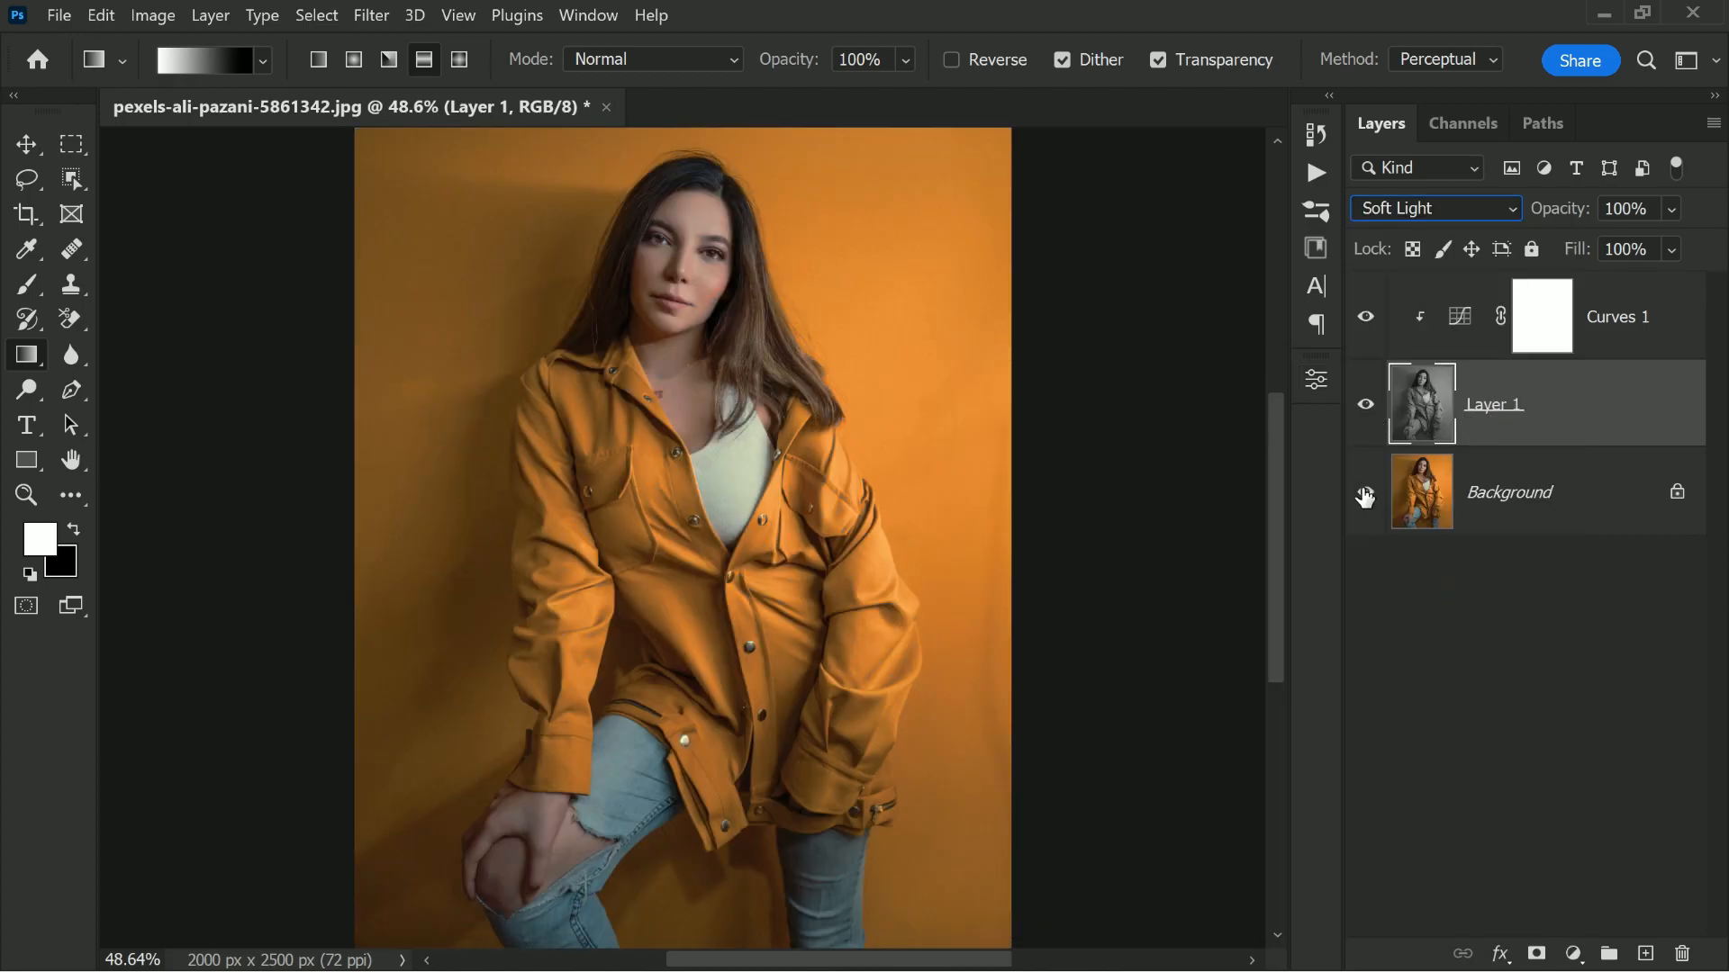
Return Layer 1 to Normal blending and shape its clipped curve with points at input 226, output 150 and input 94, output 135
left_click(1441, 212)
left_click(1432, 225)
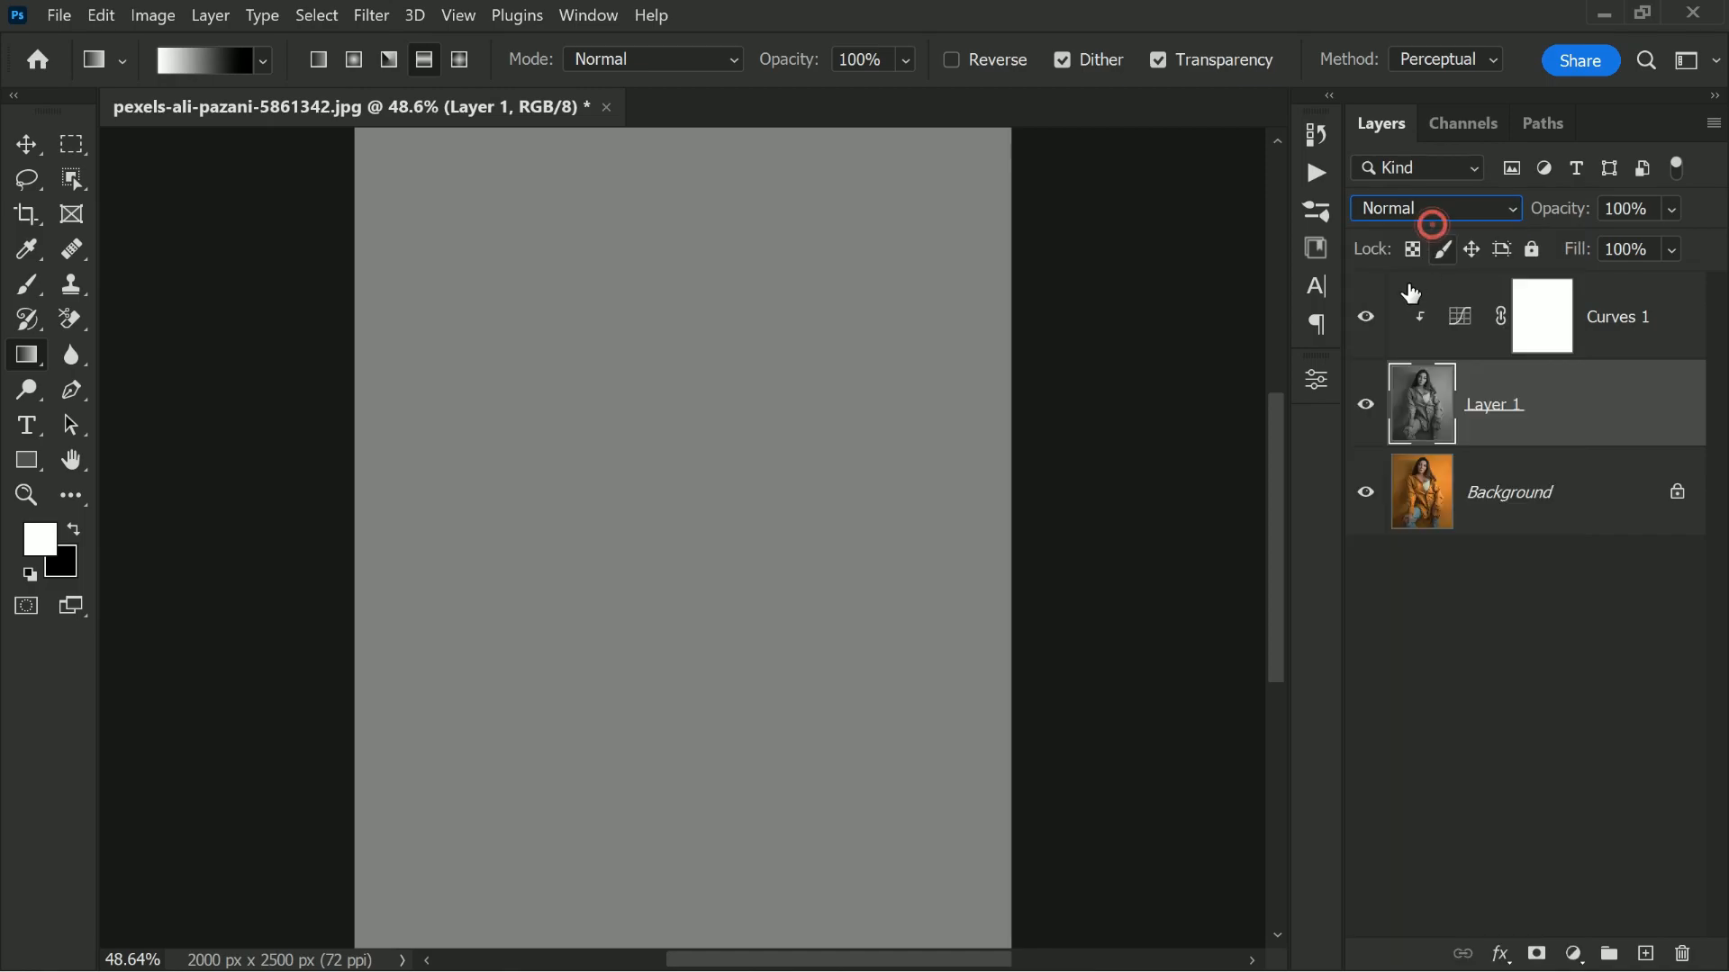
double_click(1459, 324)
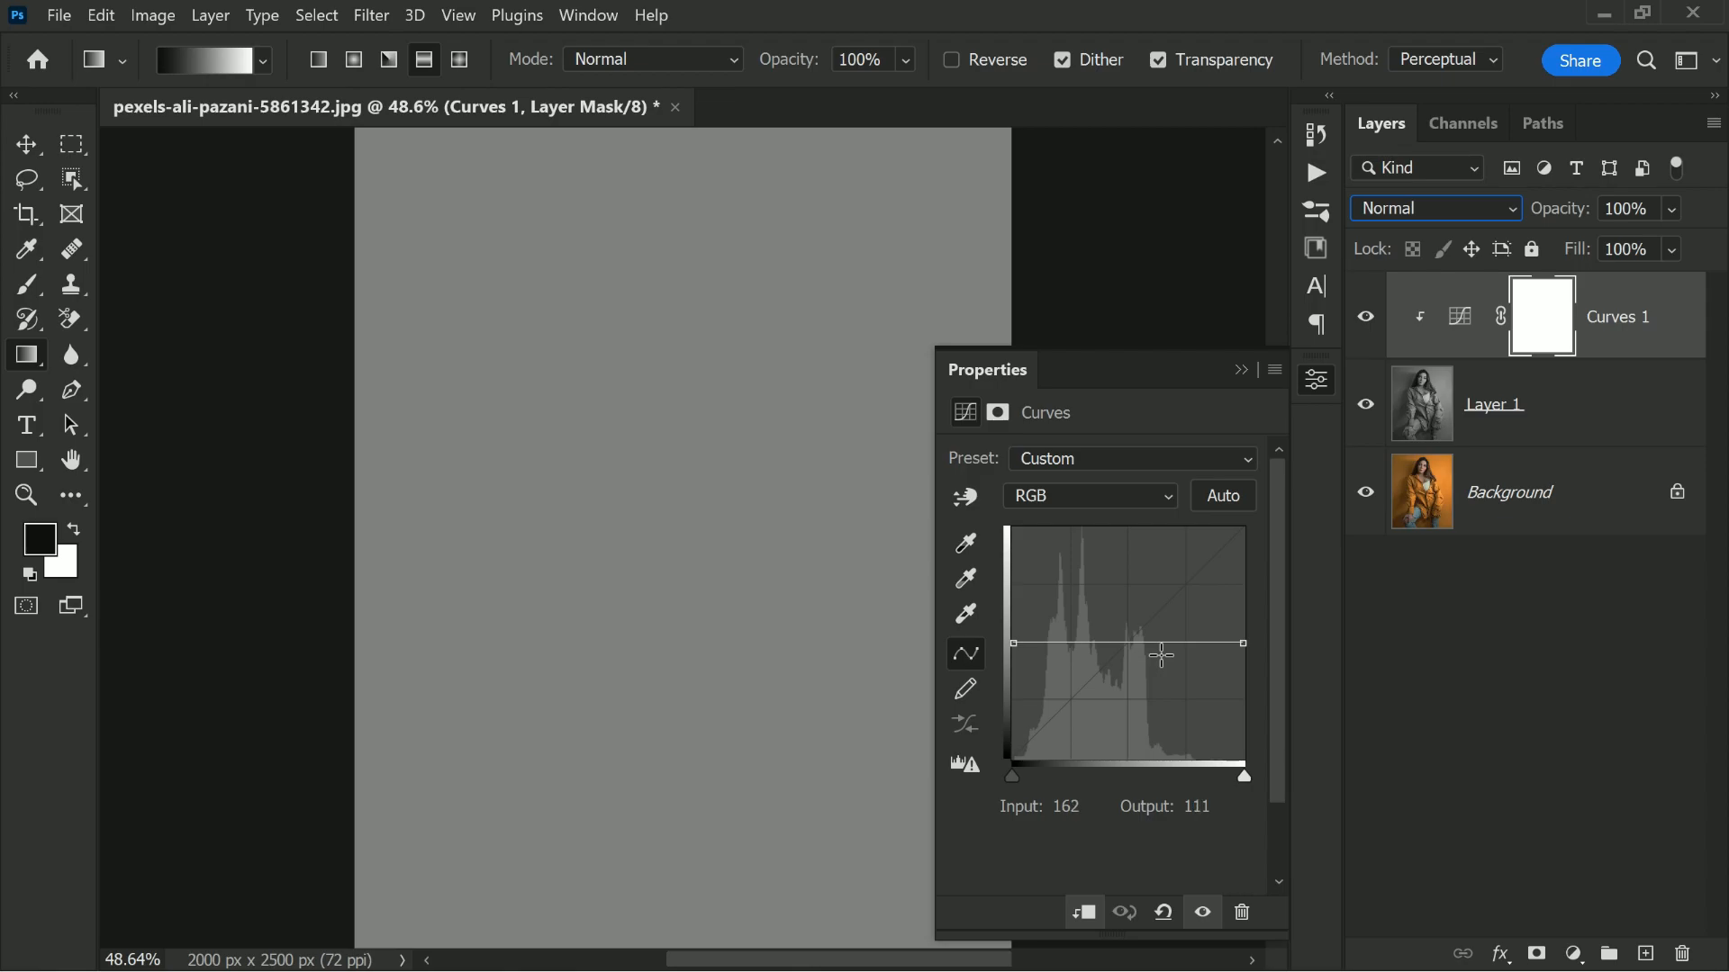
left_click(1245, 641)
mouse_move(1204, 641)
left_mouse_down()
mouse_move(1237, 621)
mouse_move(1218, 621)
left_mouse_up()
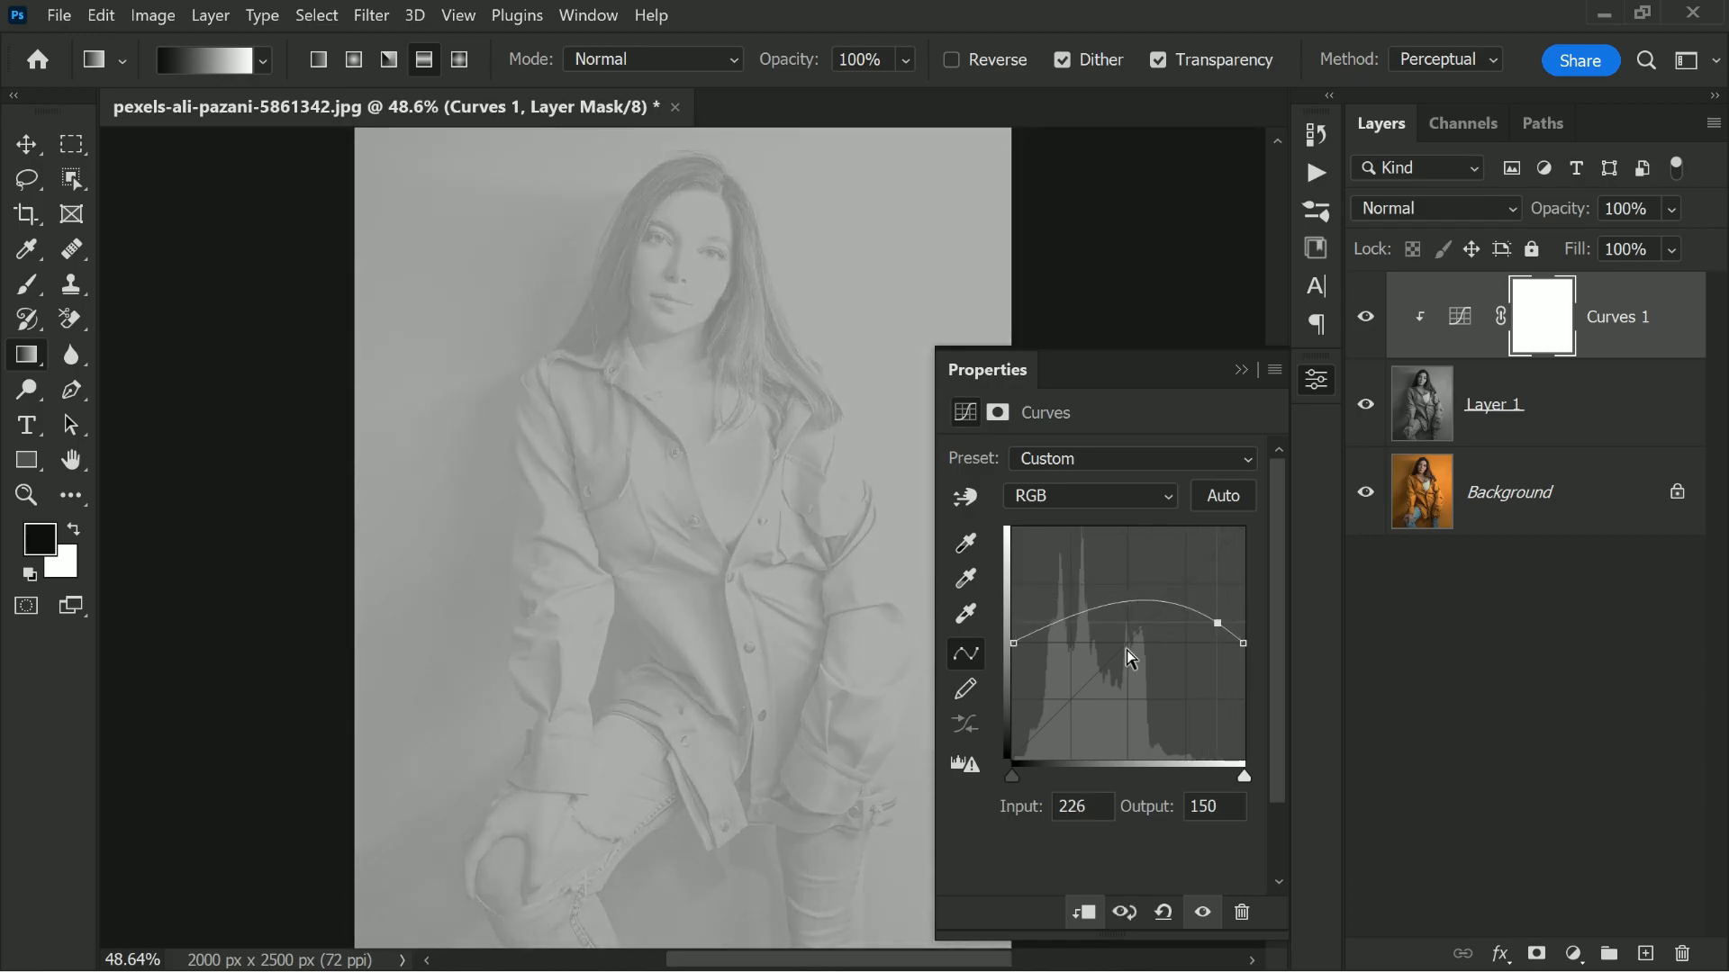
left_click_drag(1111, 606, 1099, 636)
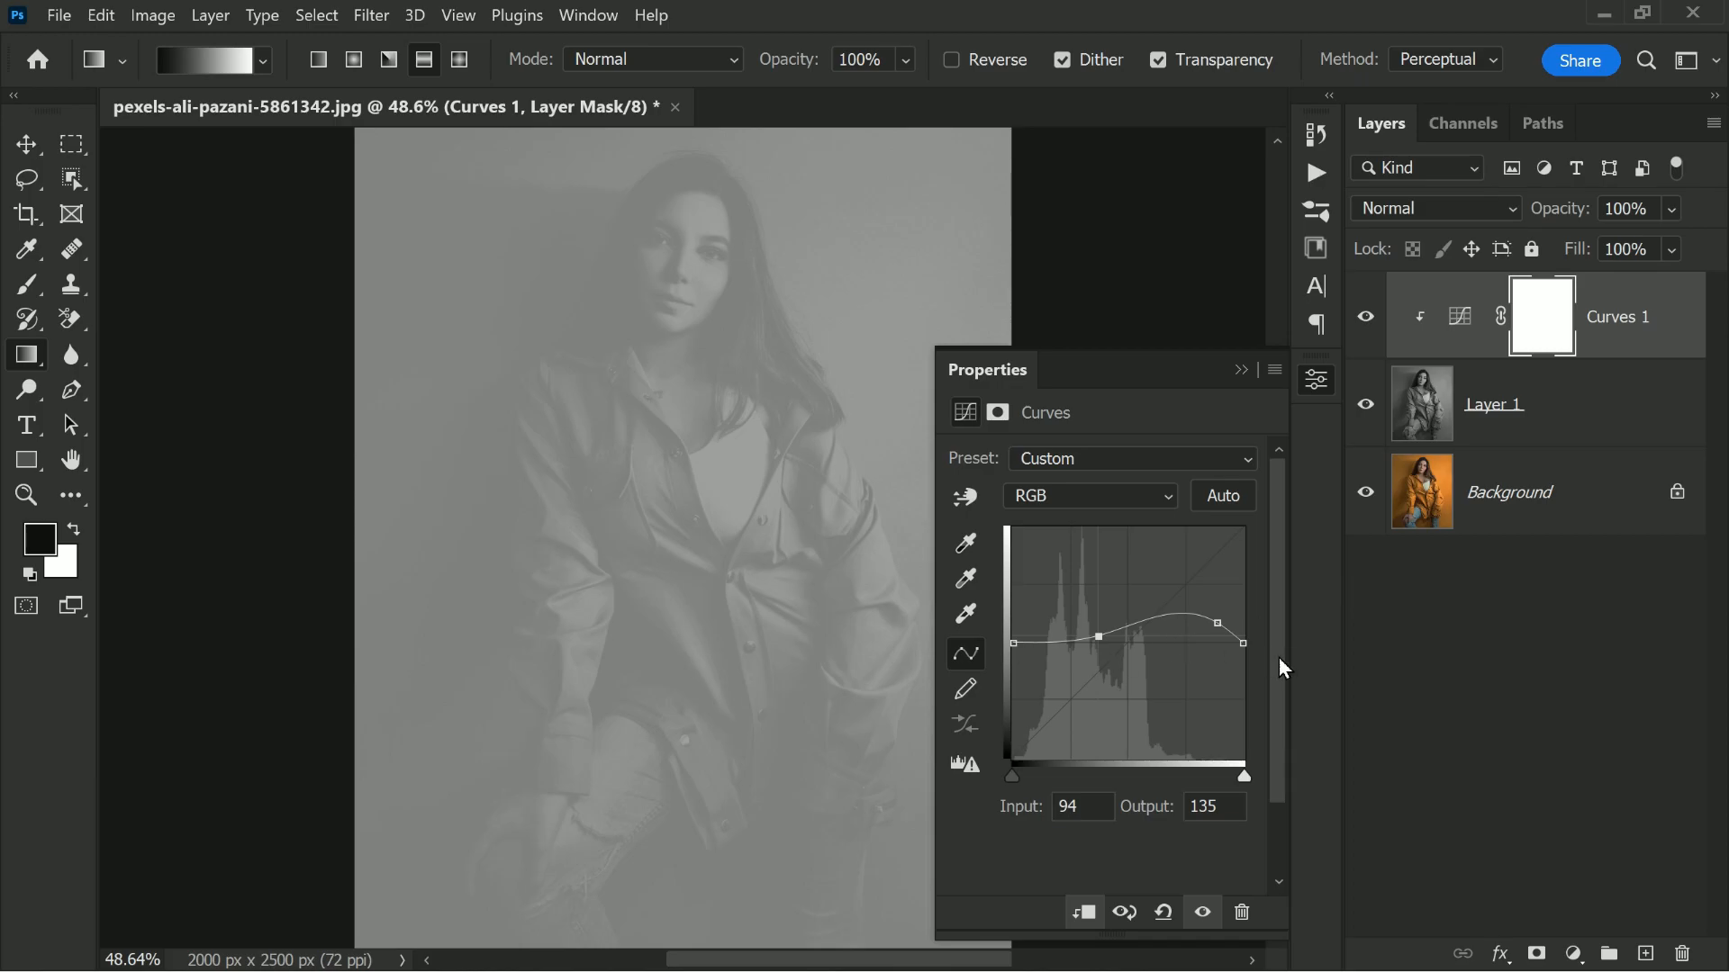
Set Layer 1's blend mode to Soft Light, and switch it to Overlay for a stronger contrast effect
left_click(1533, 420)
left_click(1432, 208)
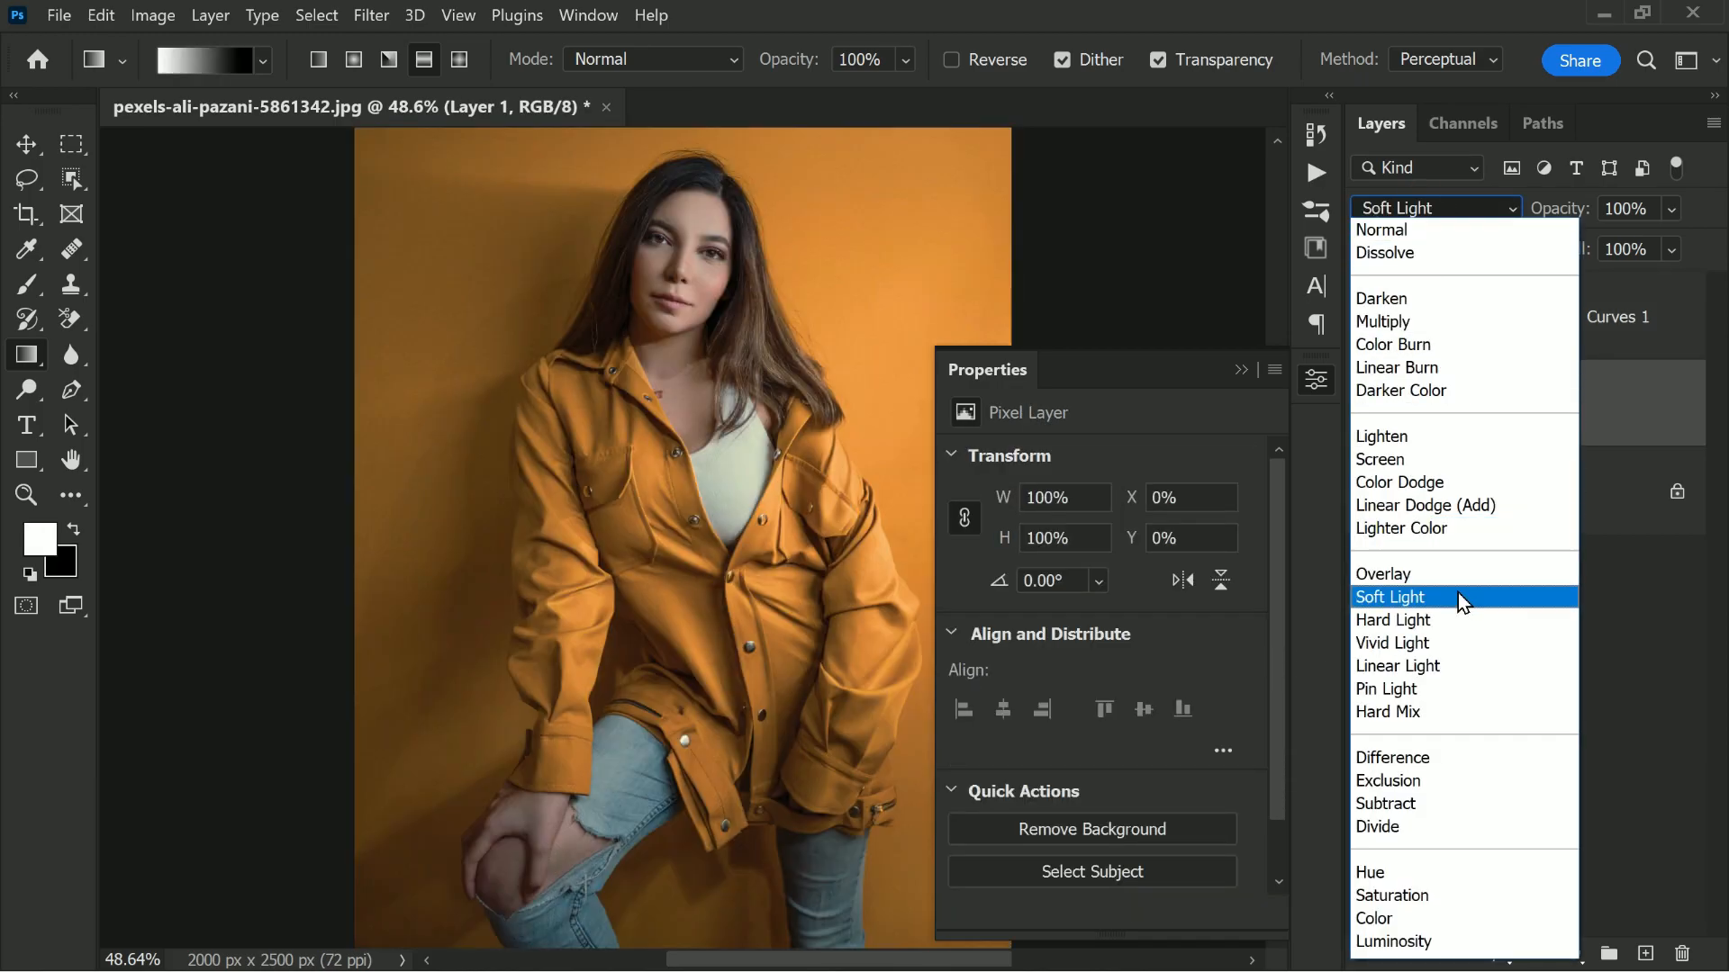
left_click(1457, 596)
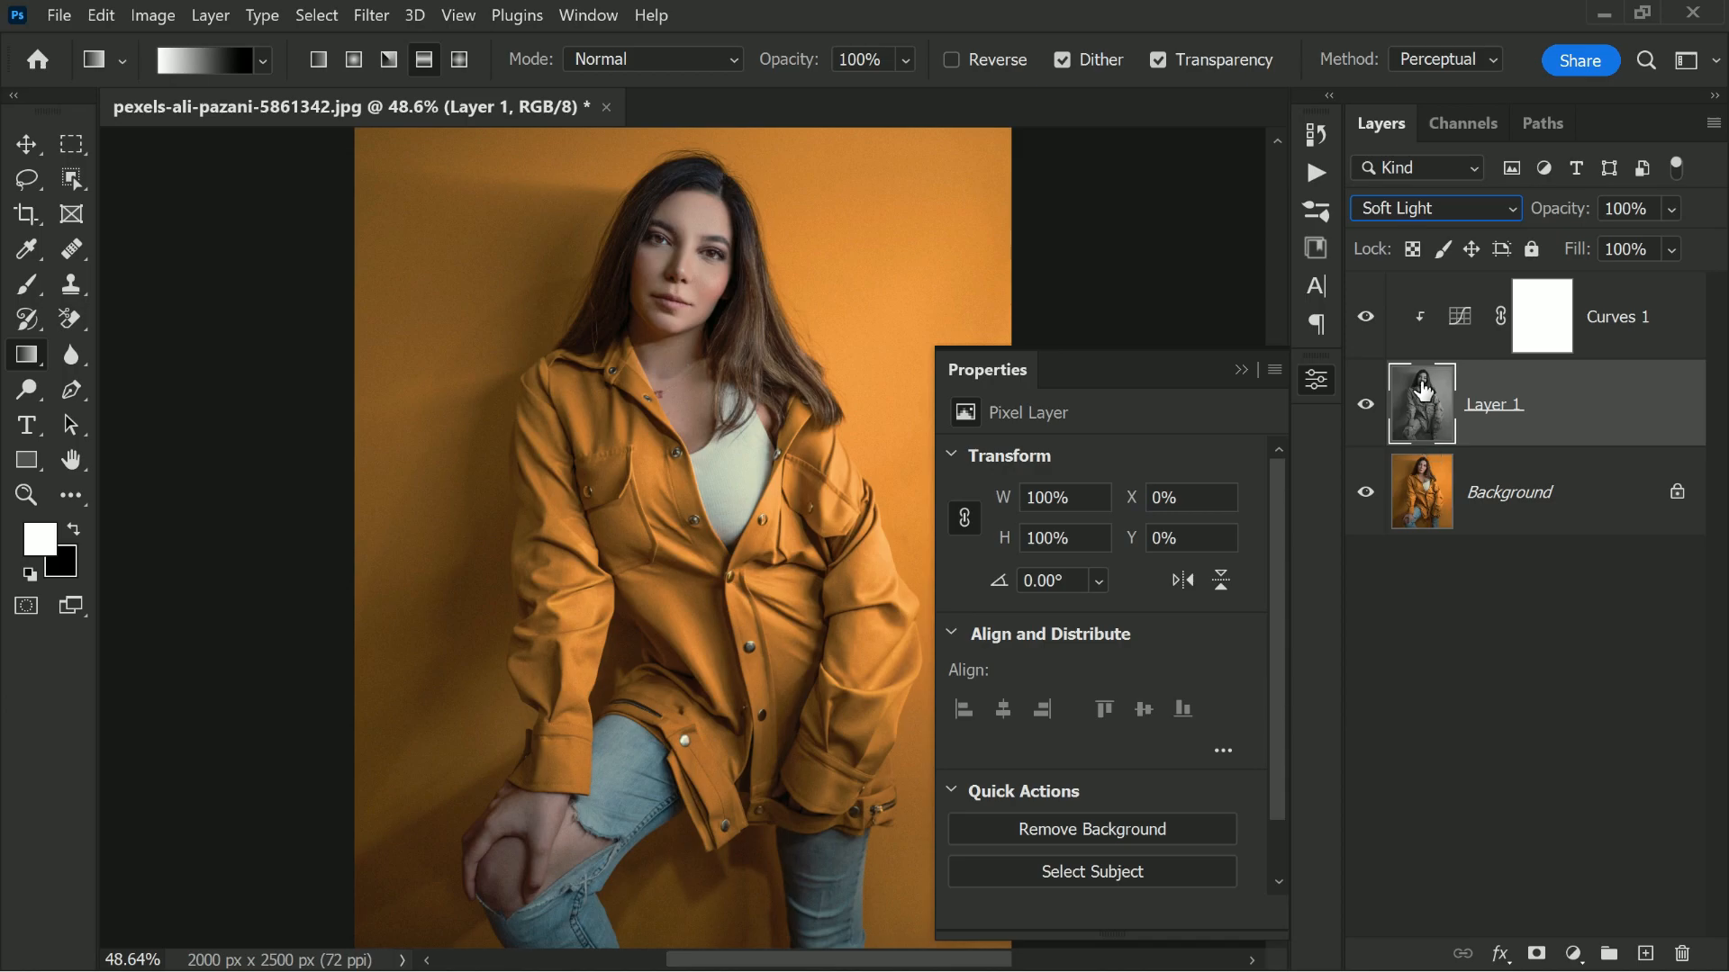
left_click(1401, 206)
left_click(1397, 569)
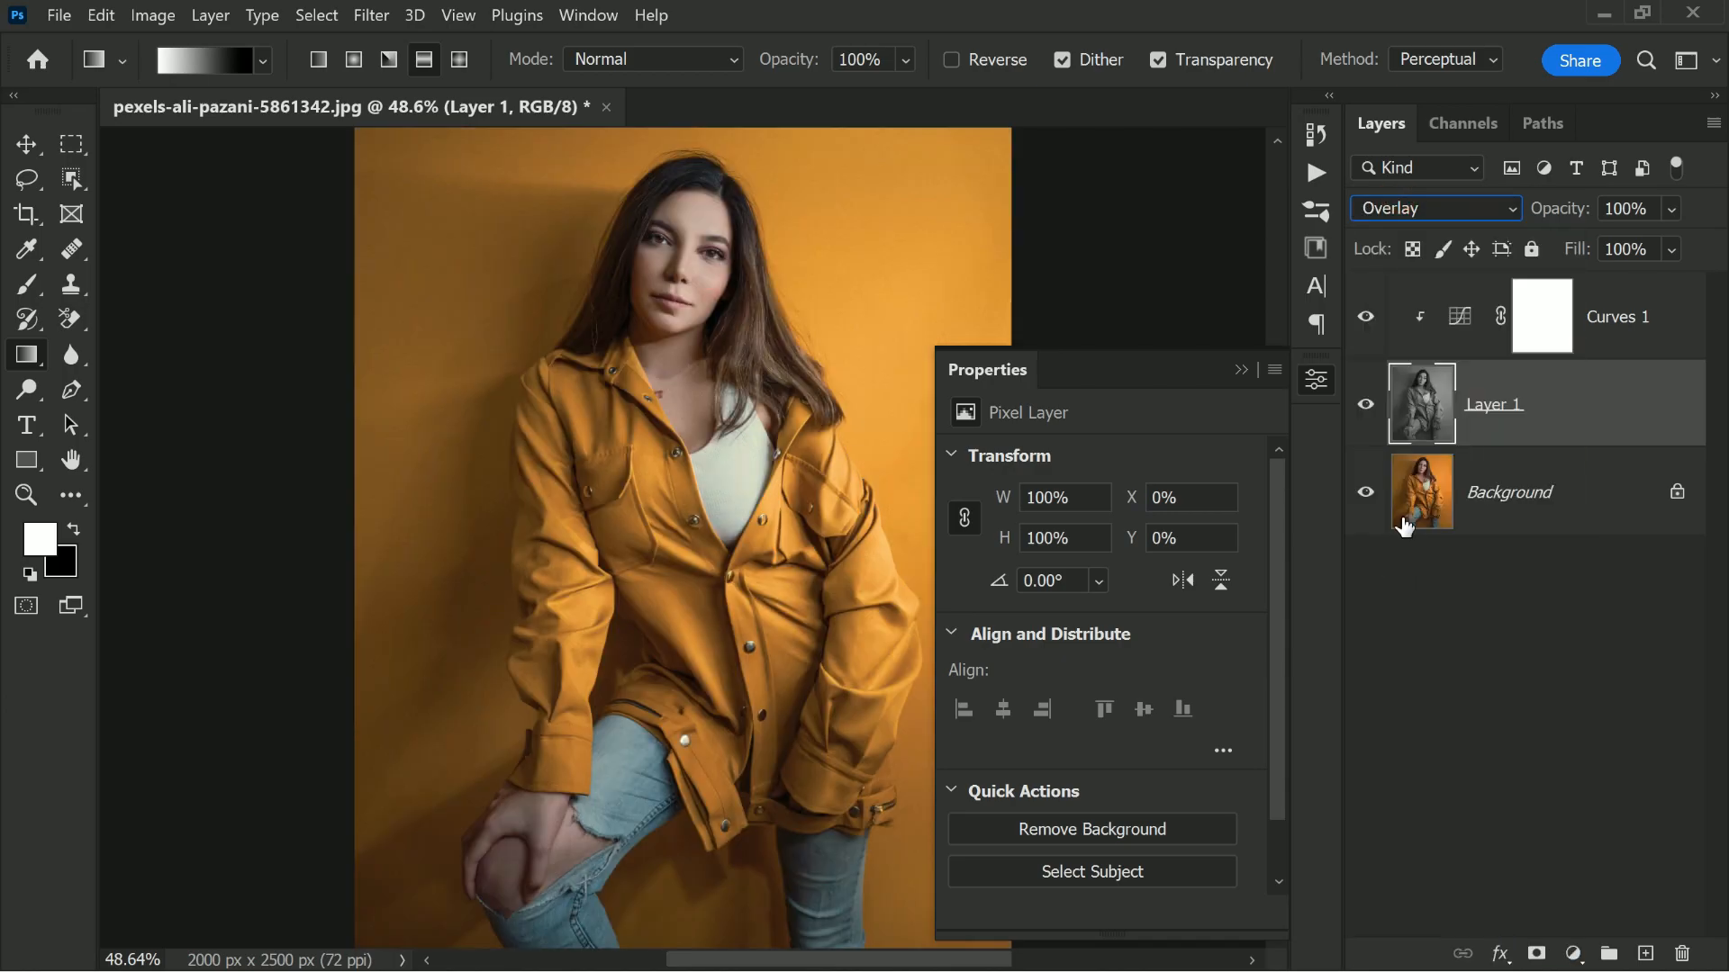
Refine the clipped Curves adjustment by raising the highlight point and moving the midtone point to input 141, output 129
left_click(1460, 331)
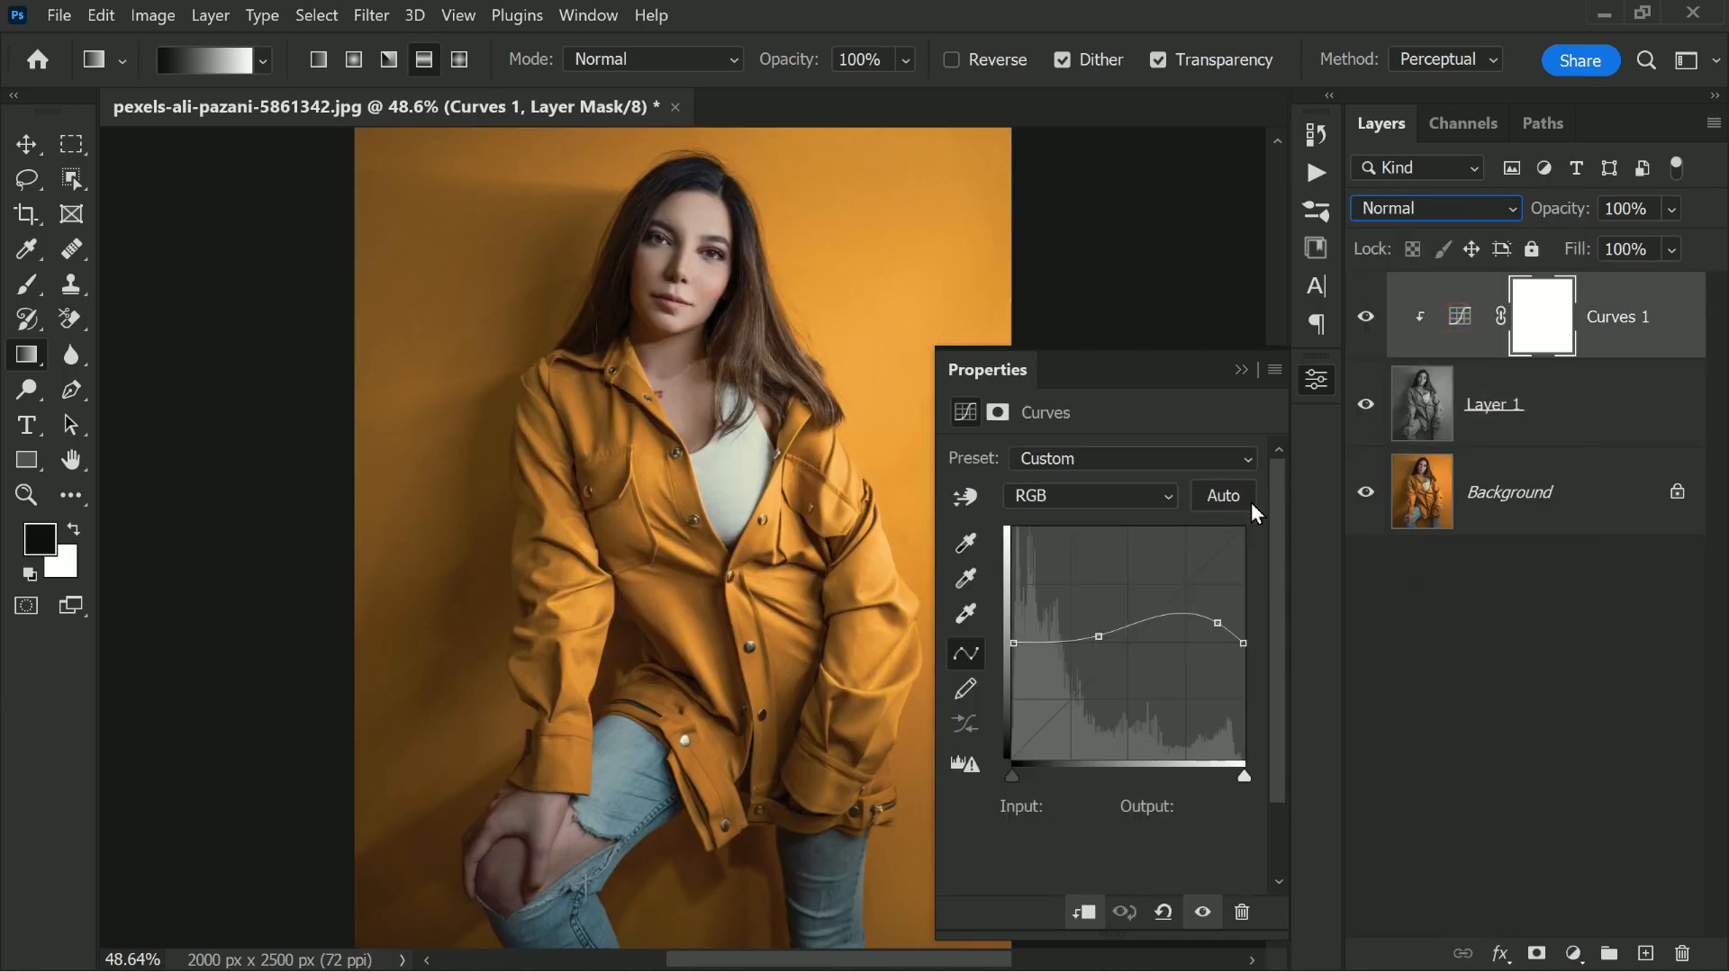
left_click_drag(1218, 623, 1213, 606)
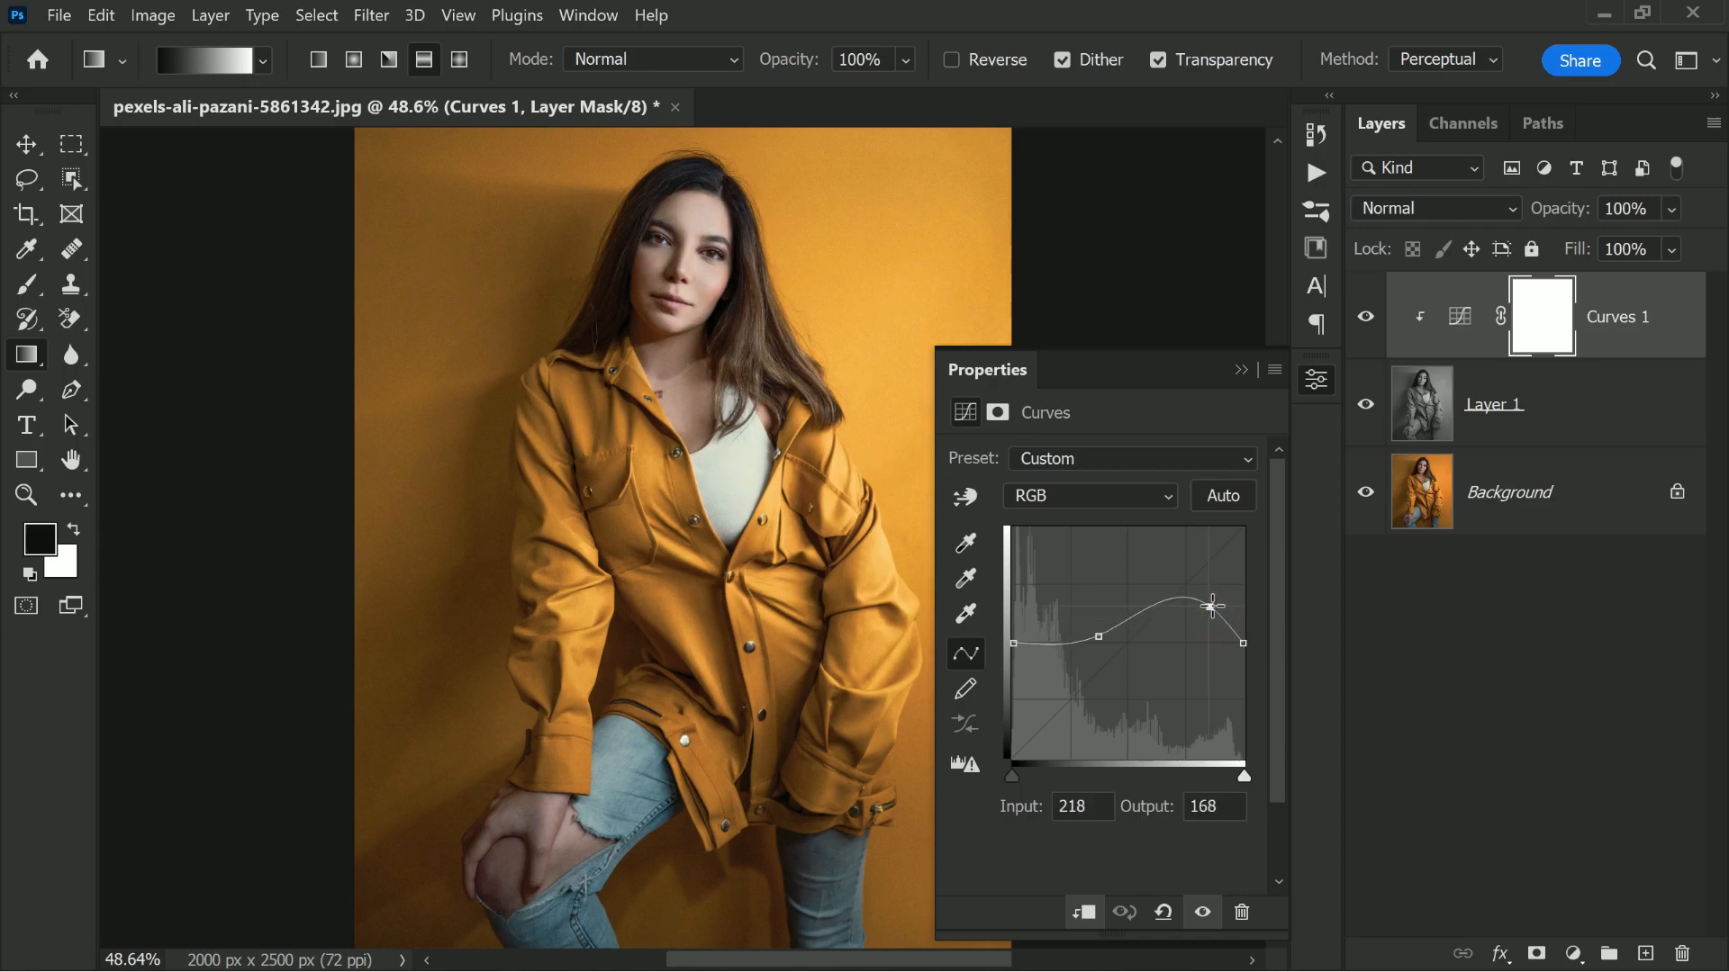
left_click_drag(1098, 637, 1134, 636)
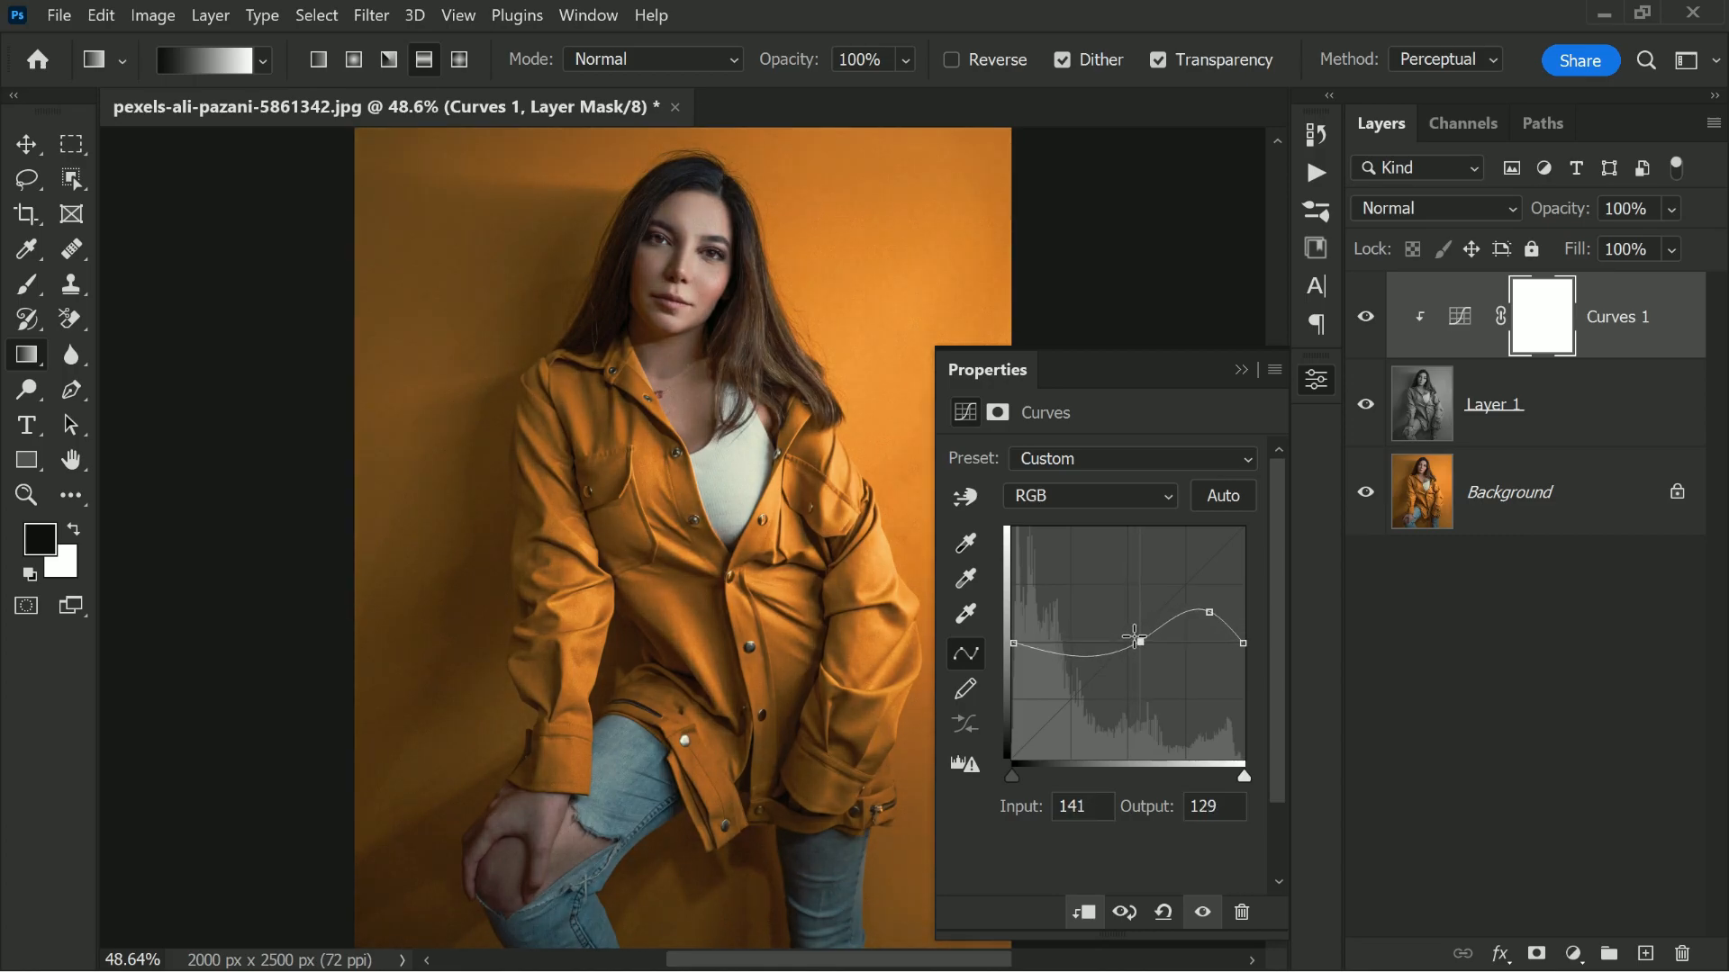